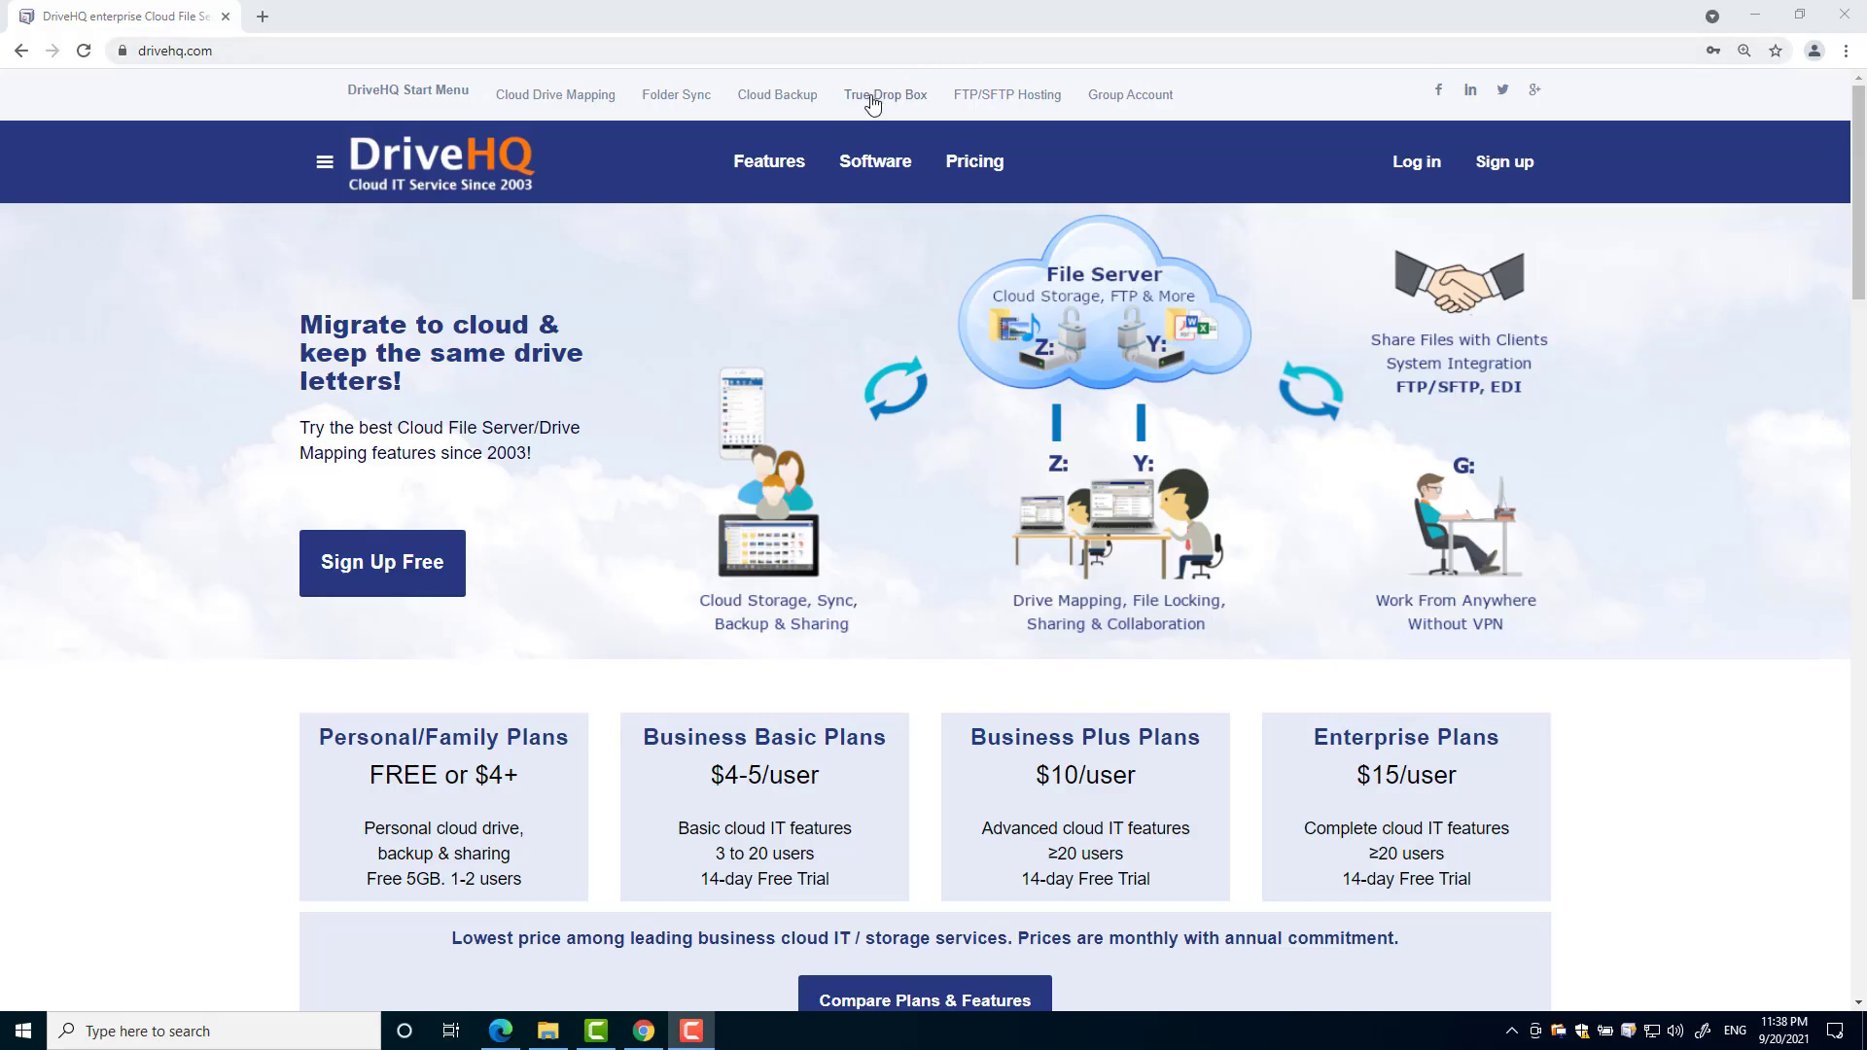
# - From the Software menu, go to the DriveHQ FileManager page and scroll through its feature list
pyautogui.moveTo(875, 161)
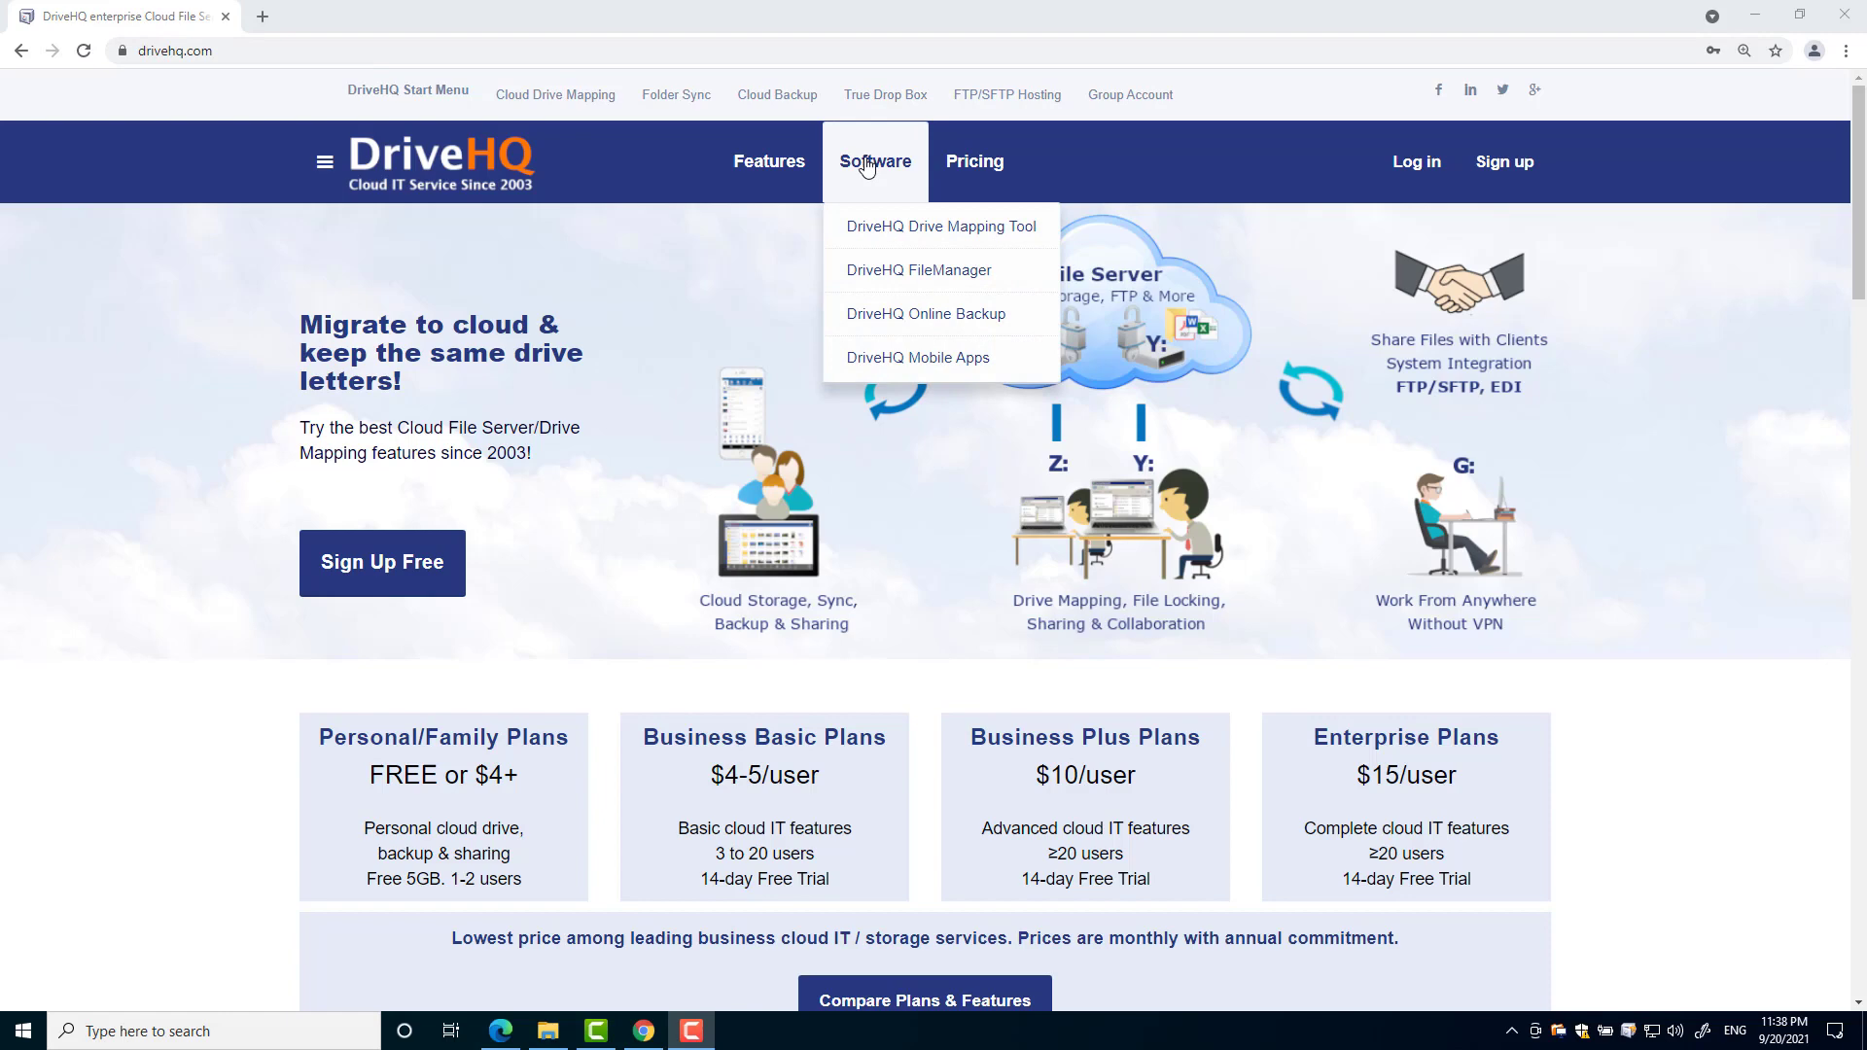
pyautogui.click(887, 279)
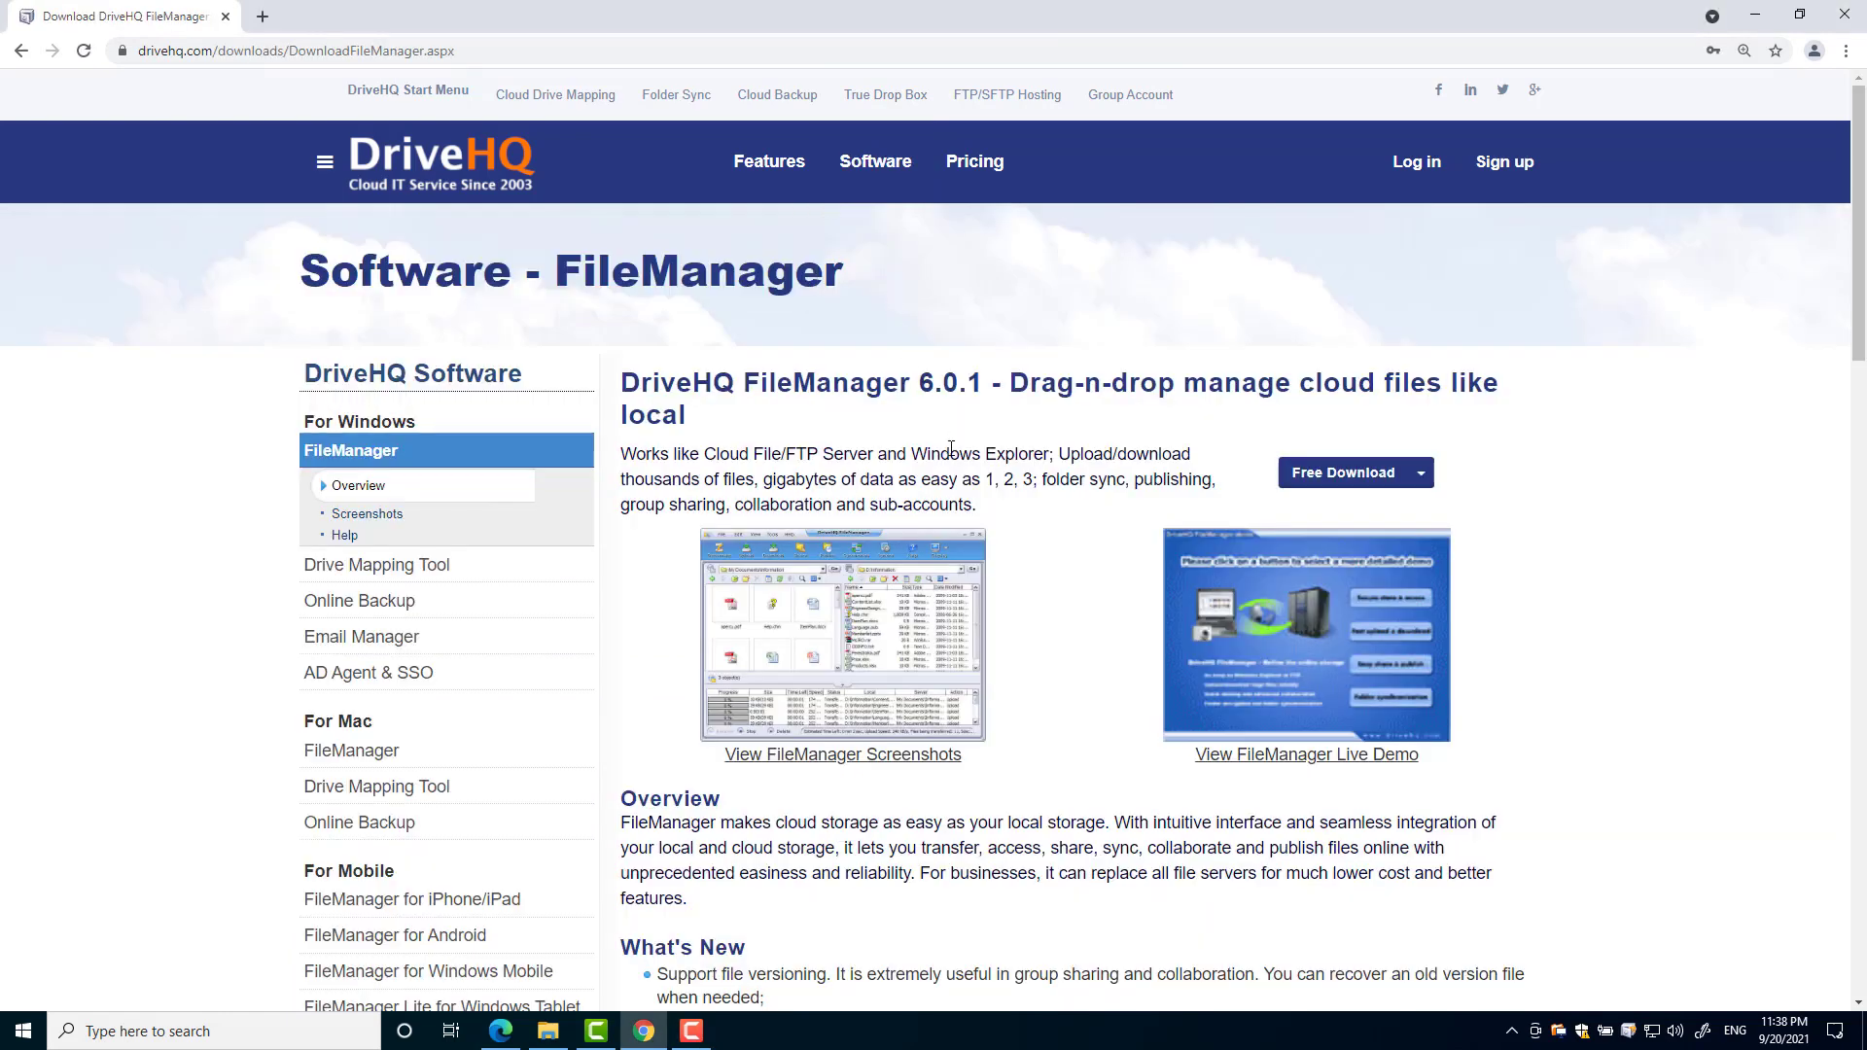
pyautogui.scroll(-1, 949, 447)
pyautogui.scroll(-4, 951, 452)
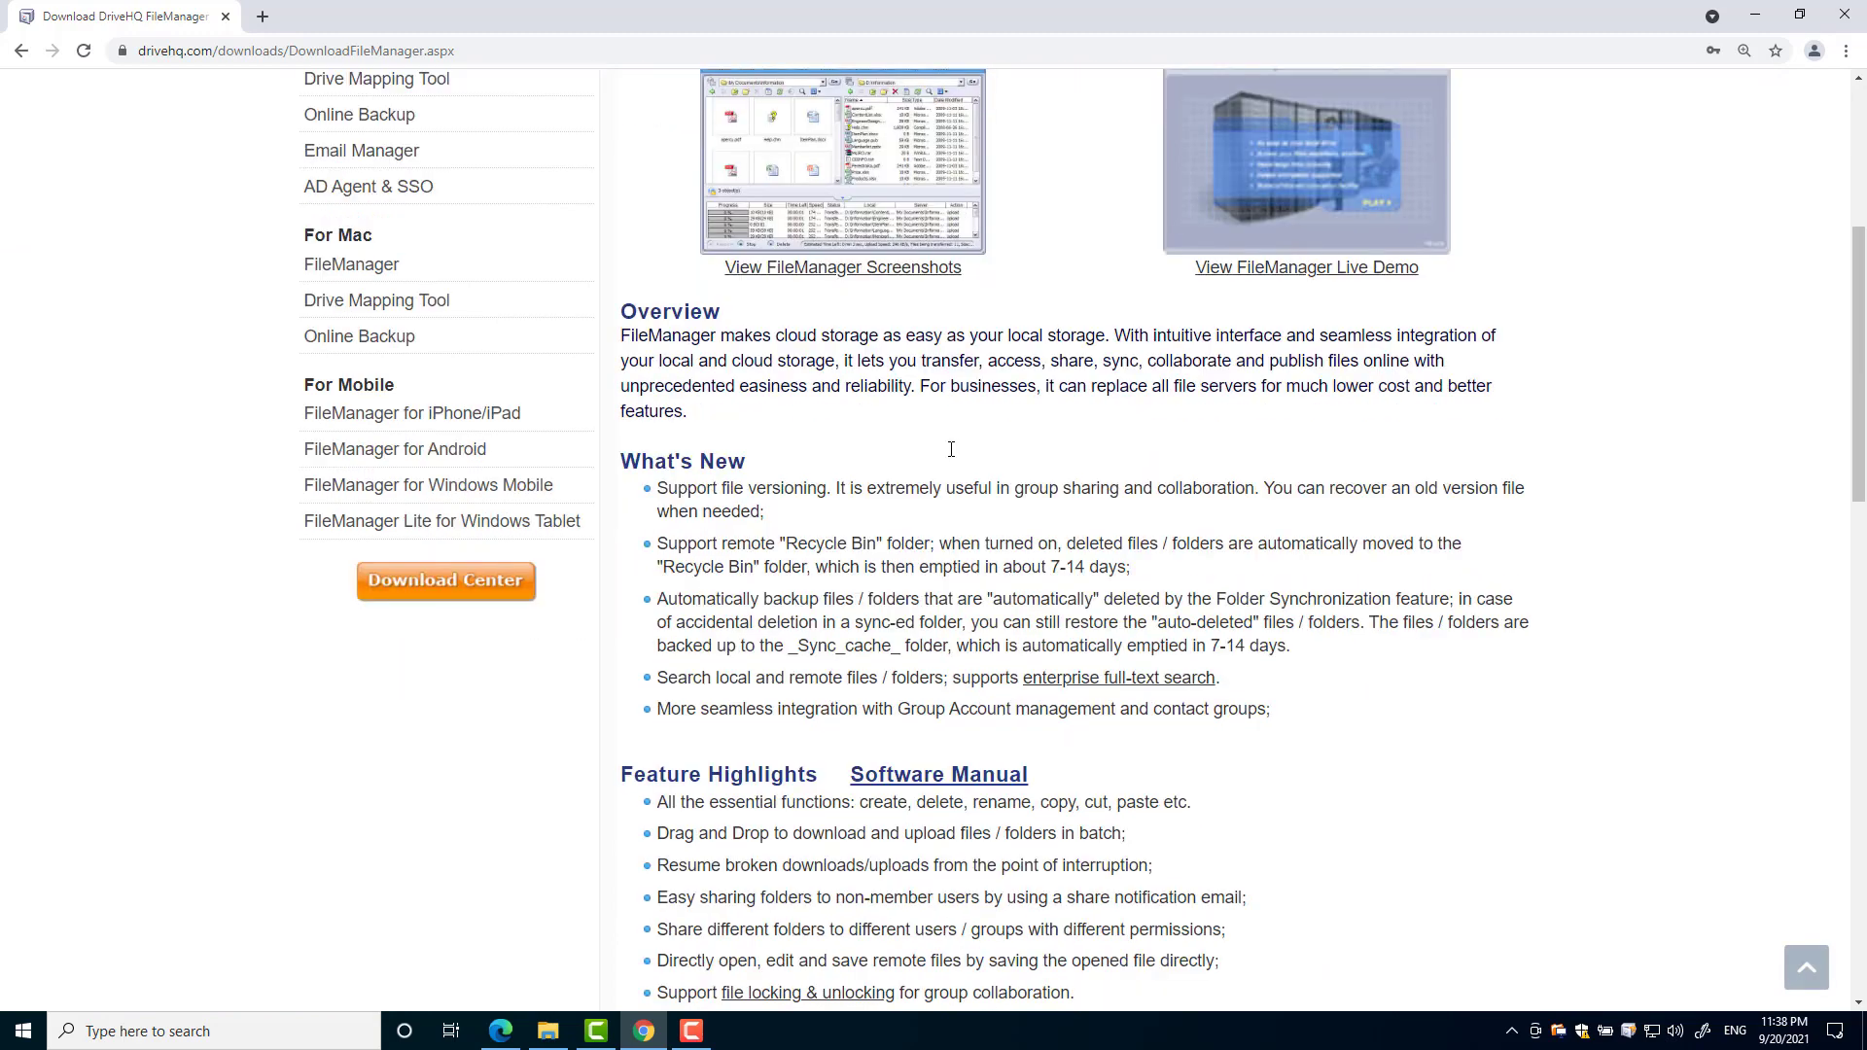
pyautogui.scroll(-5, 951, 459)
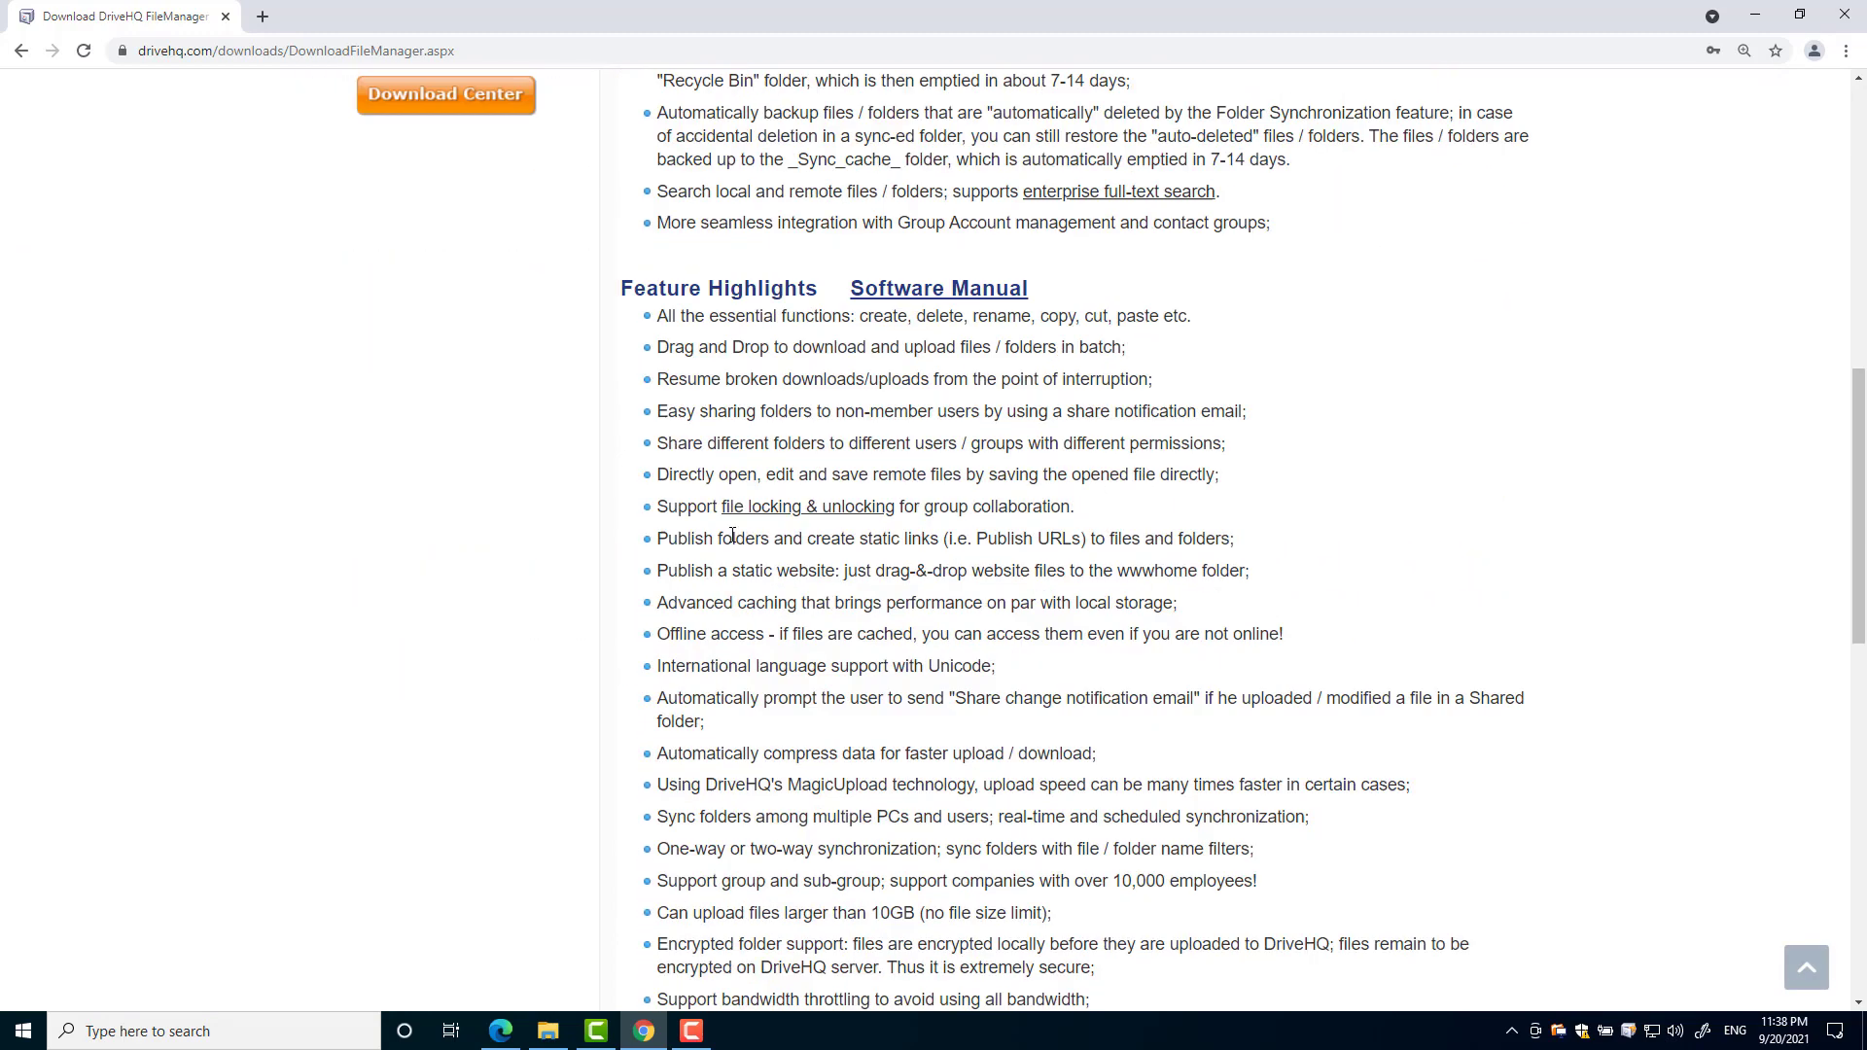
pyautogui.scroll(-2, 731, 538)
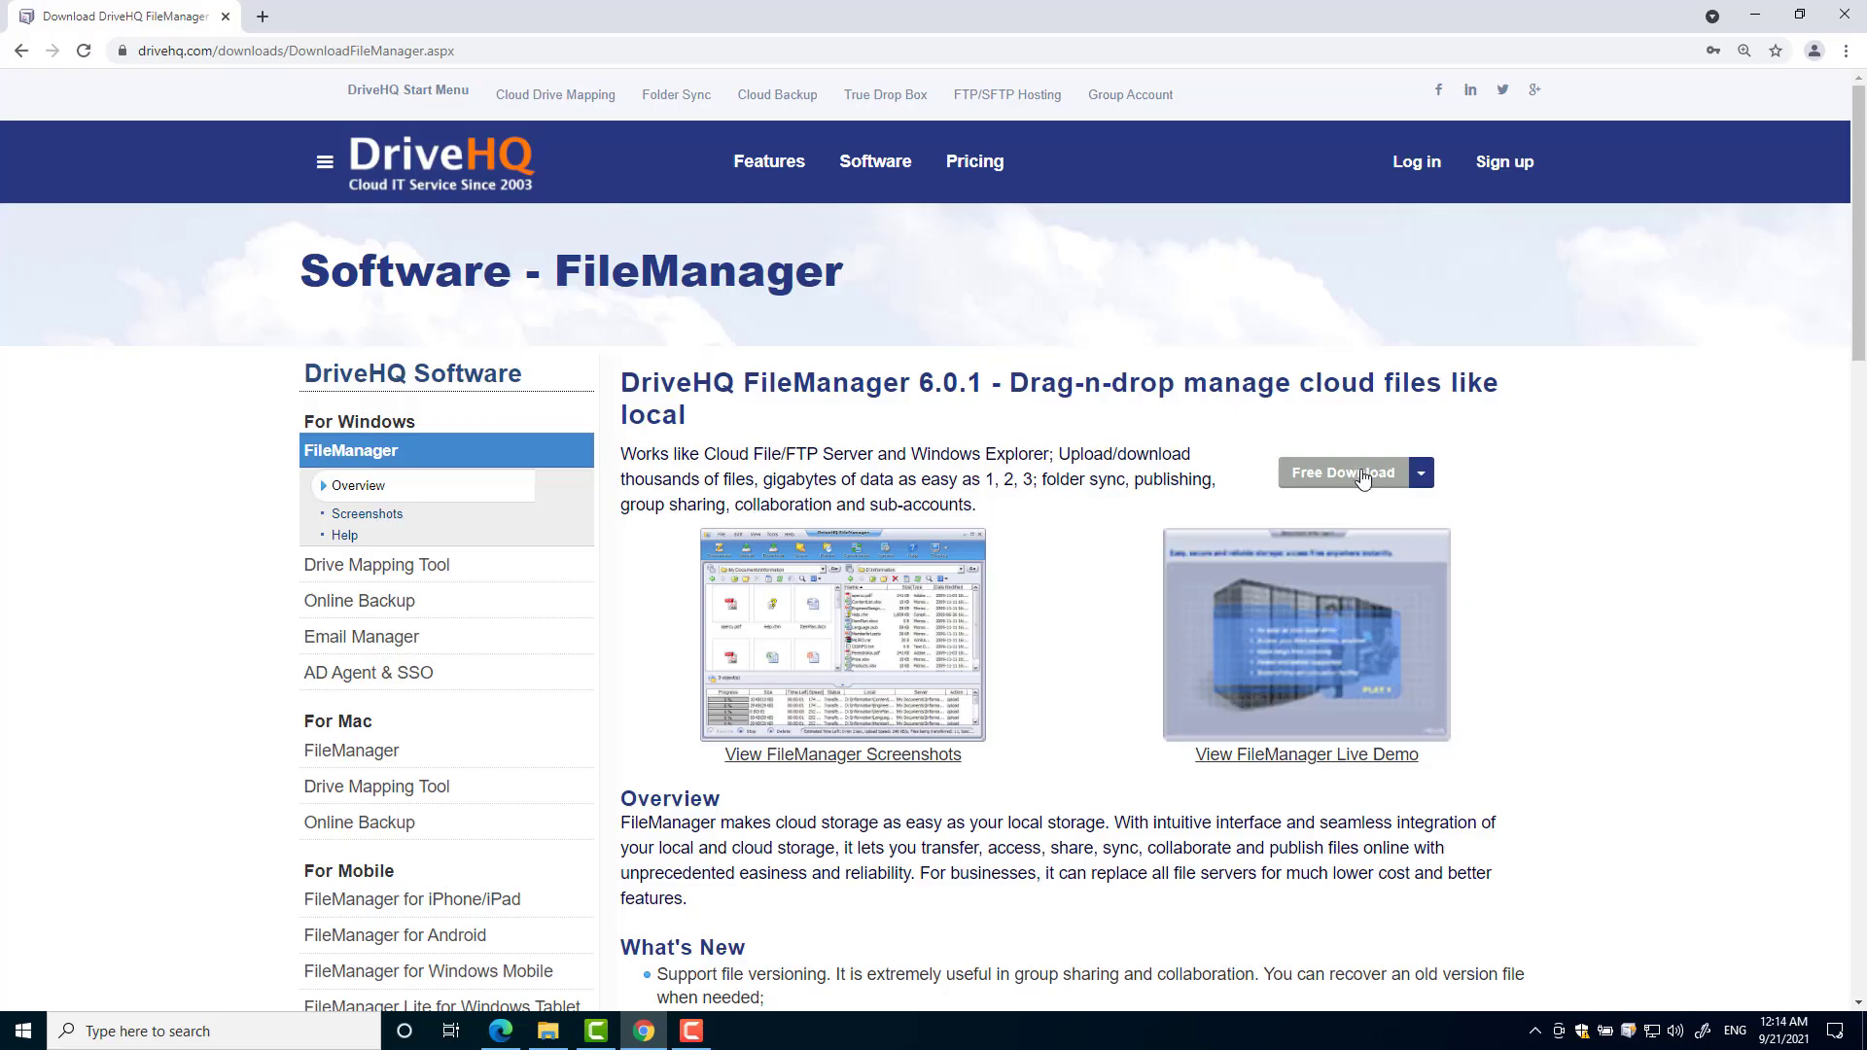
# - Download the FileManager installer and run setup through to Finish
pyautogui.click(1357, 474)
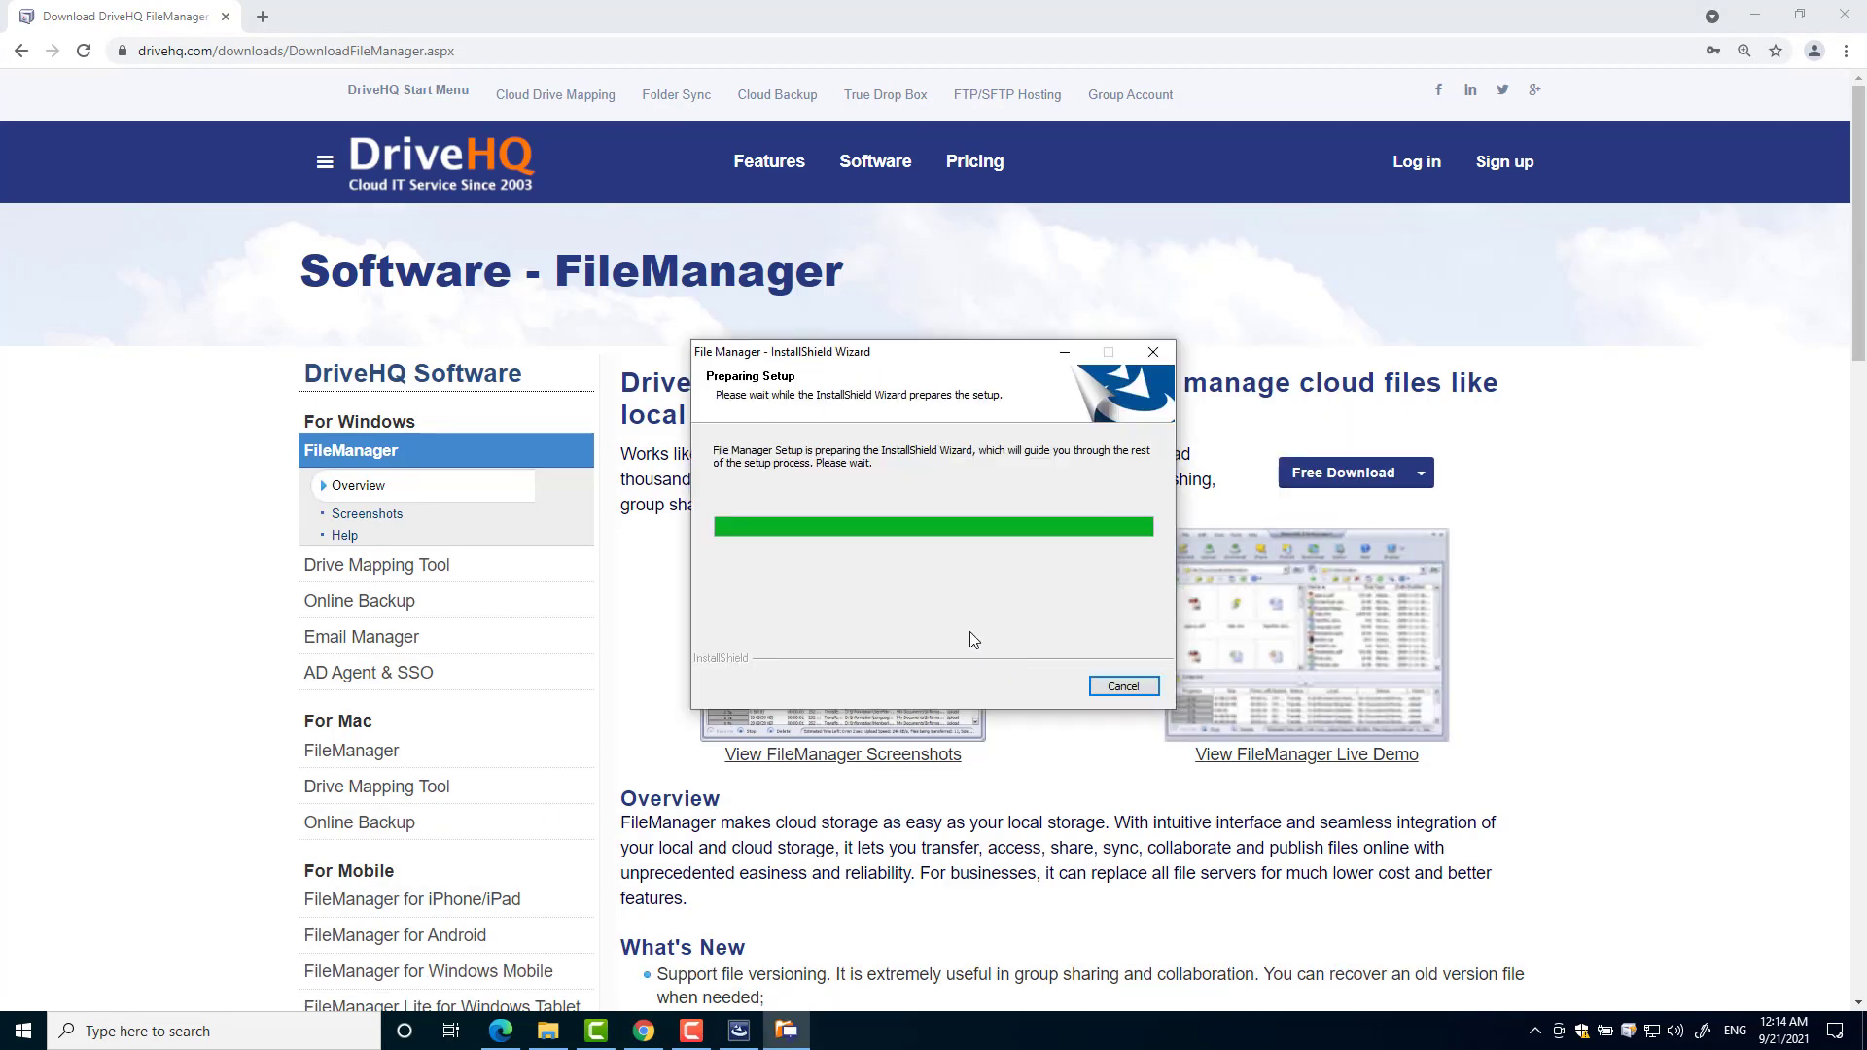
pyautogui.click(1042, 687)
pyautogui.click(1042, 686)
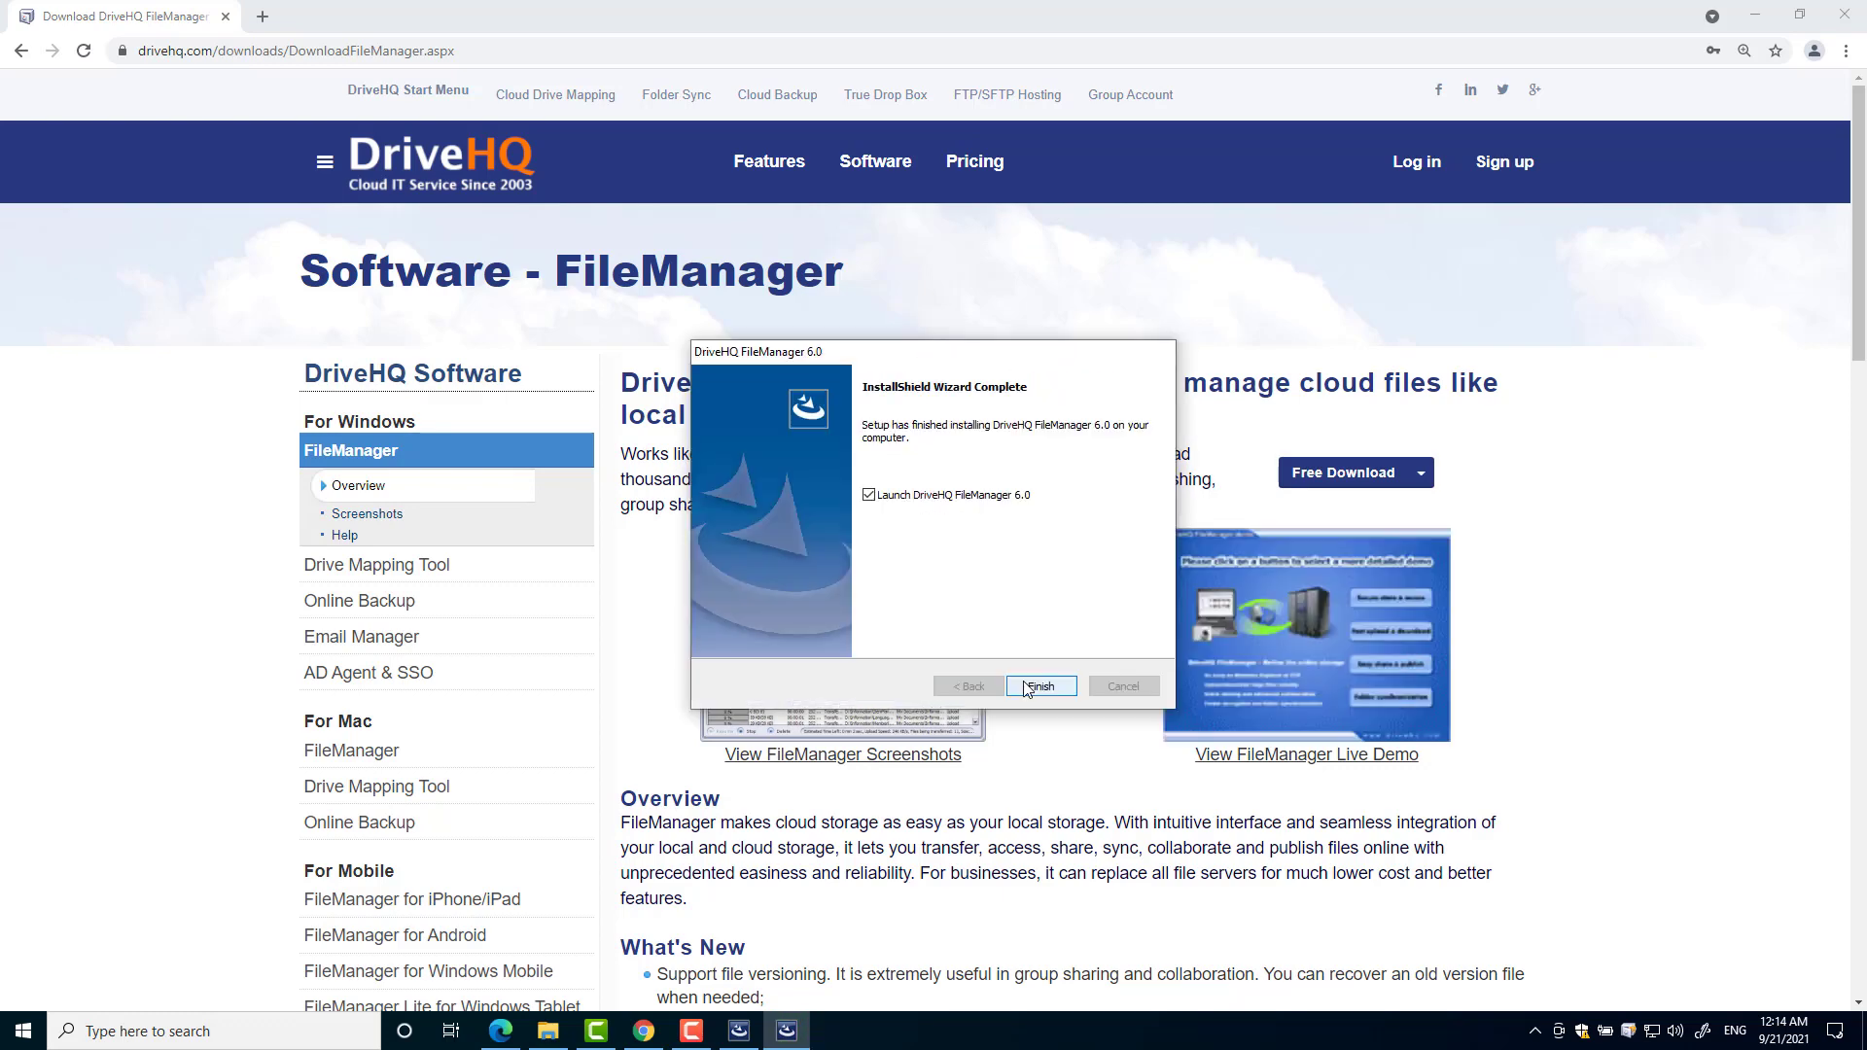
pyautogui.click(1031, 687)
# - Log on with the account username and password, then accept the default sync setup
pyautogui.click(953, 448)
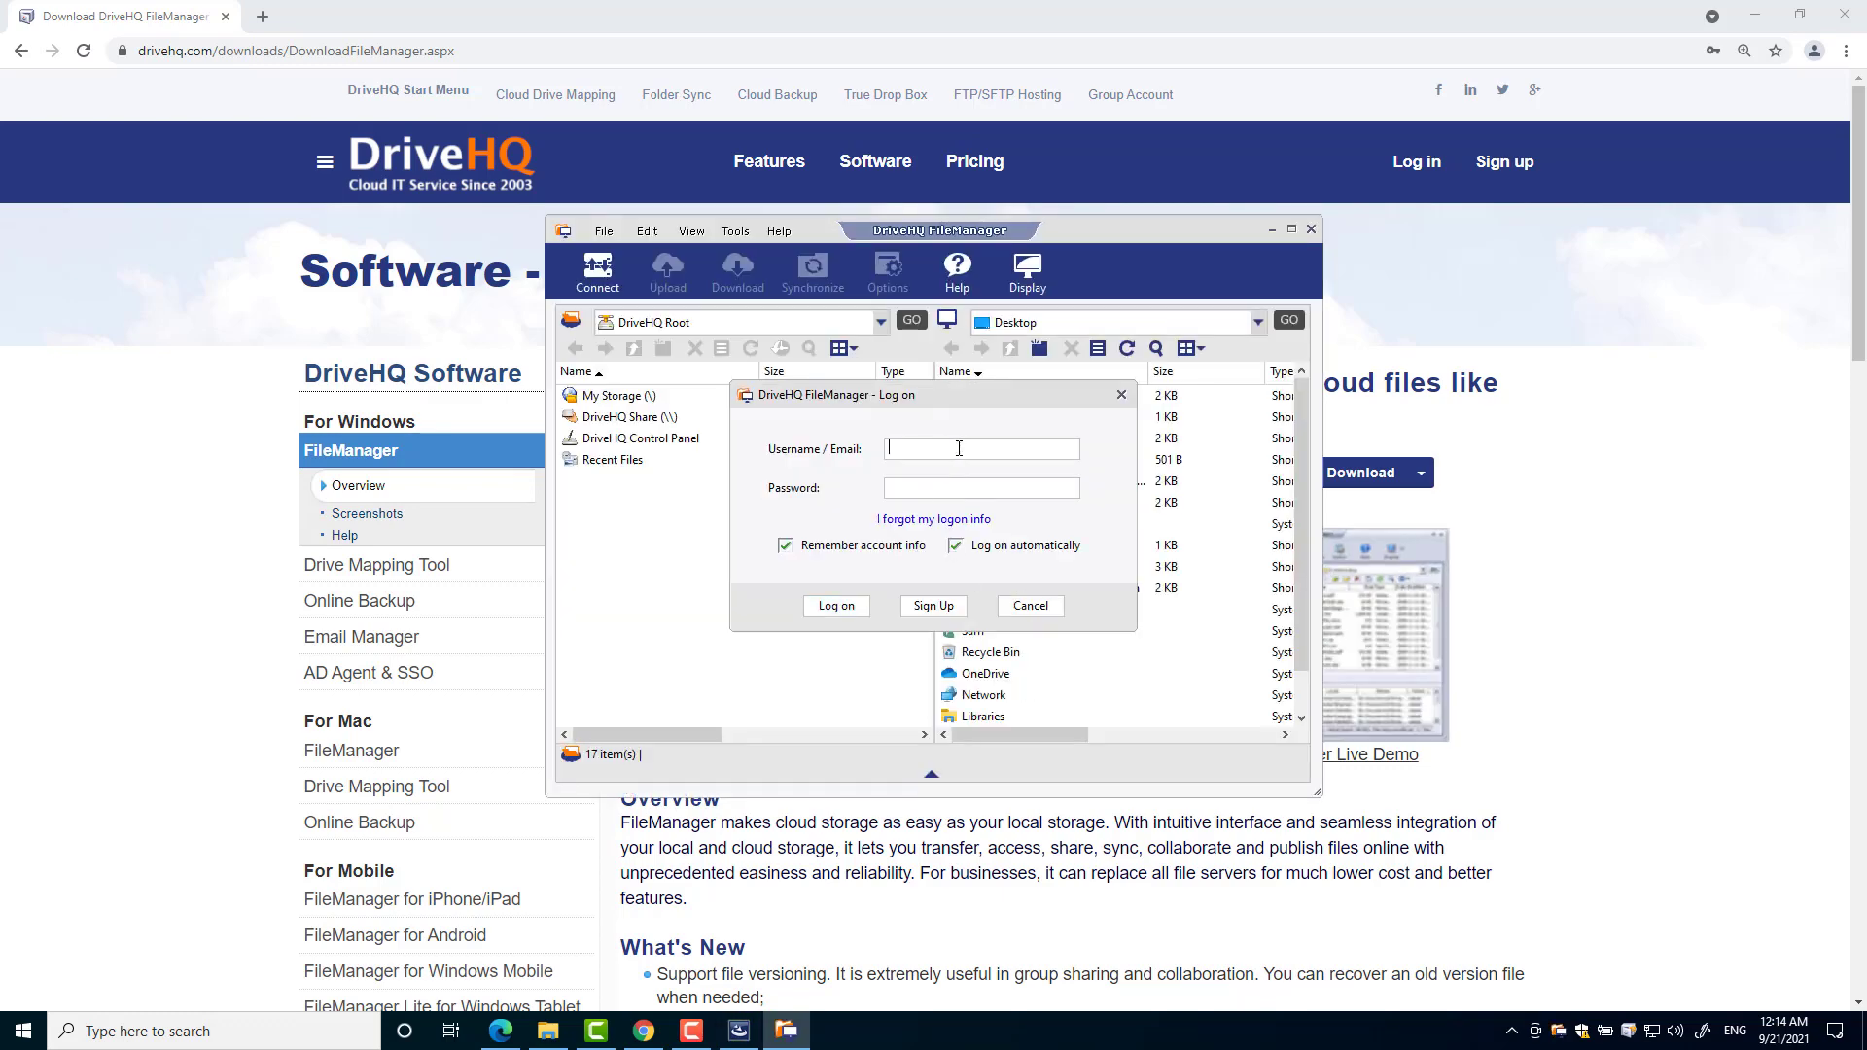
pyautogui.write('yourcompanyname')
pyautogui.press('Tab')
pyautogui.write('password123')
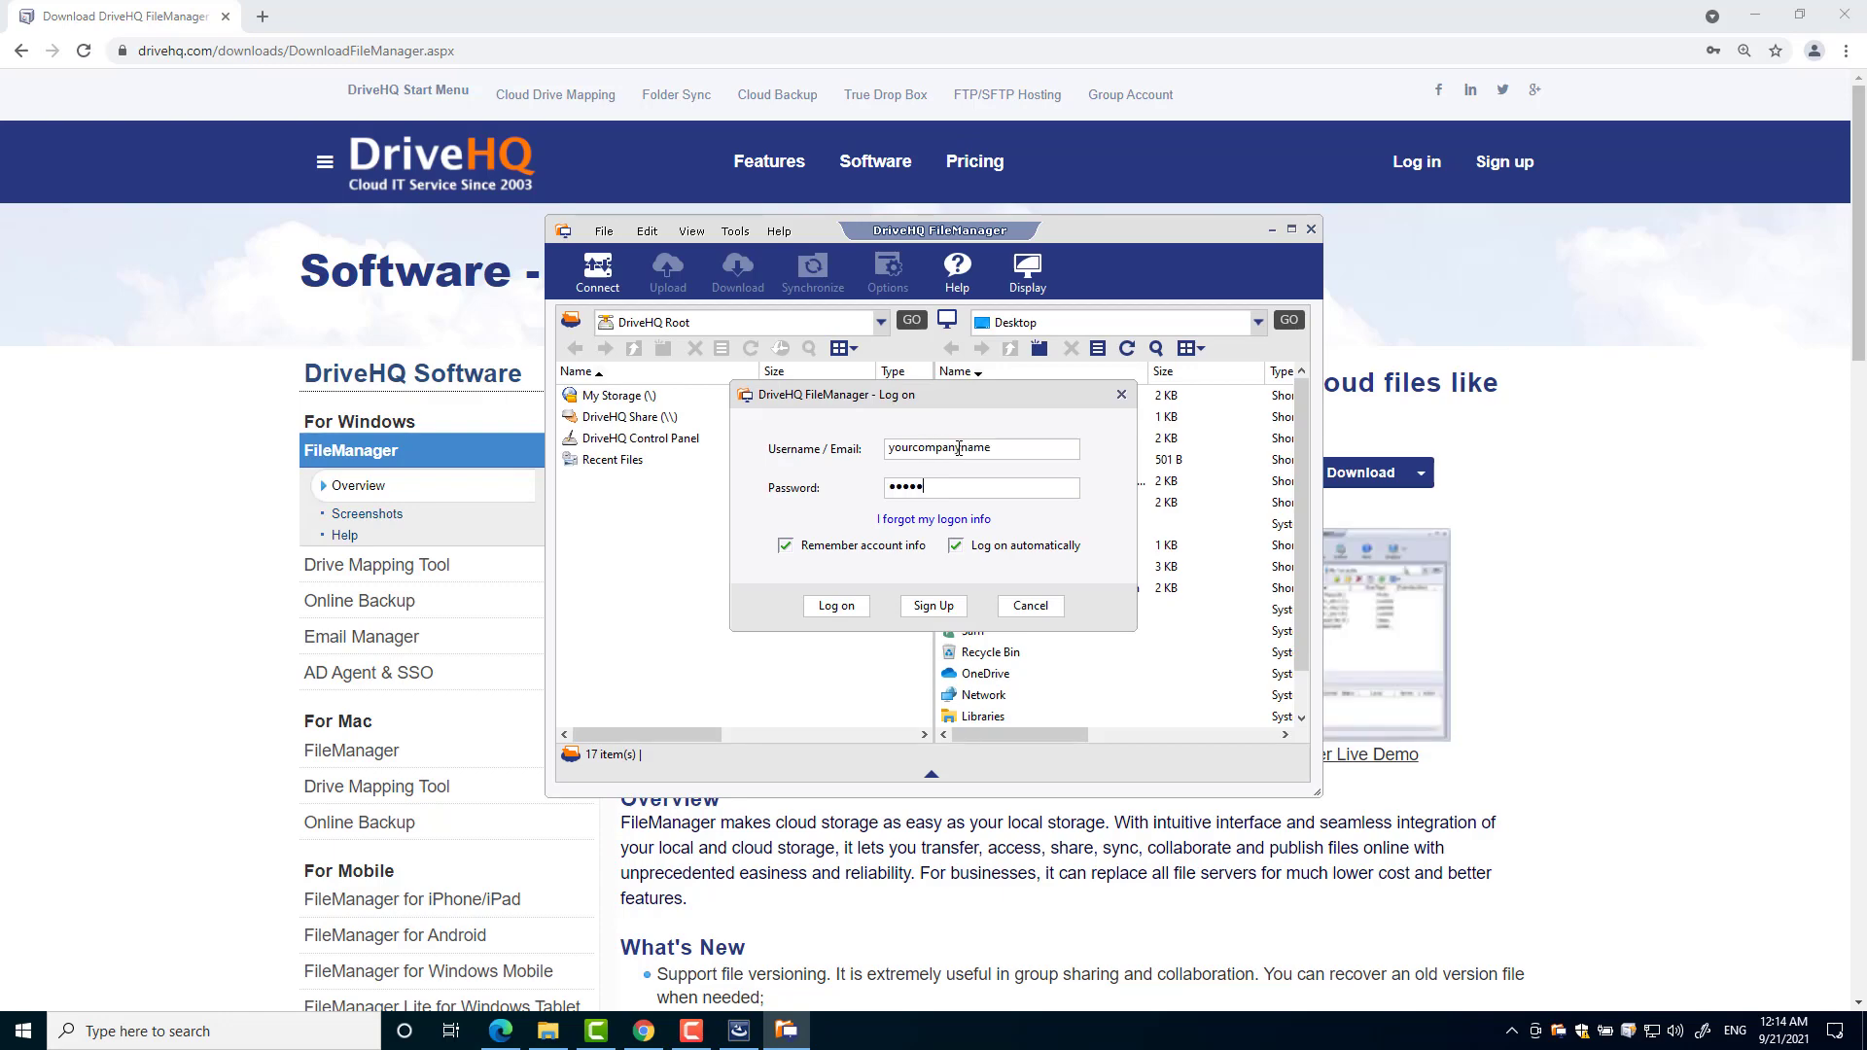
pyautogui.click(835, 607)
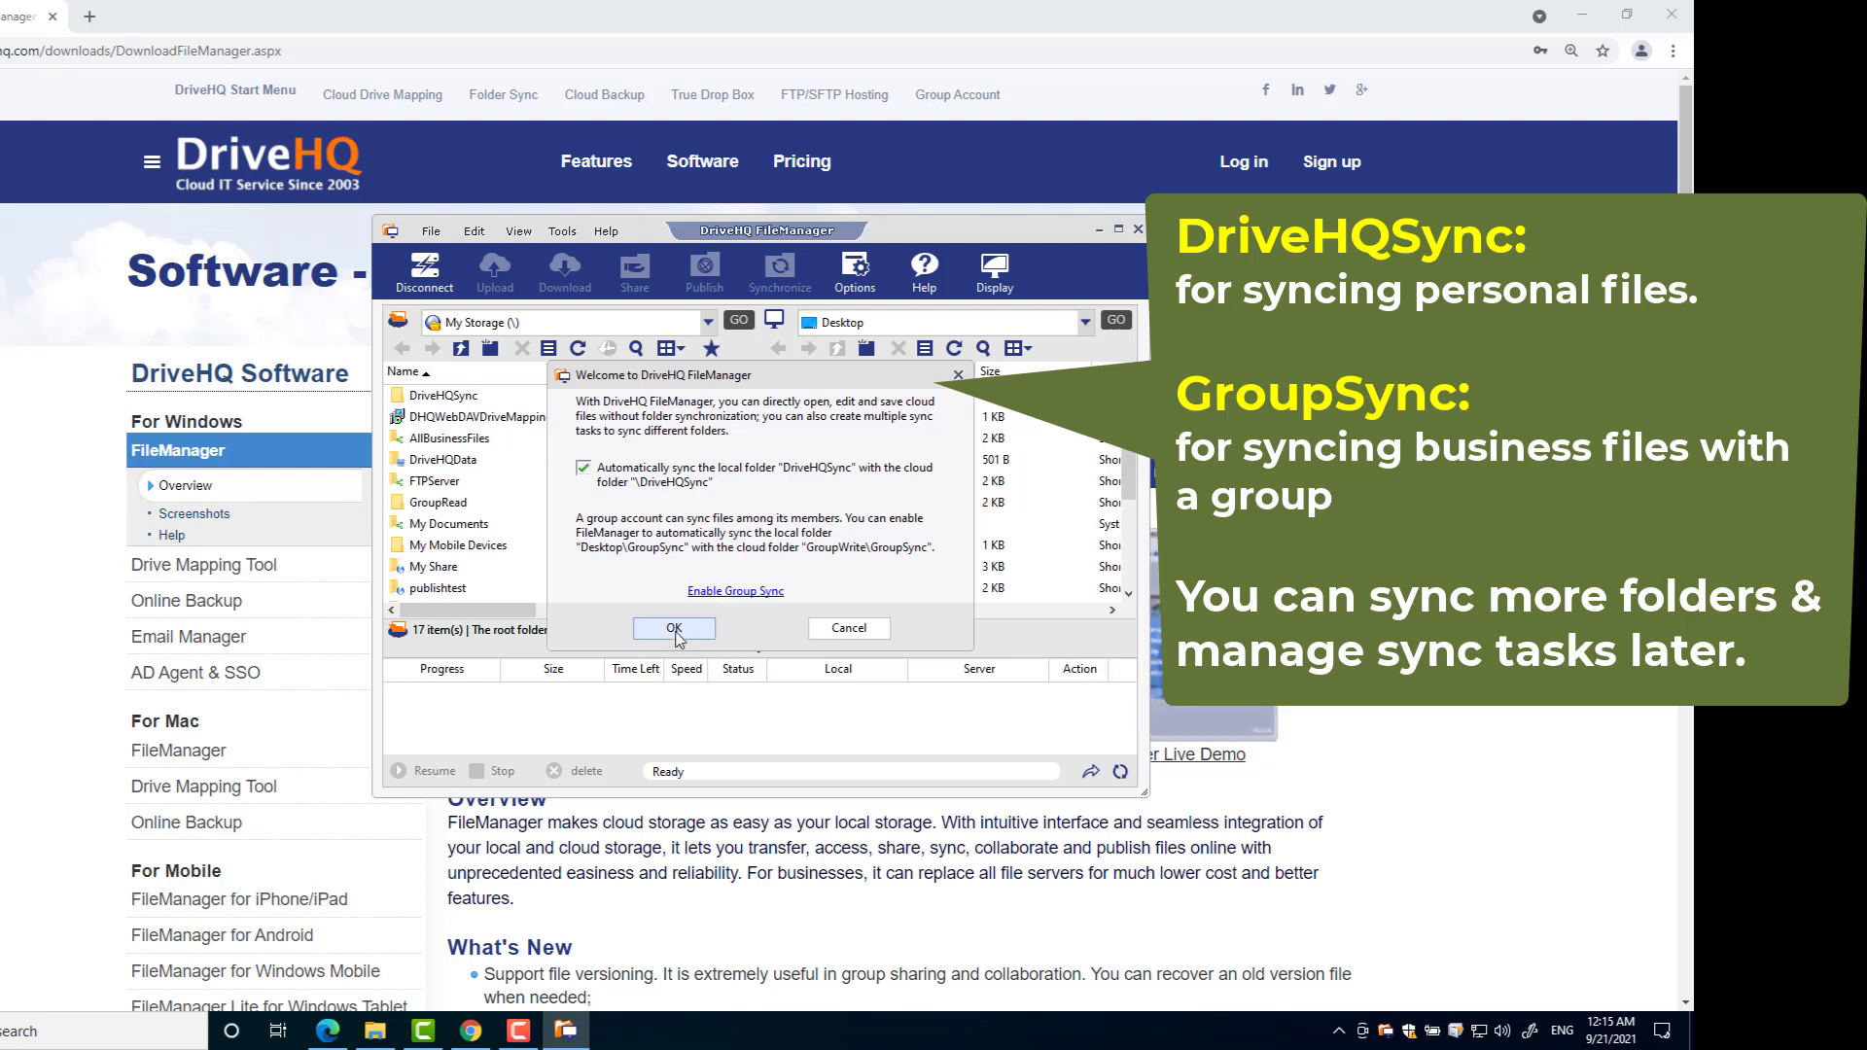
pyautogui.click(674, 630)
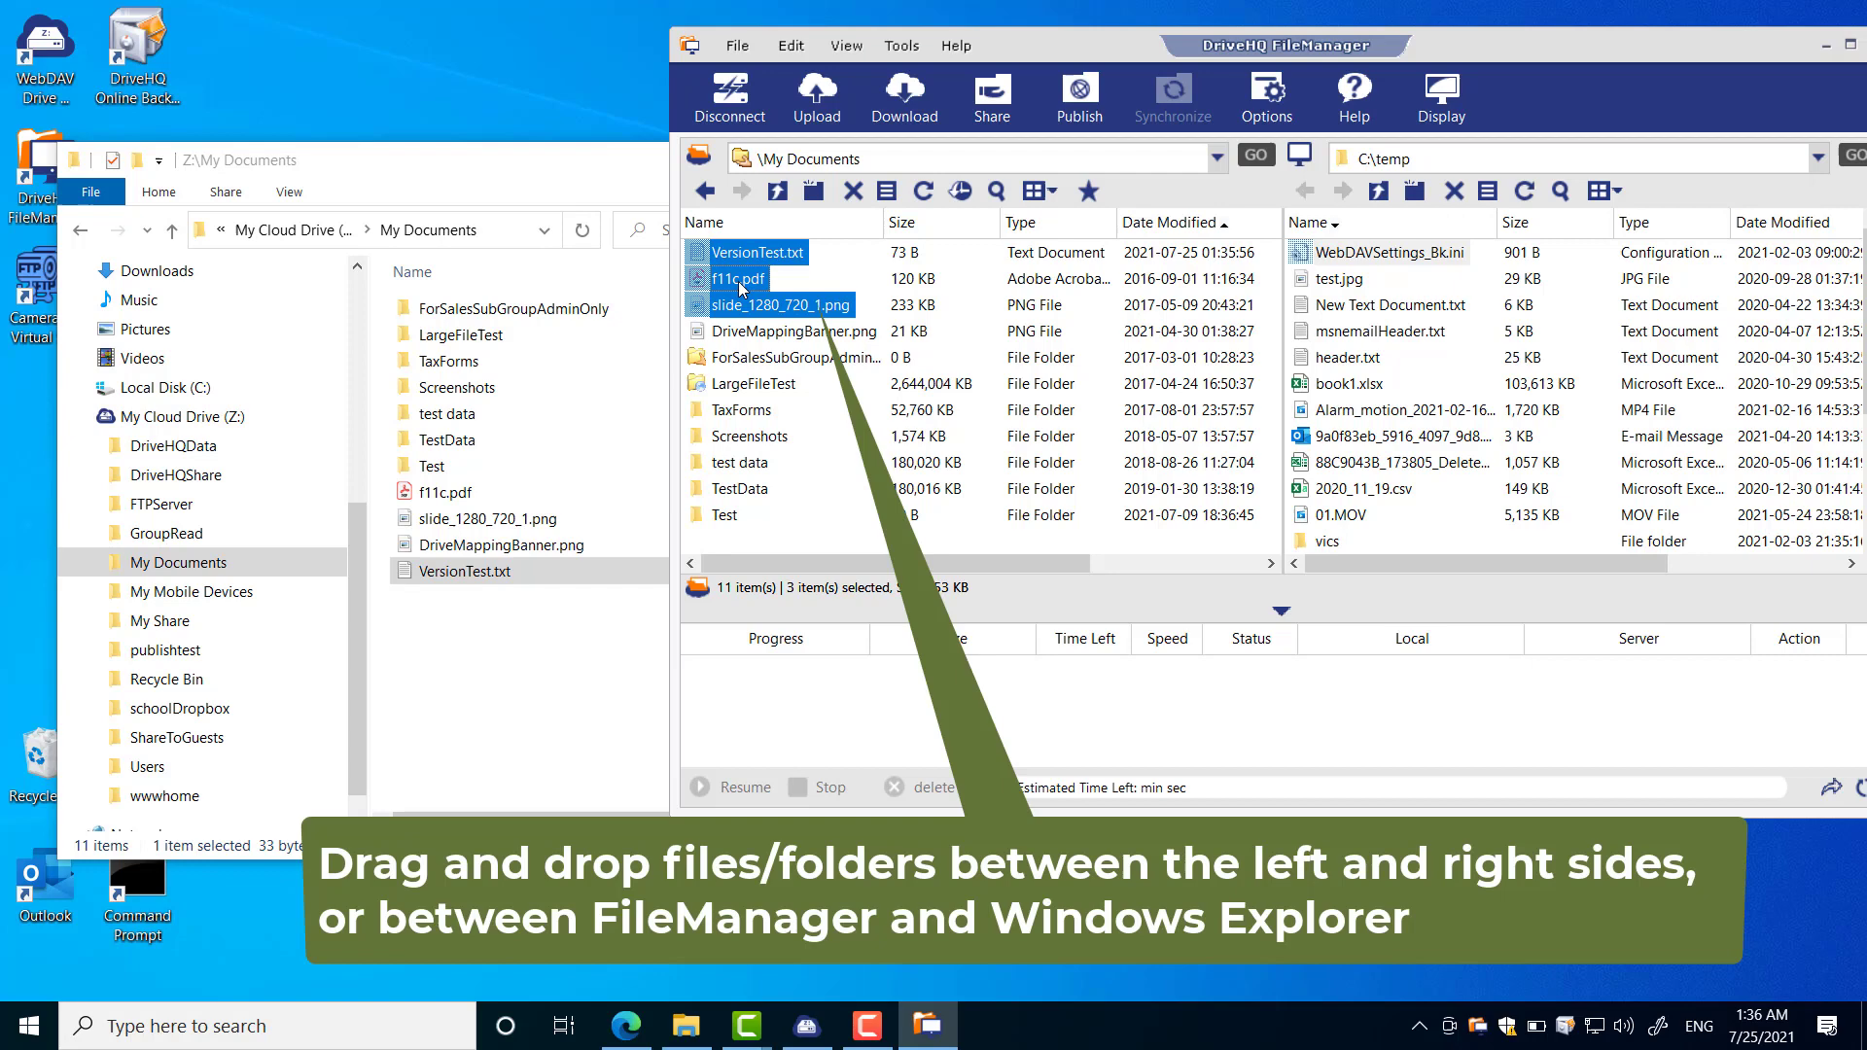
# - Drag VersionTest.txt, f11c.pdf and slide_1280_720_1.png from My Documents into C:\temp
pyautogui.moveTo(741, 288); pyautogui.dragTo(1542, 289)
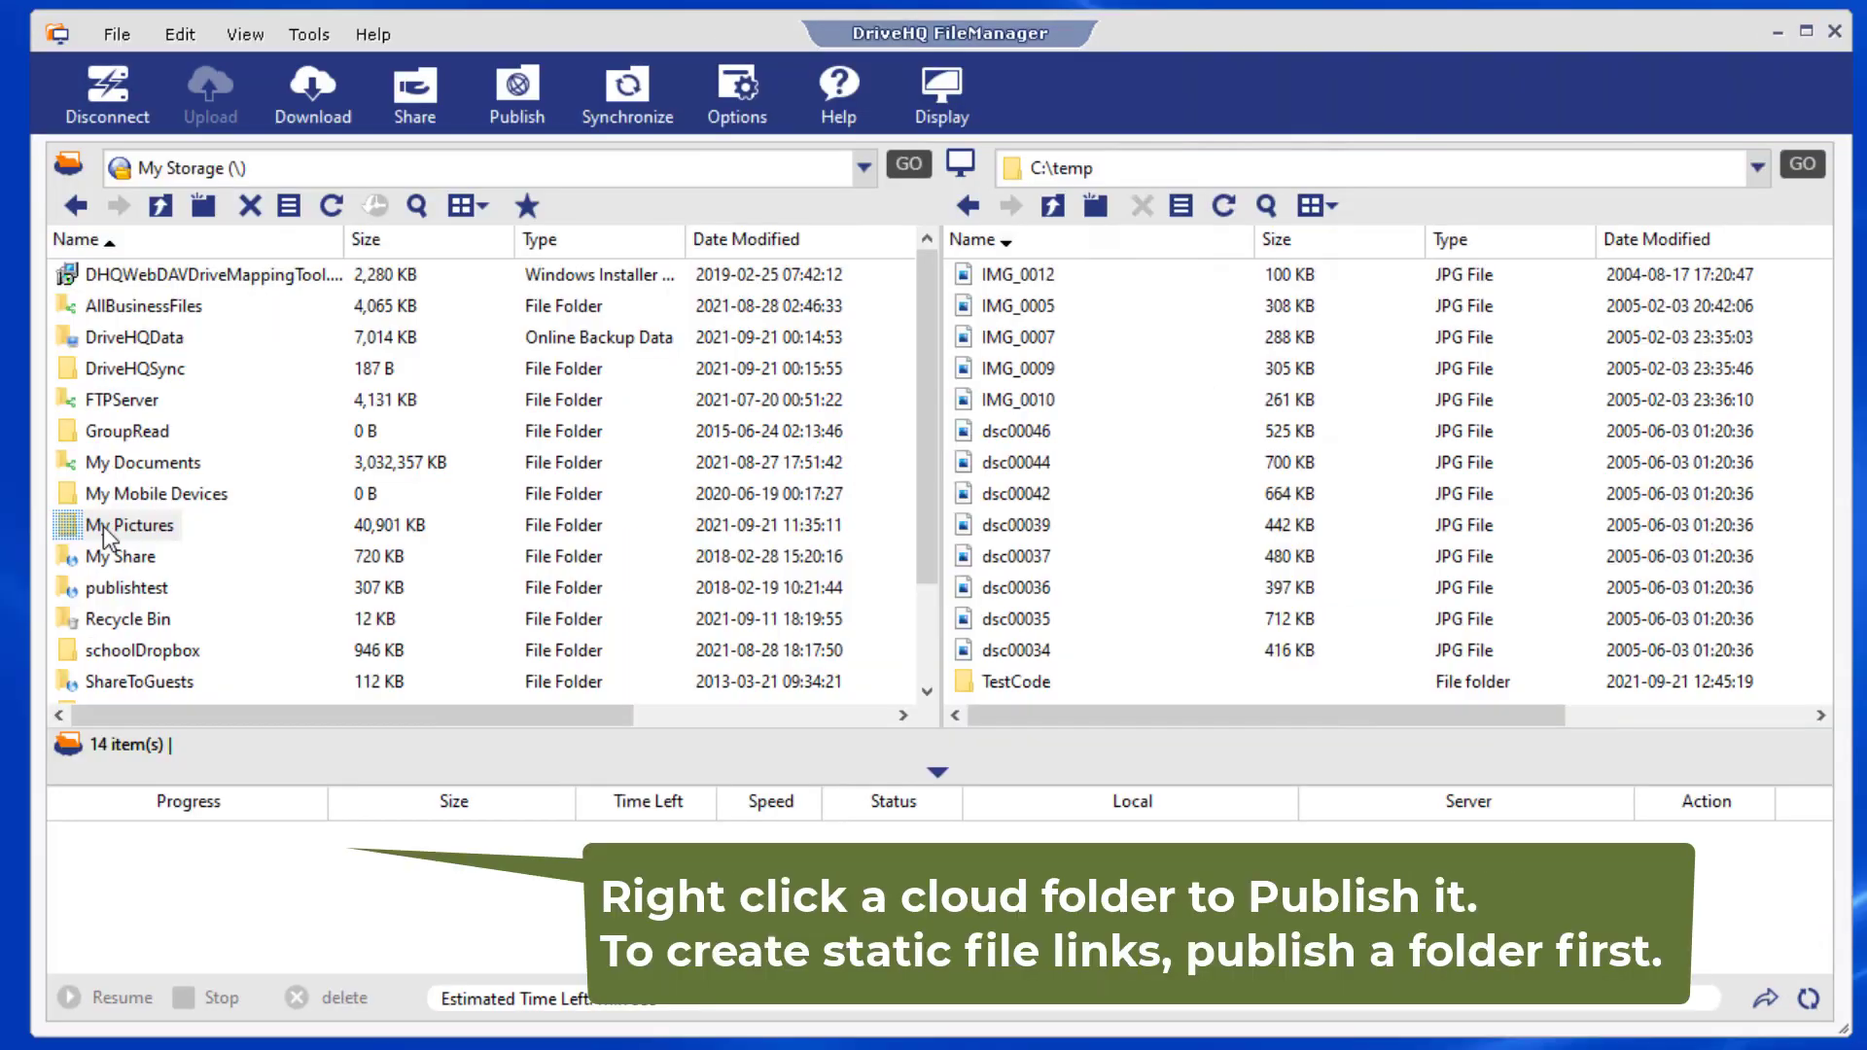
# - Publish the My Pictures folder with a link, agreeing to the membership agreement
pyautogui.rightClick(101, 524)
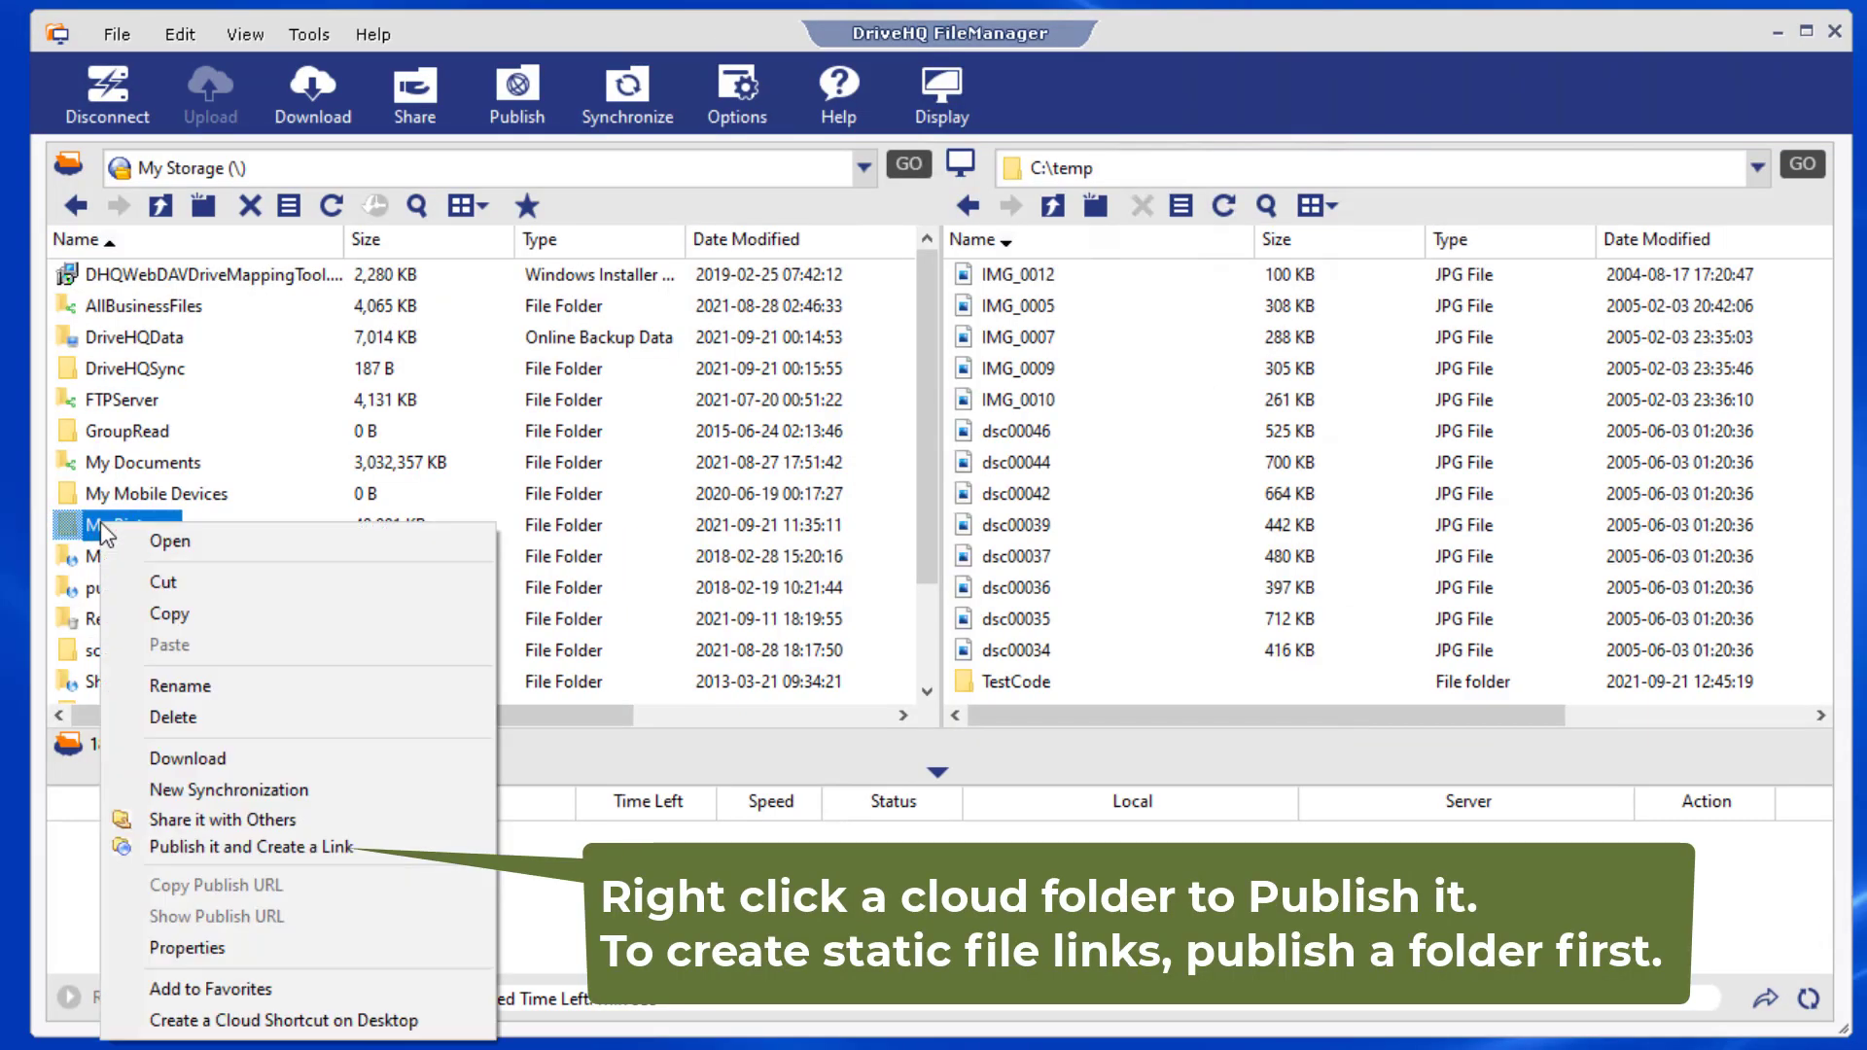
pyautogui.click(220, 847)
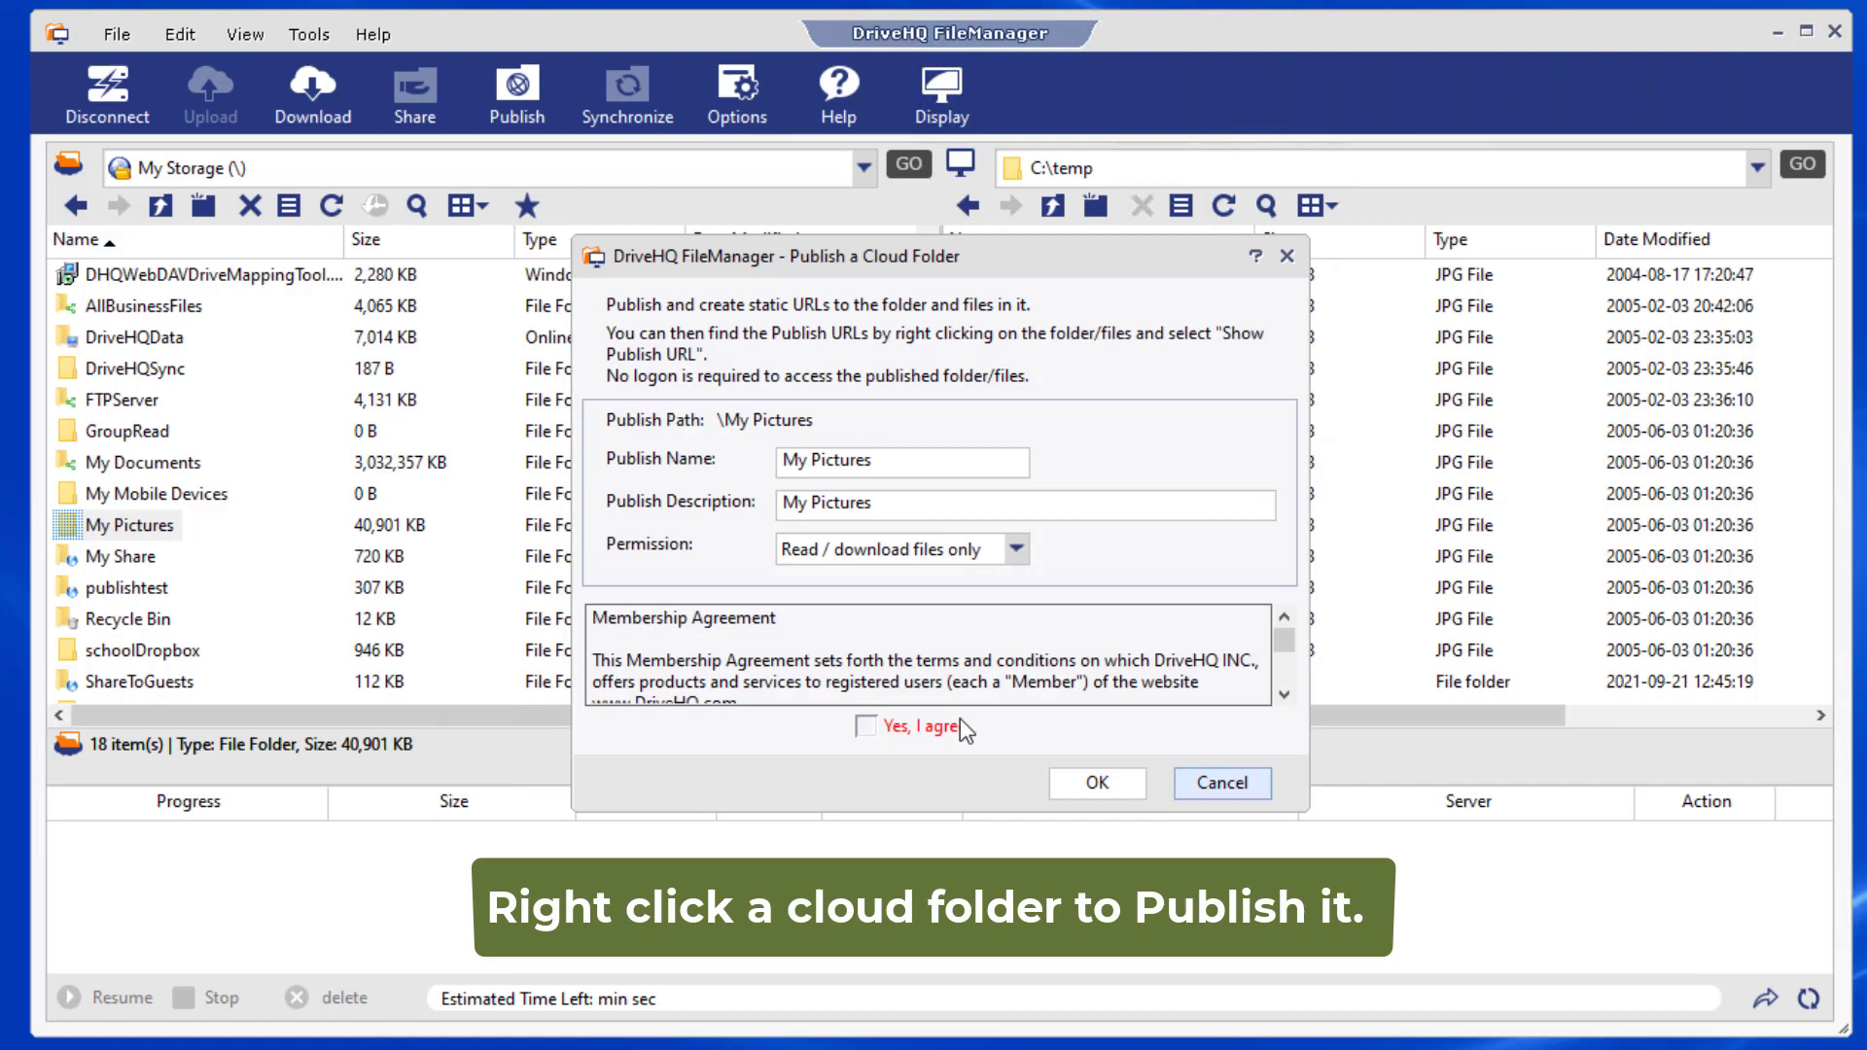
pyautogui.click(865, 725)
pyautogui.click(1099, 780)
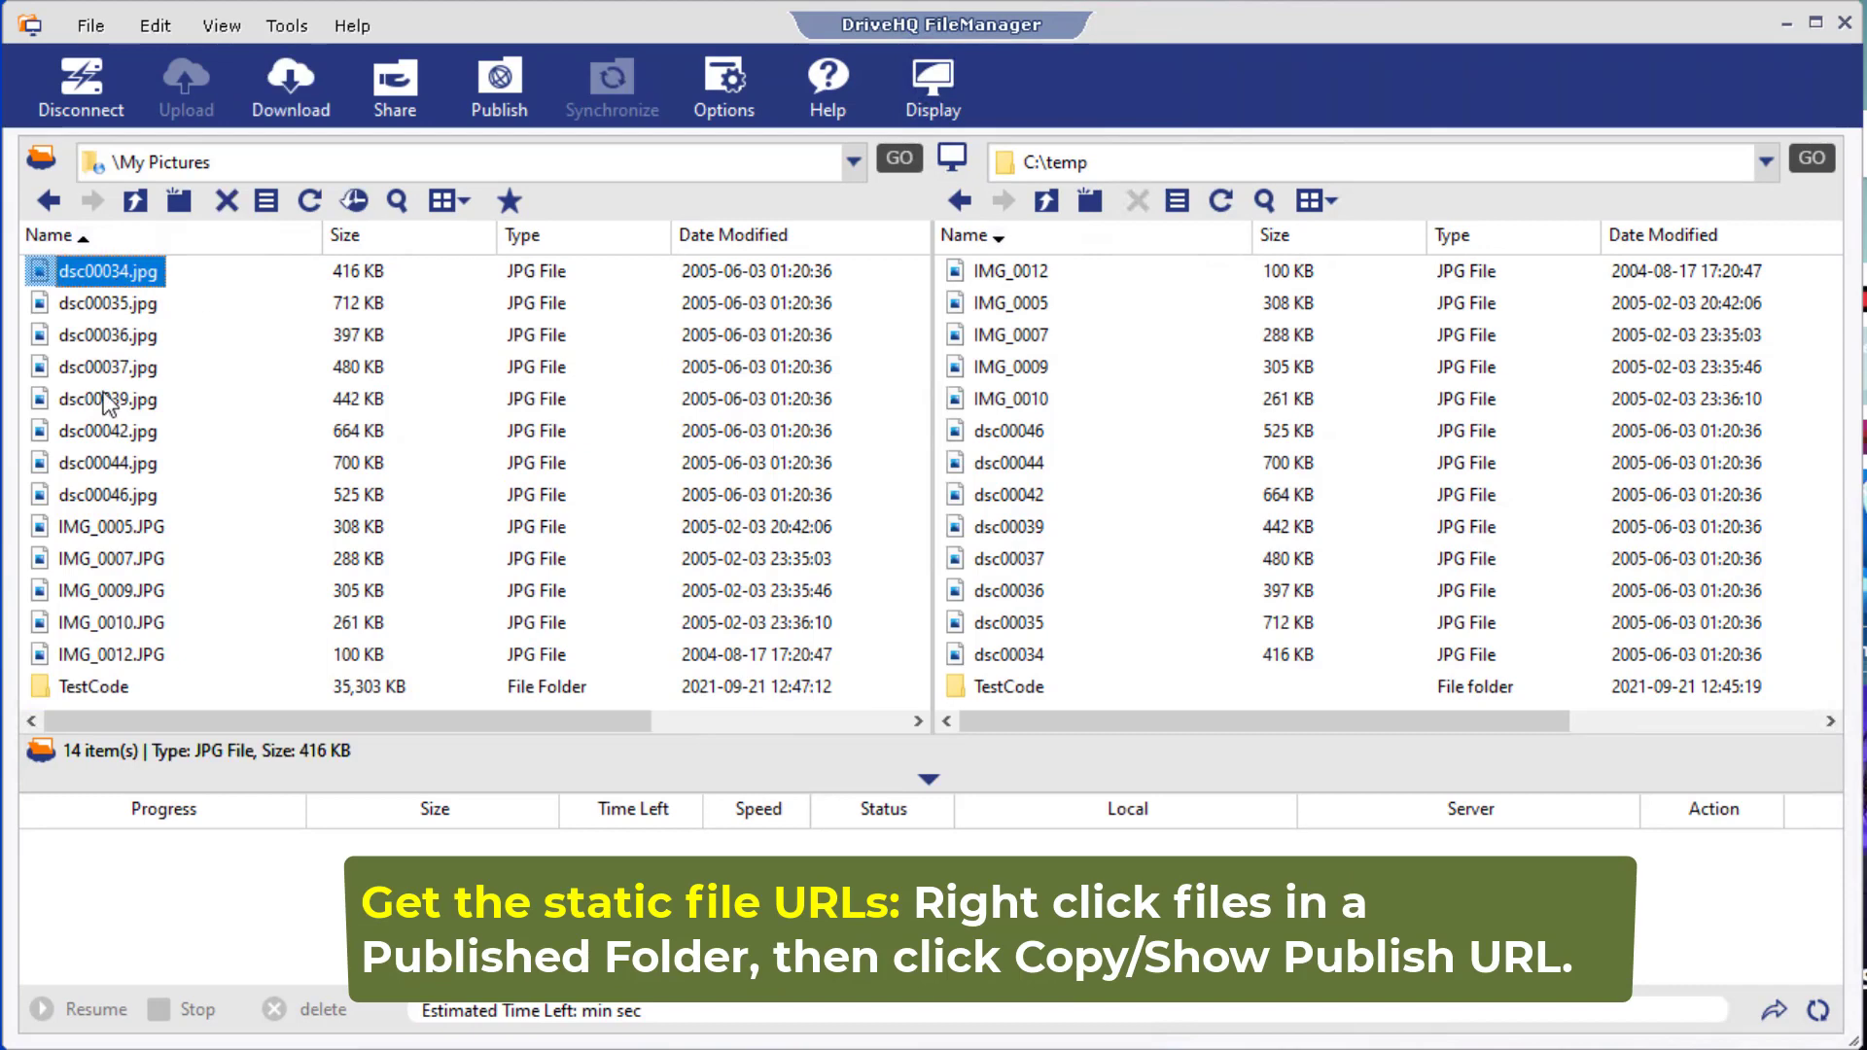
# - Copy the dsc00034.jpg publish URL and load it in Edge
pyautogui.keyDown('shift'); pyautogui.click(109, 397); pyautogui.keyUp('shift')
pyautogui.rightClick(105, 346)
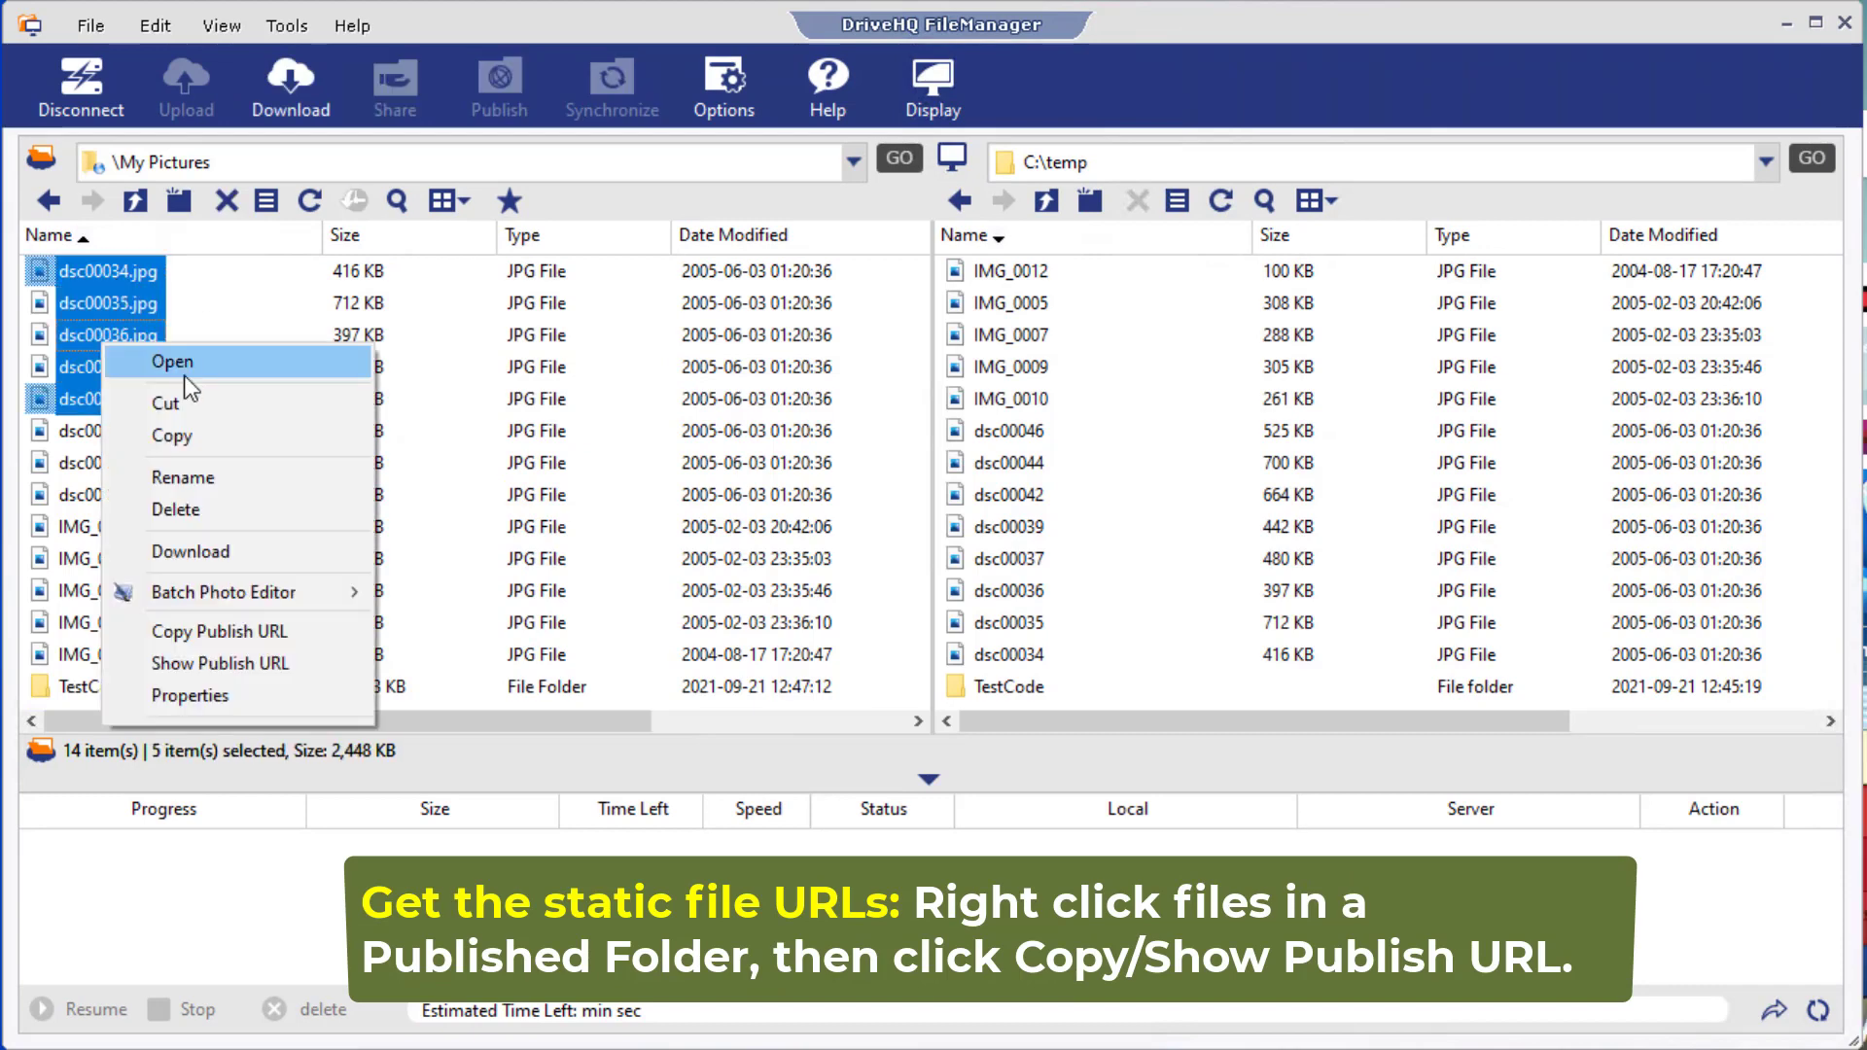
pyautogui.click(234, 665)
pyautogui.click(660, 531)
pyautogui.click(707, 828)
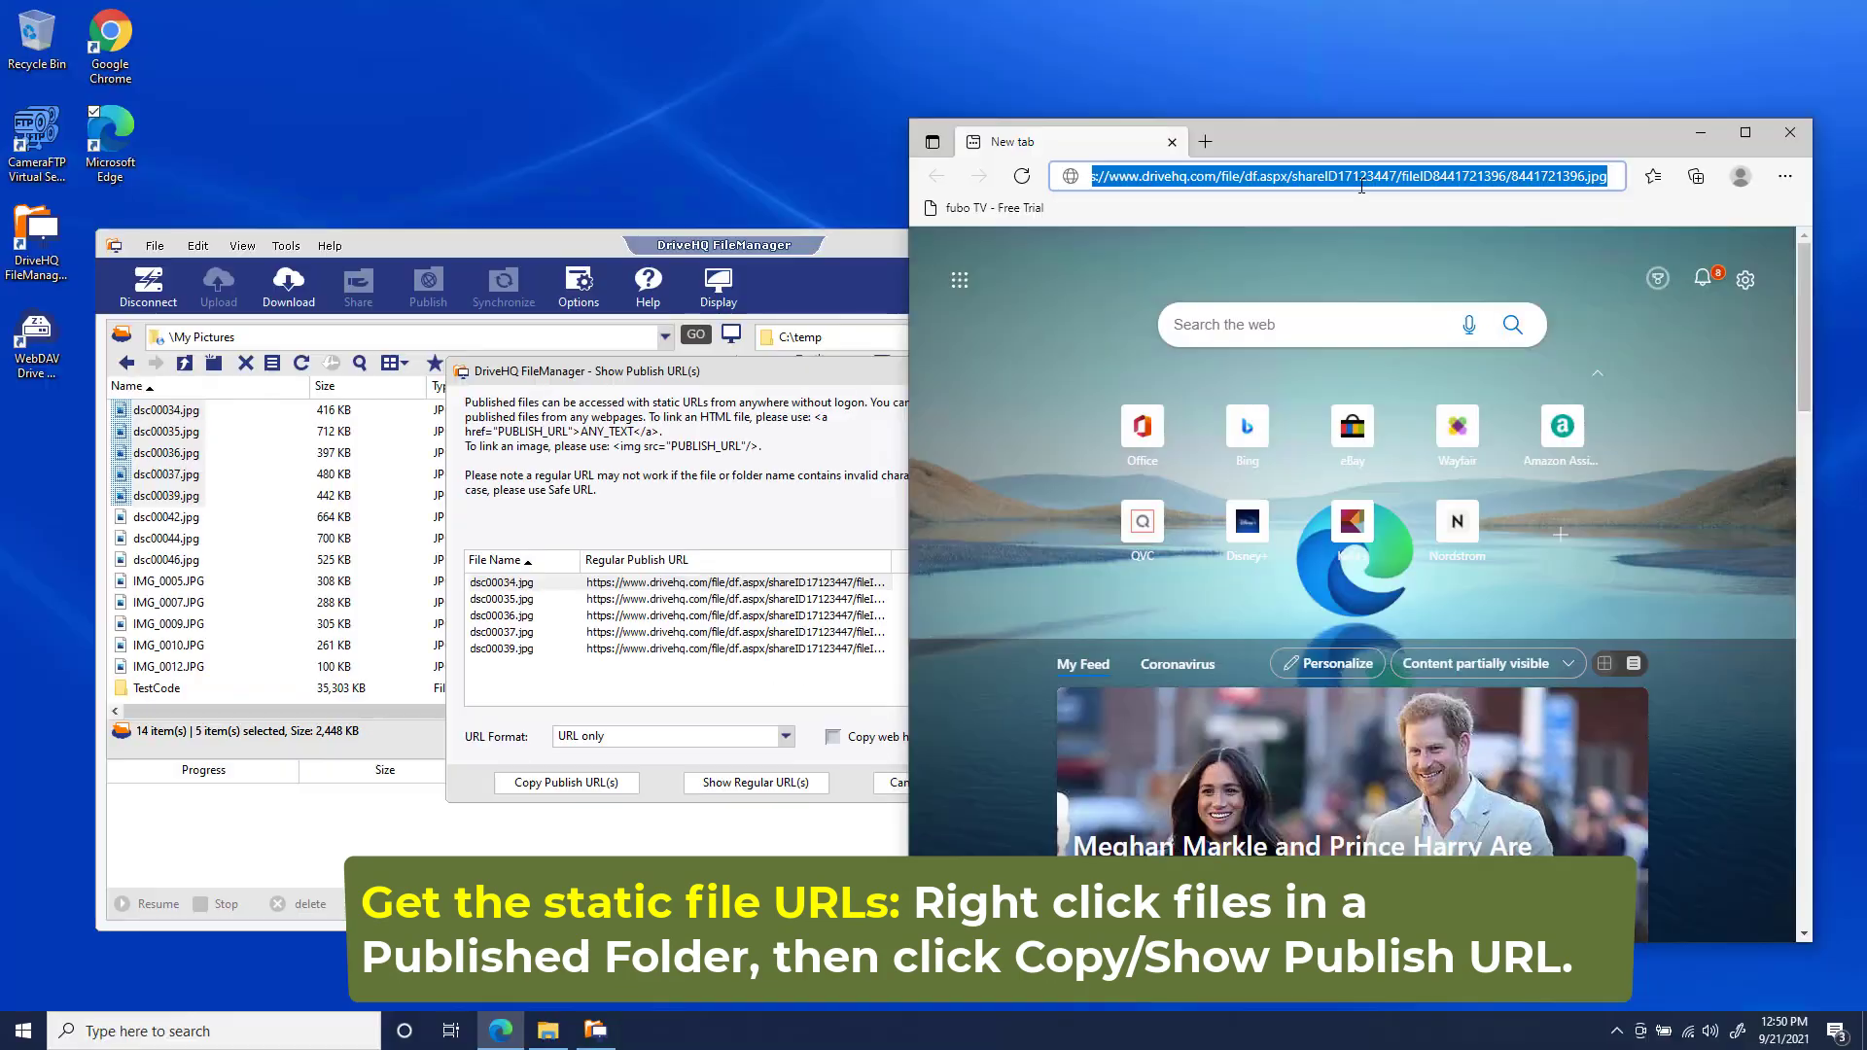
pyautogui.press('Return')
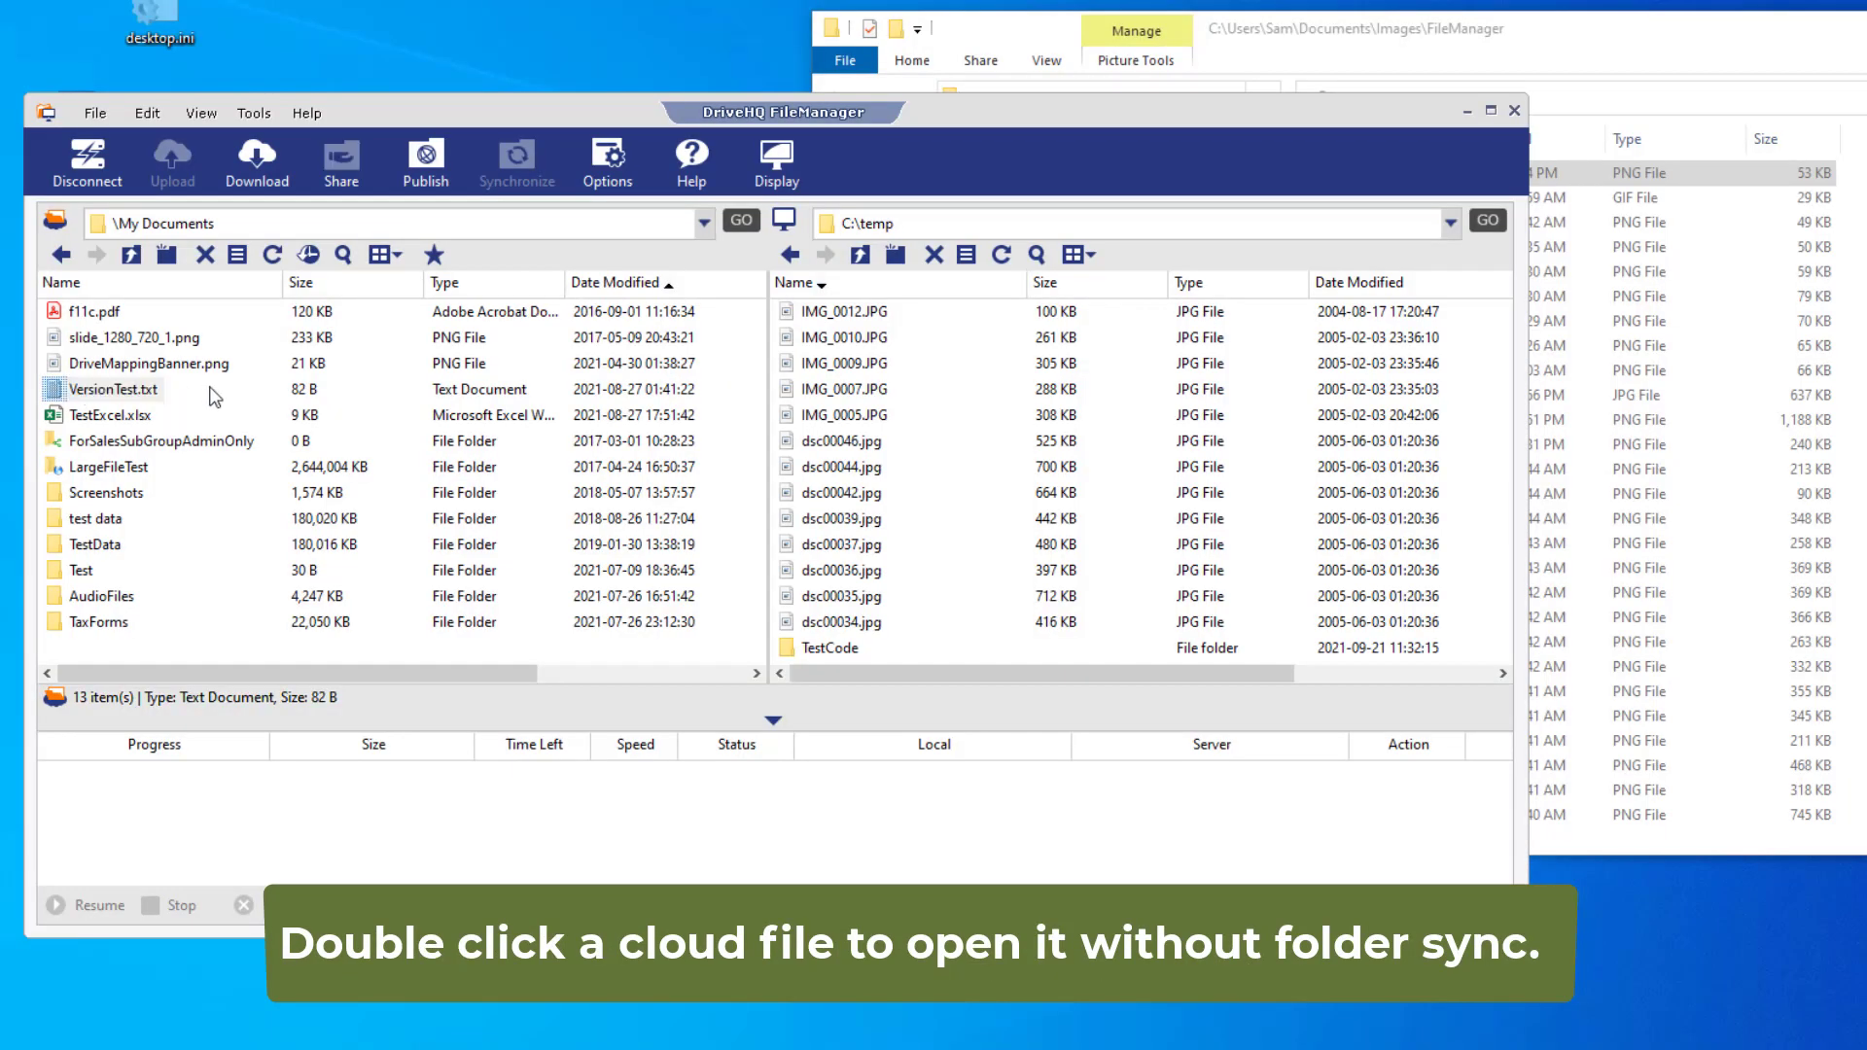
# - Open VersionTest.txt, duplicate its last line as line 9, and save it back to the cloud
pyautogui.click(552, 603)
pyautogui.hotkey('shift', 'Home')
pyautogui.hotkey('ctrl', 'c')
pyautogui.press('End')
pyautogui.press('Return')
pyautogui.hotkey('ctrl', 'v')
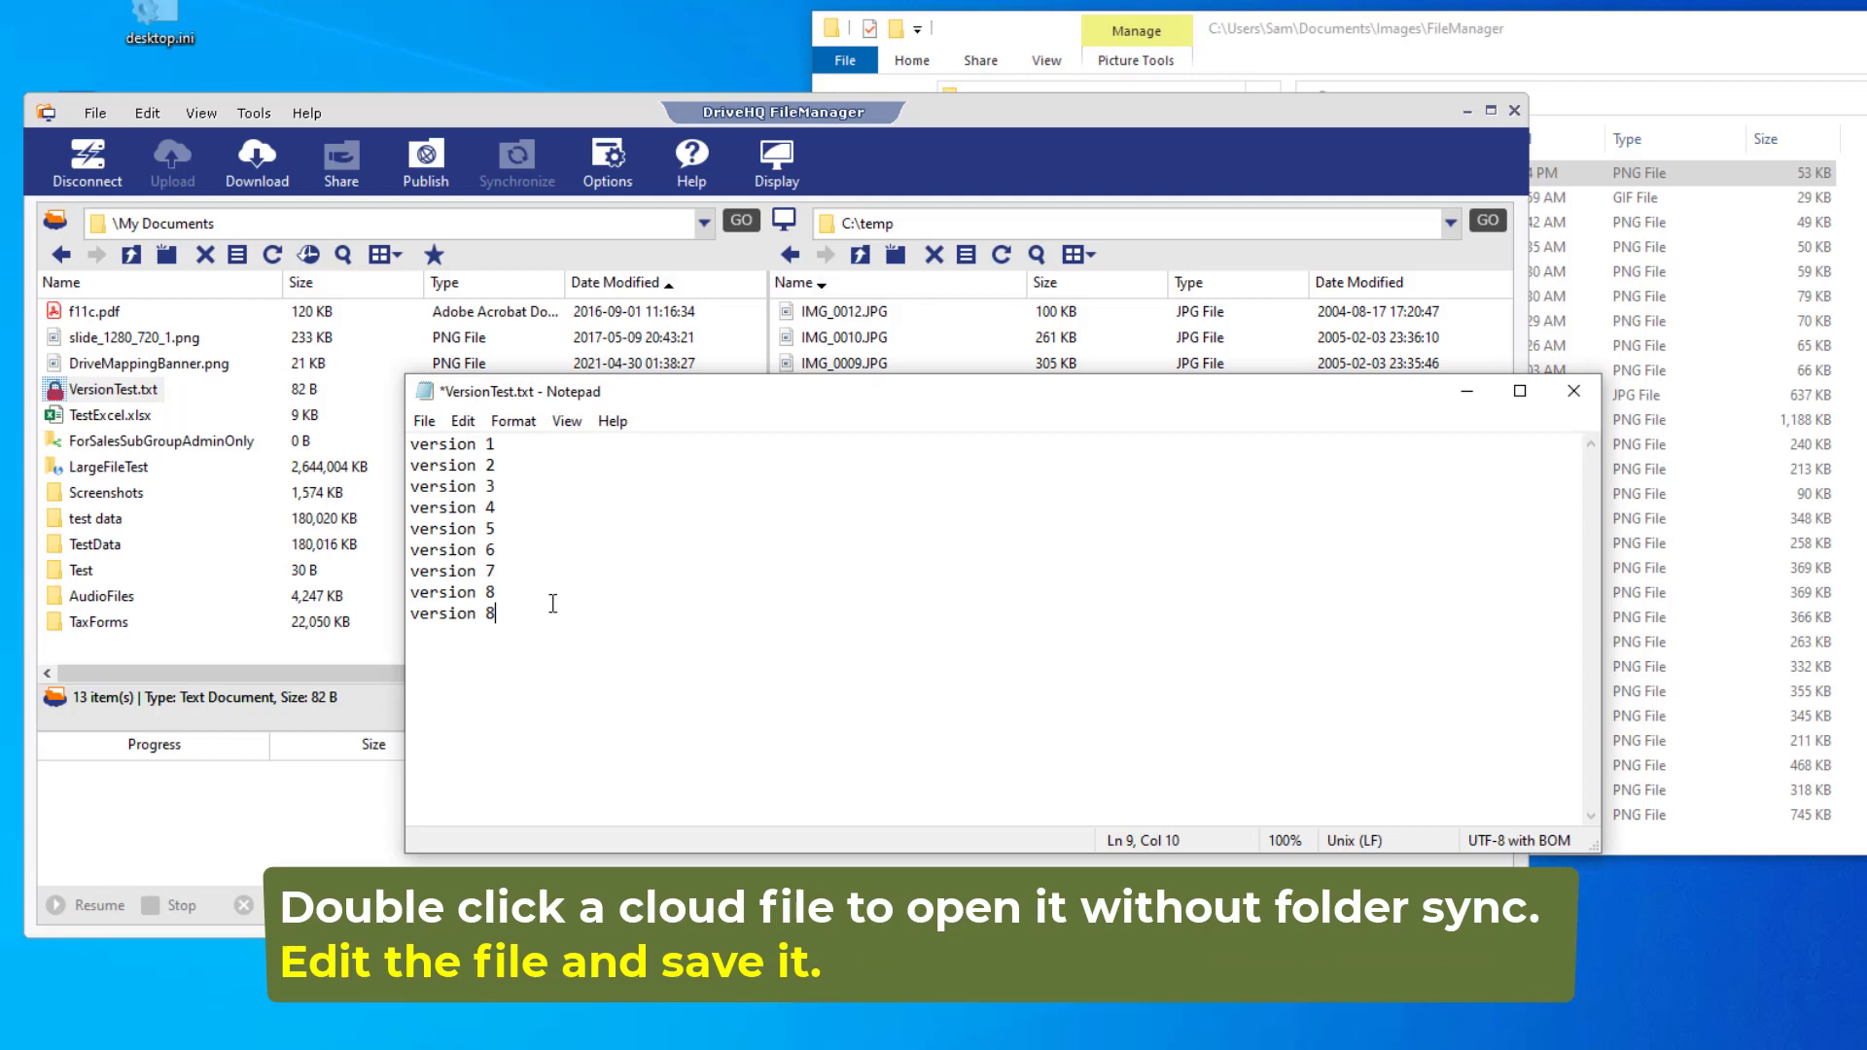
pyautogui.click(424, 420)
pyautogui.click(457, 530)
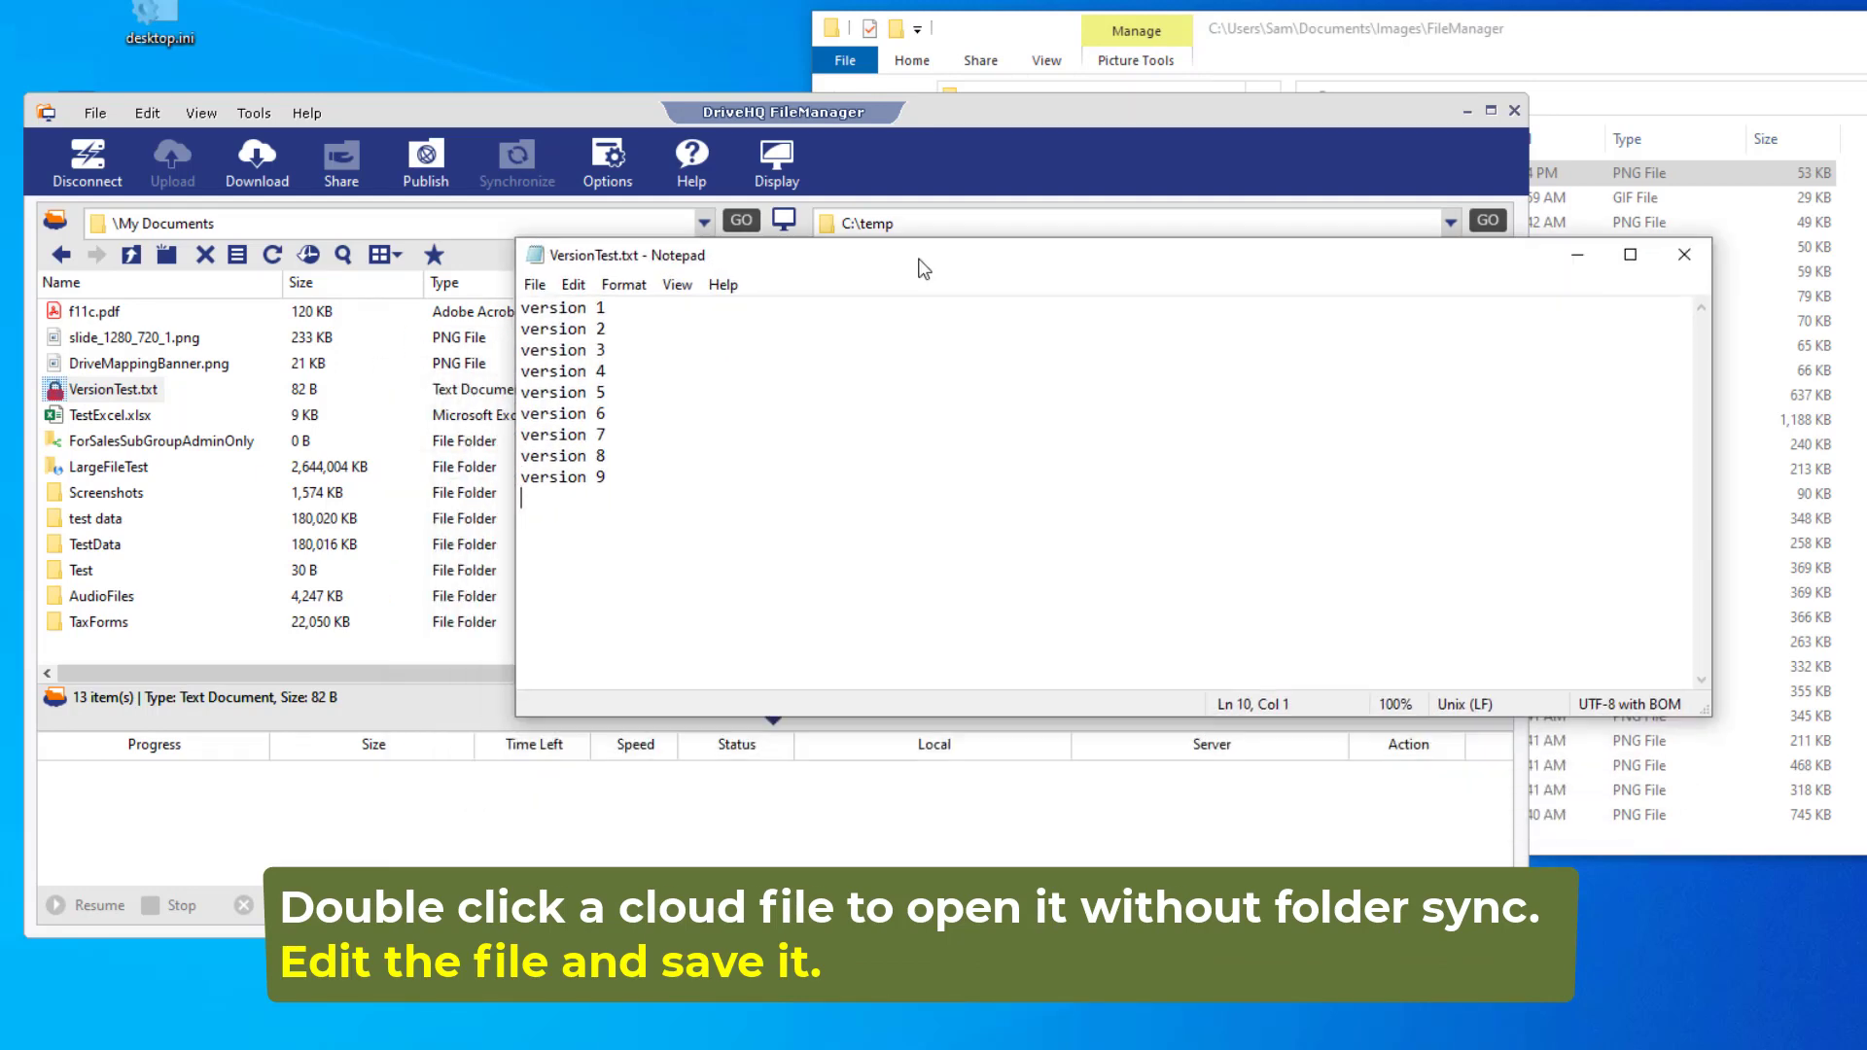
pyautogui.click(693, 600)
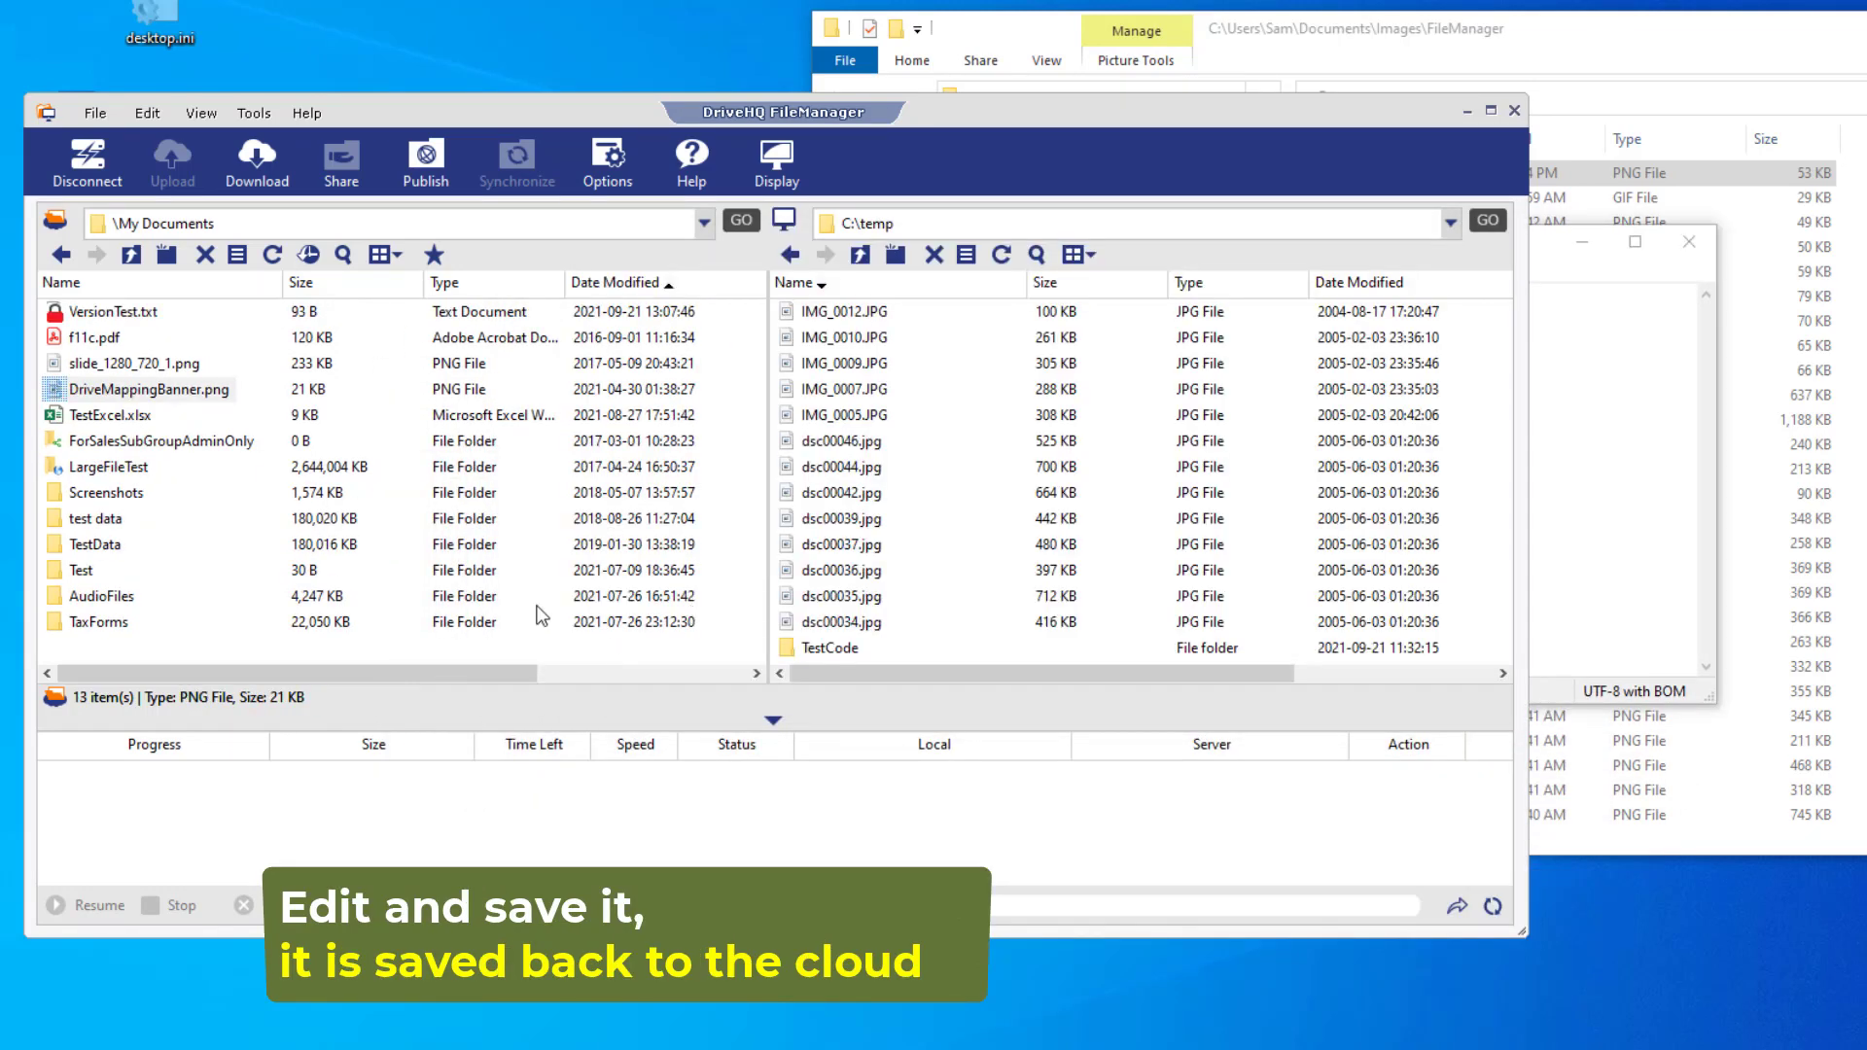
# - Change the last line to 'version 9 save as', save as VersionTest_2.txt, and close Notepad
pyautogui.click(1556, 341)
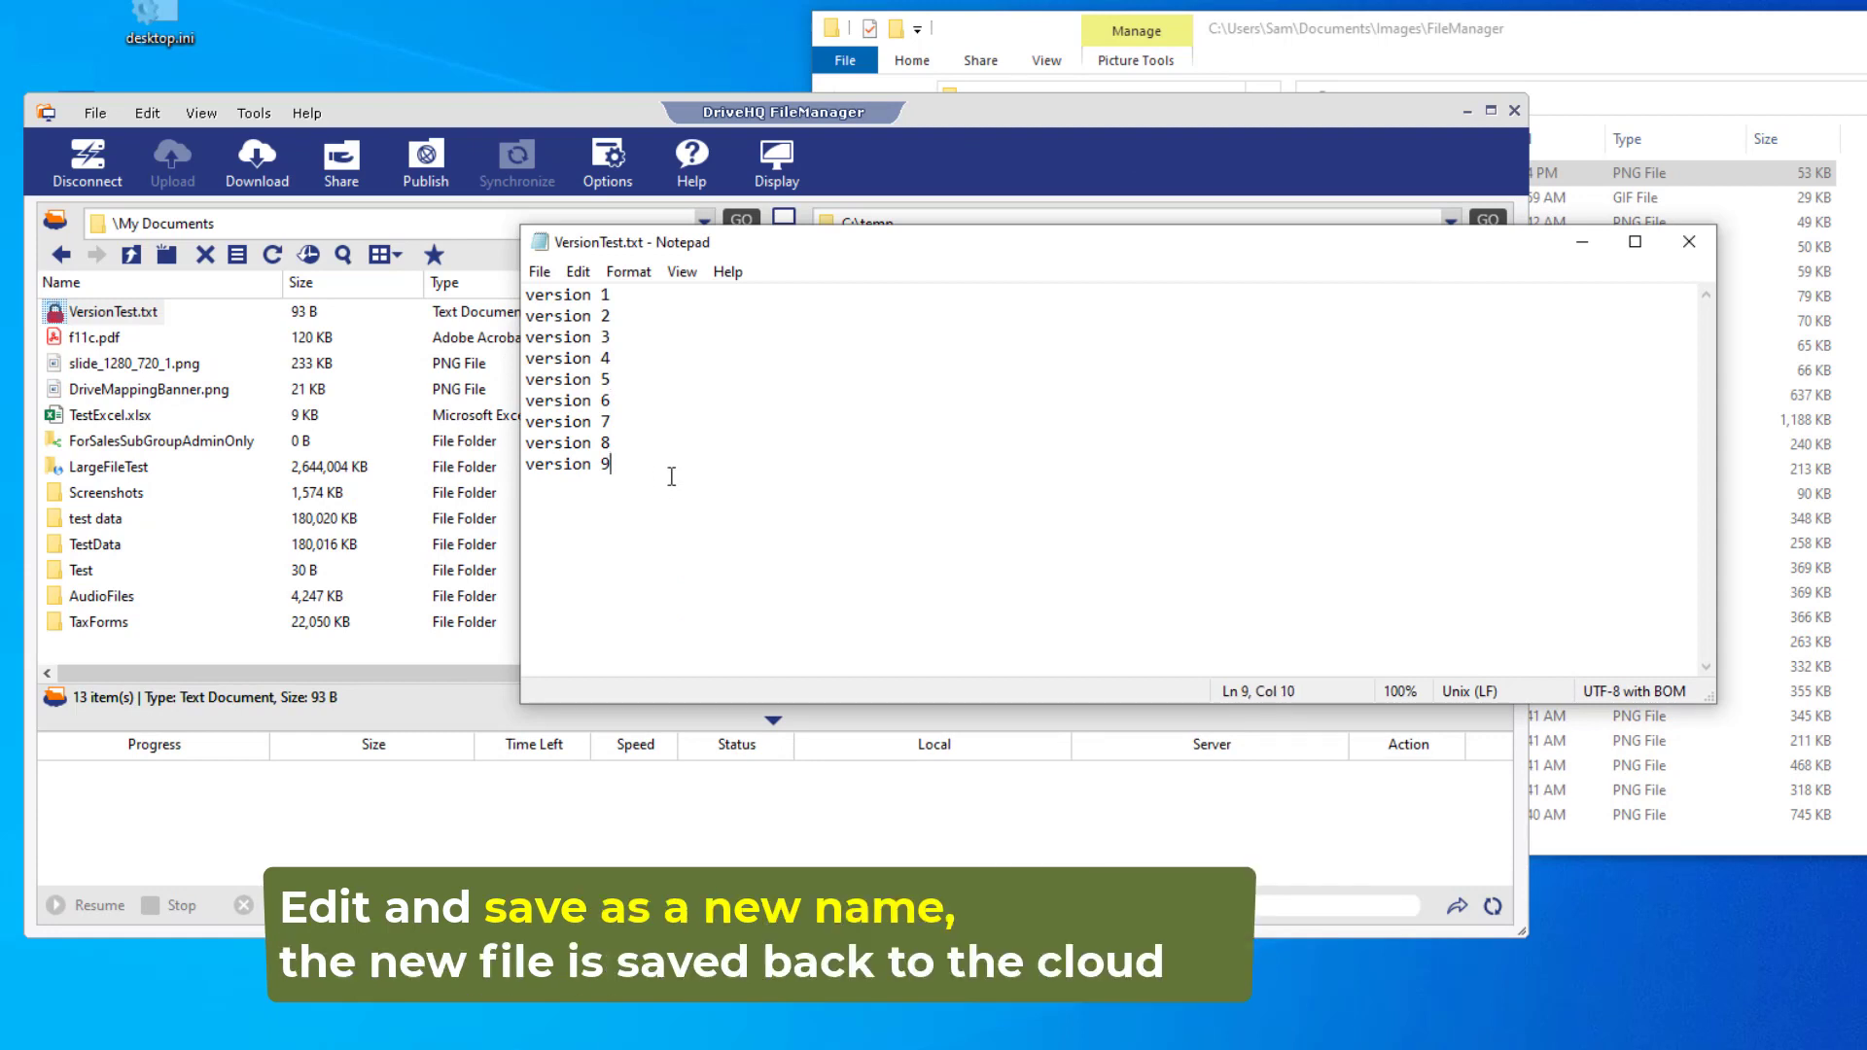
pyautogui.hotkey('shift', 'Home')
pyautogui.write('version 9 save')
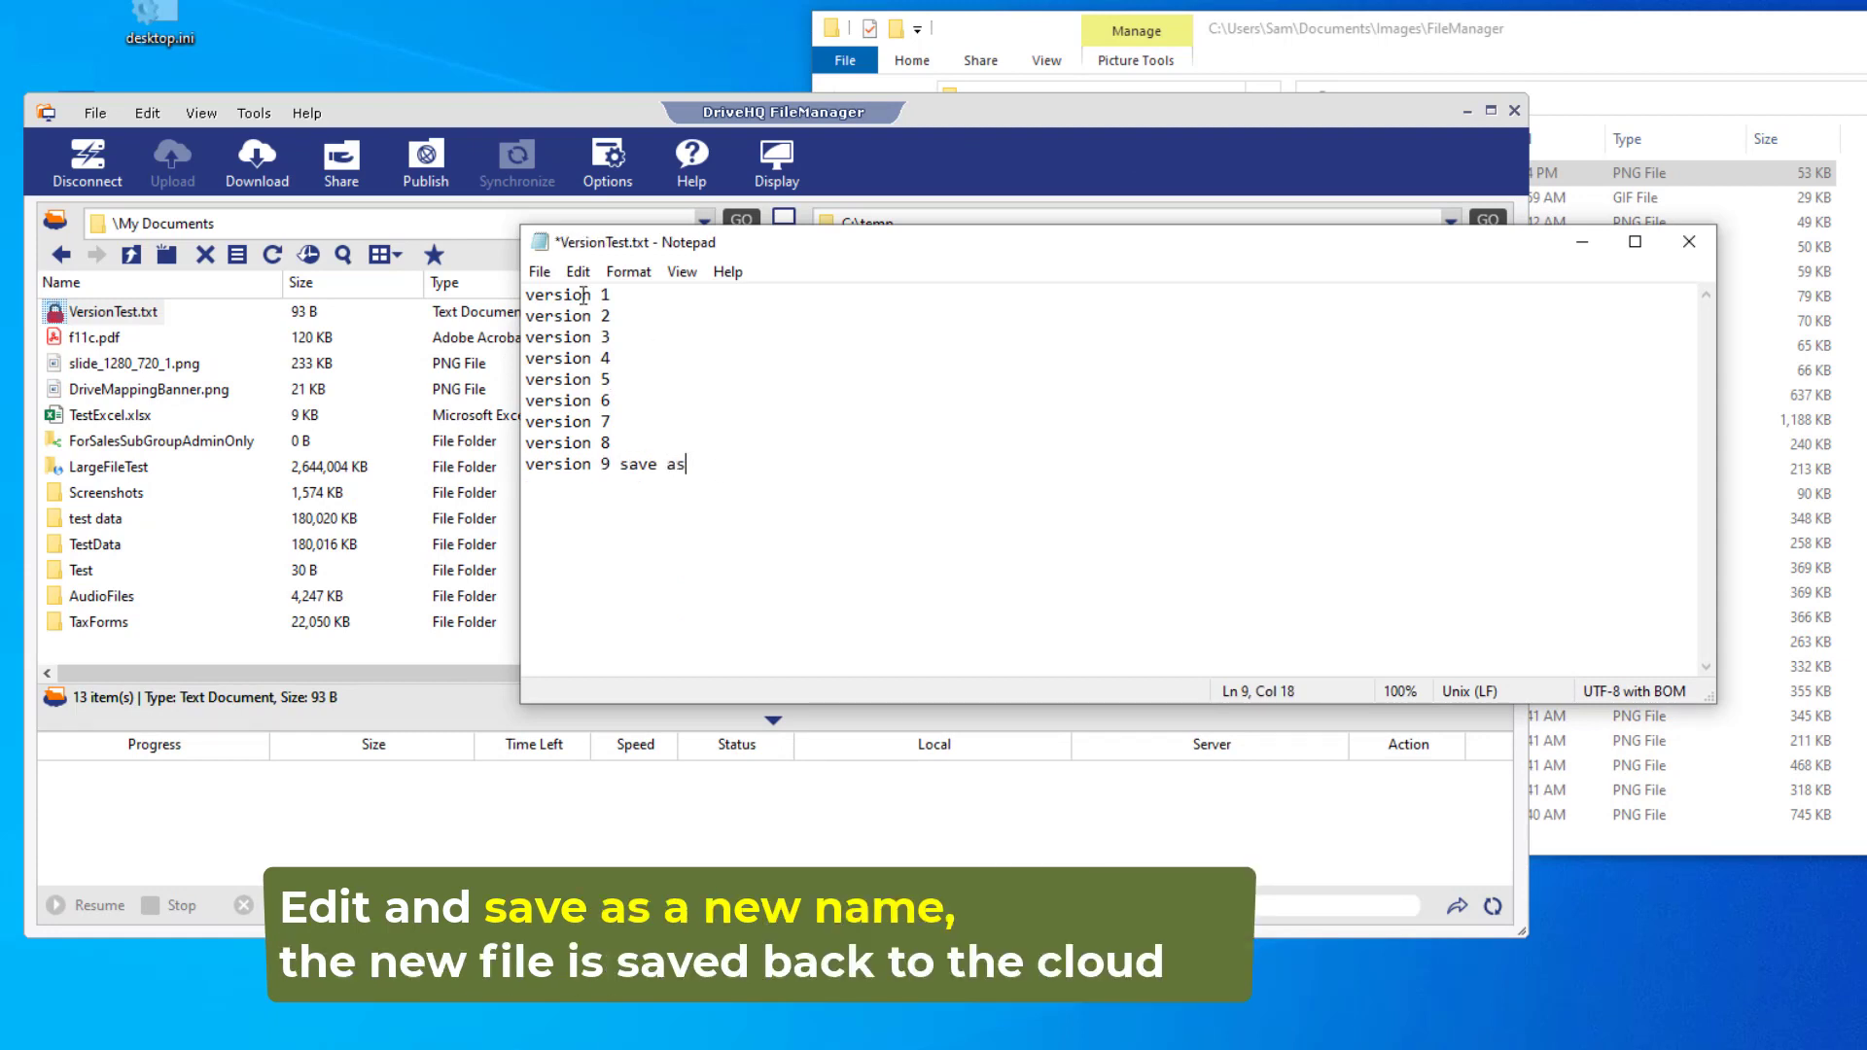
pyautogui.write(' as')
pyautogui.click(540, 272)
pyautogui.click(574, 374)
pyautogui.press('Right')
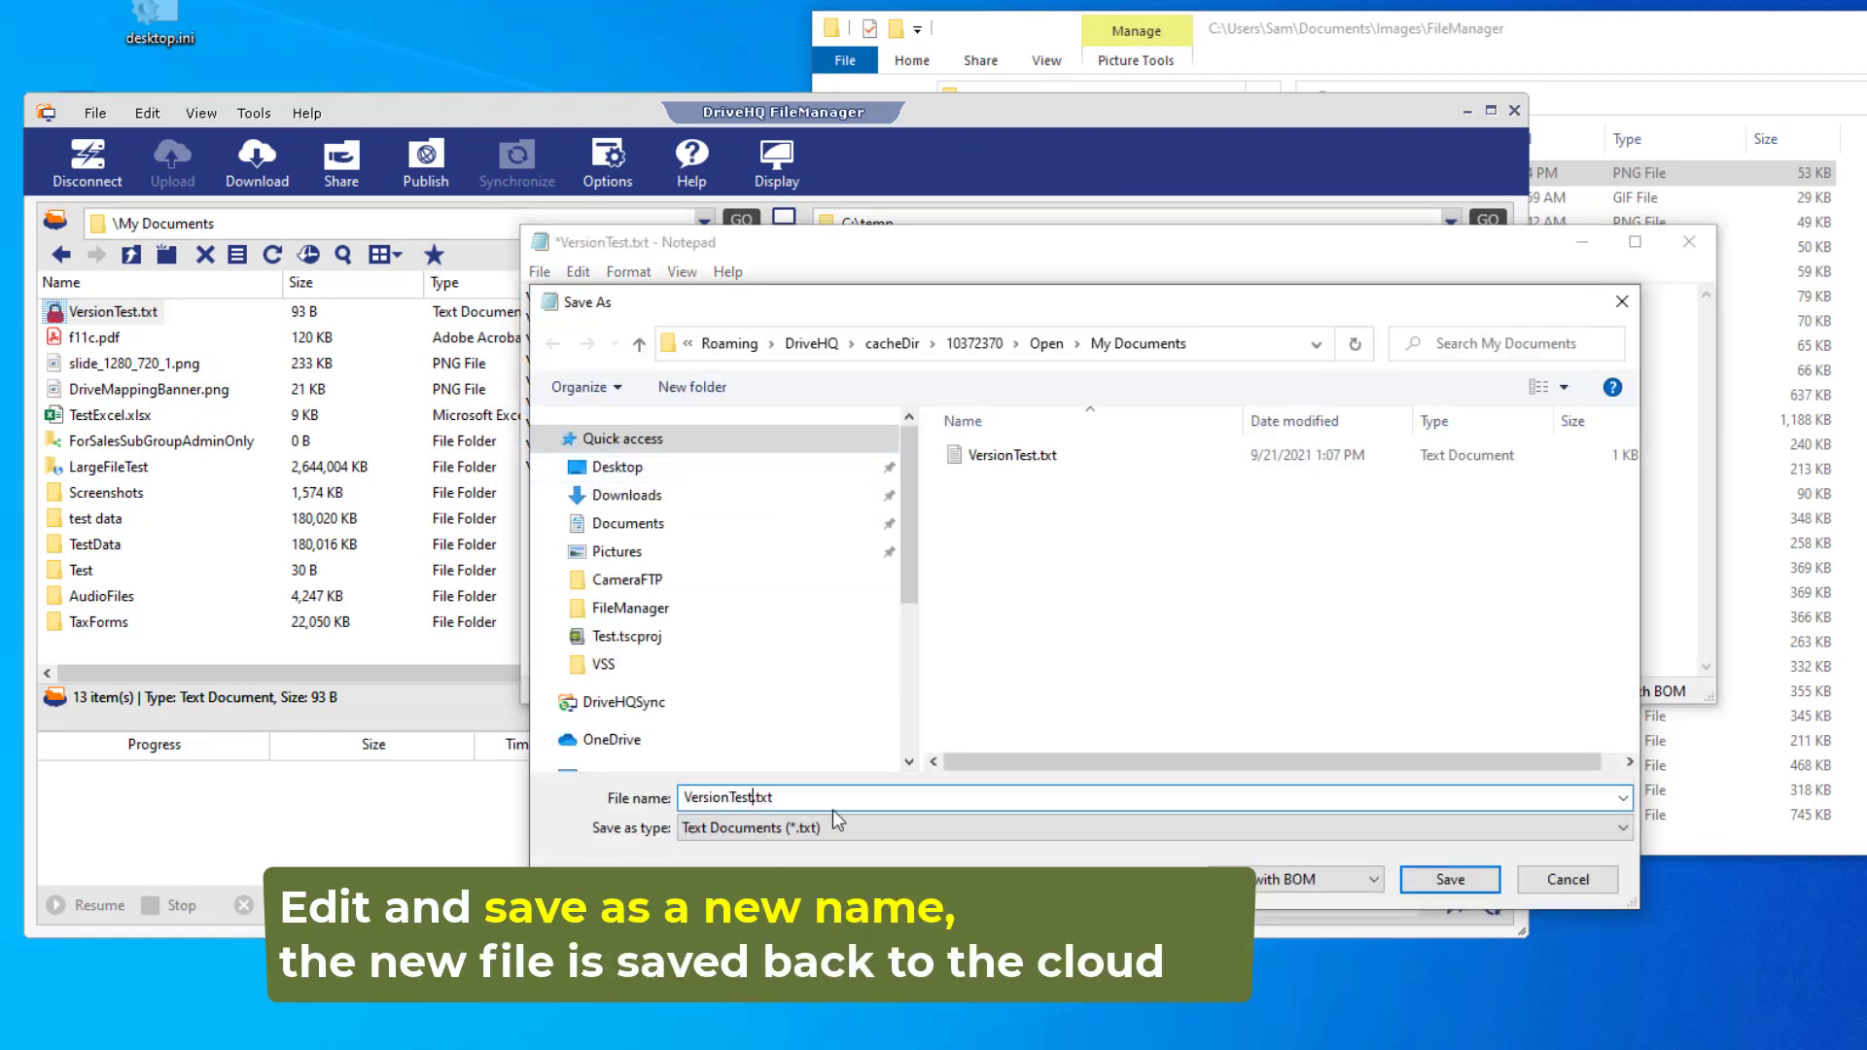
pyautogui.write('_2')
pyautogui.press('Return')
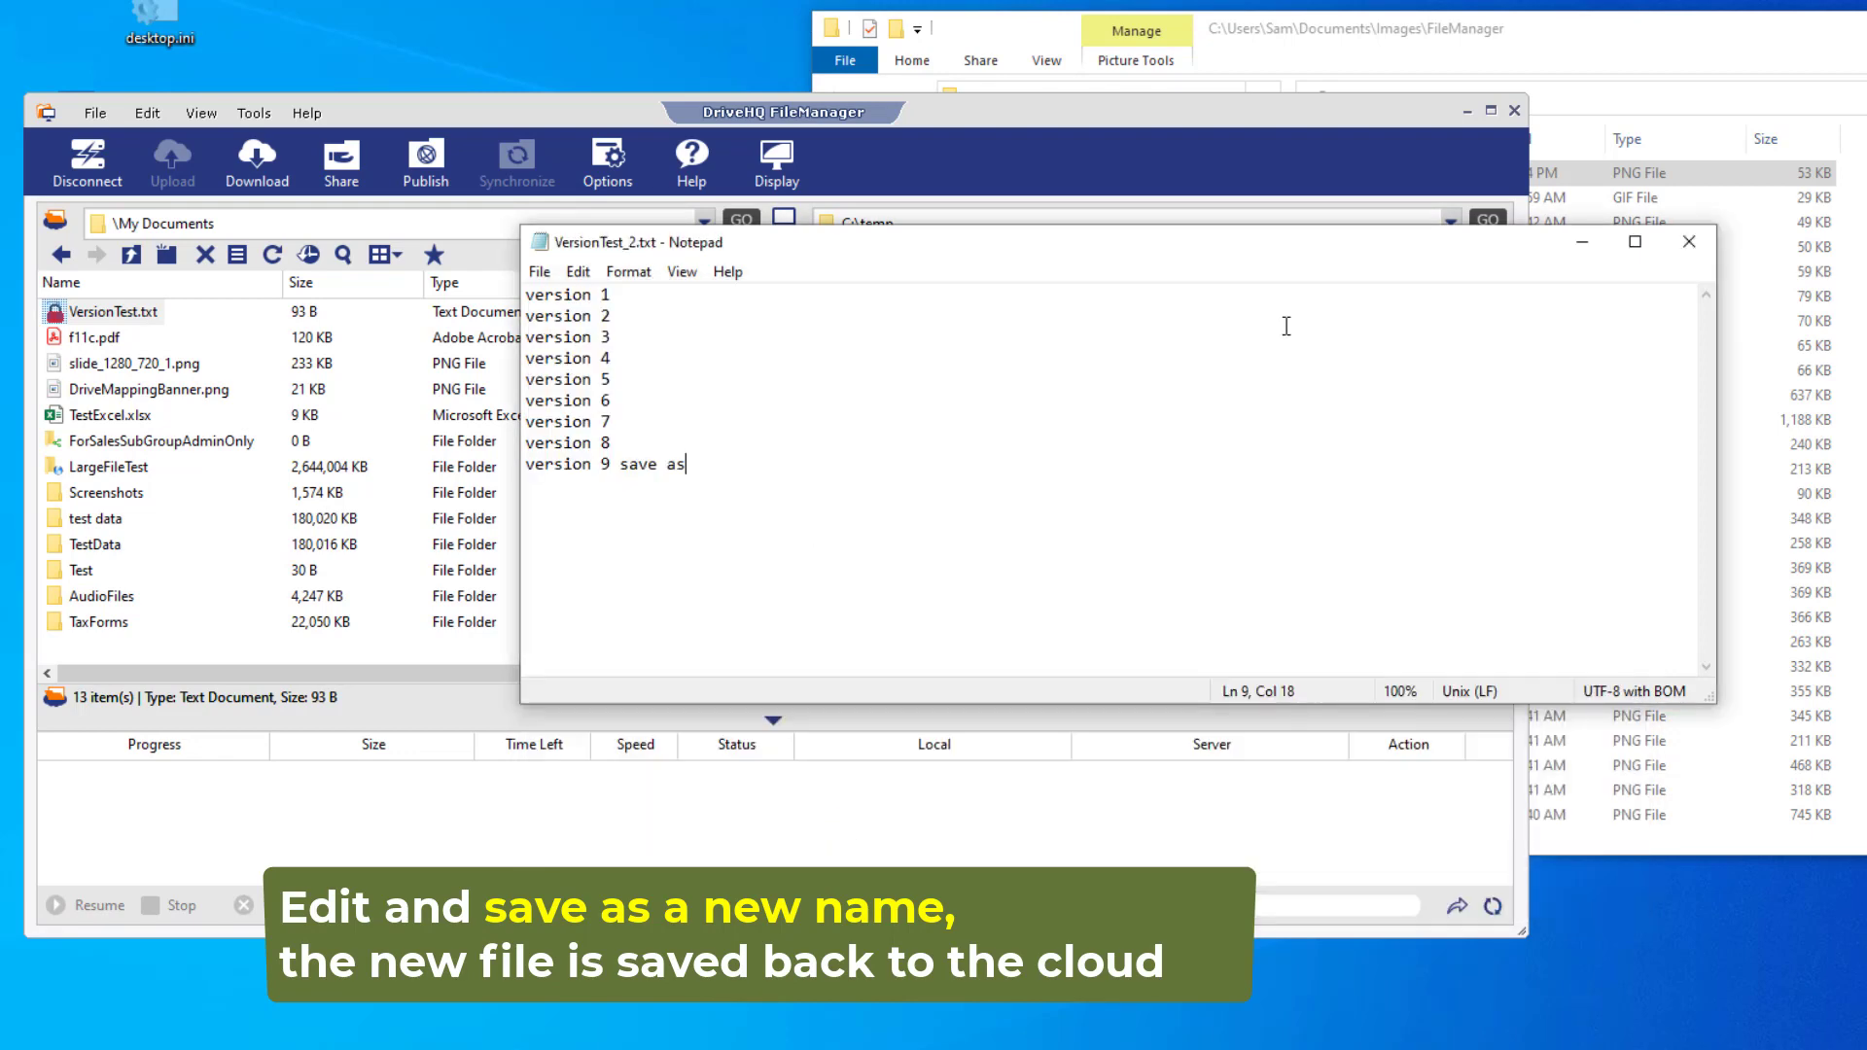
pyautogui.click(1690, 242)
pyautogui.click(137, 319)
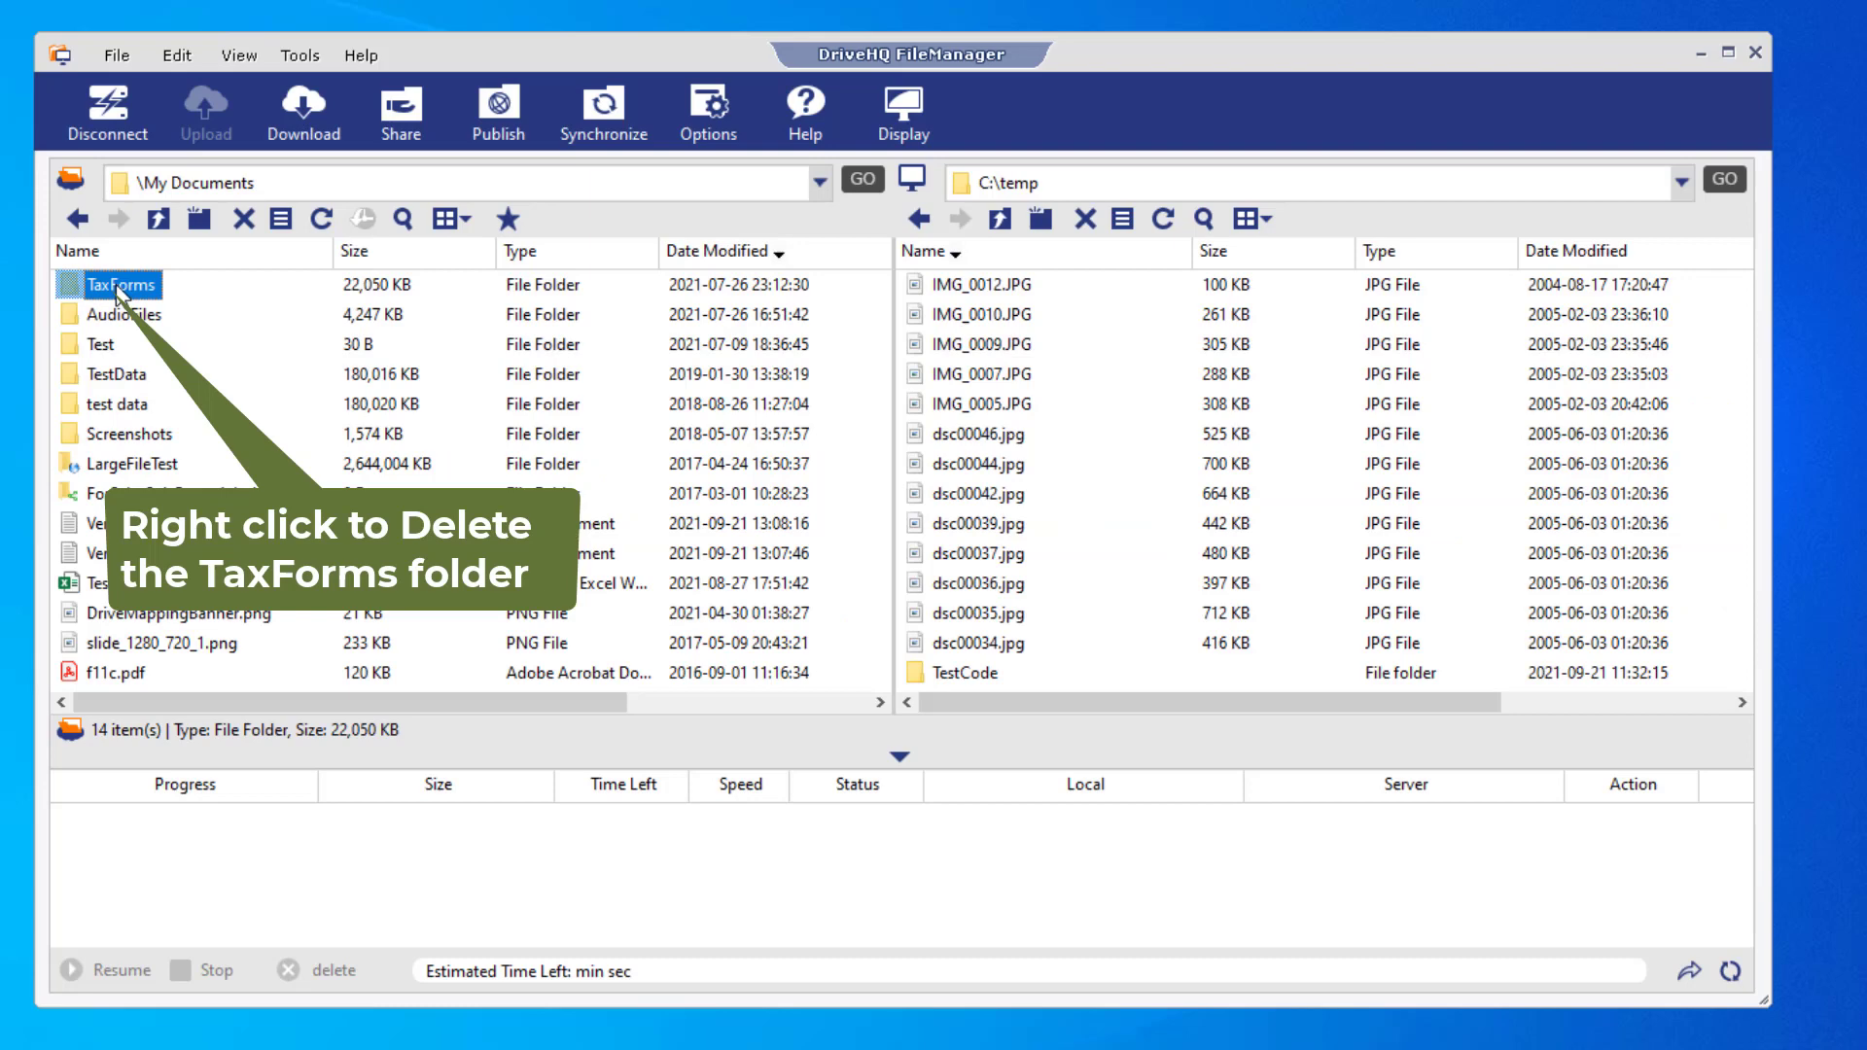
# - Delete the TaxForms folder from My Documents
pyautogui.rightClick(121, 284)
pyautogui.click(188, 463)
pyautogui.click(766, 633)
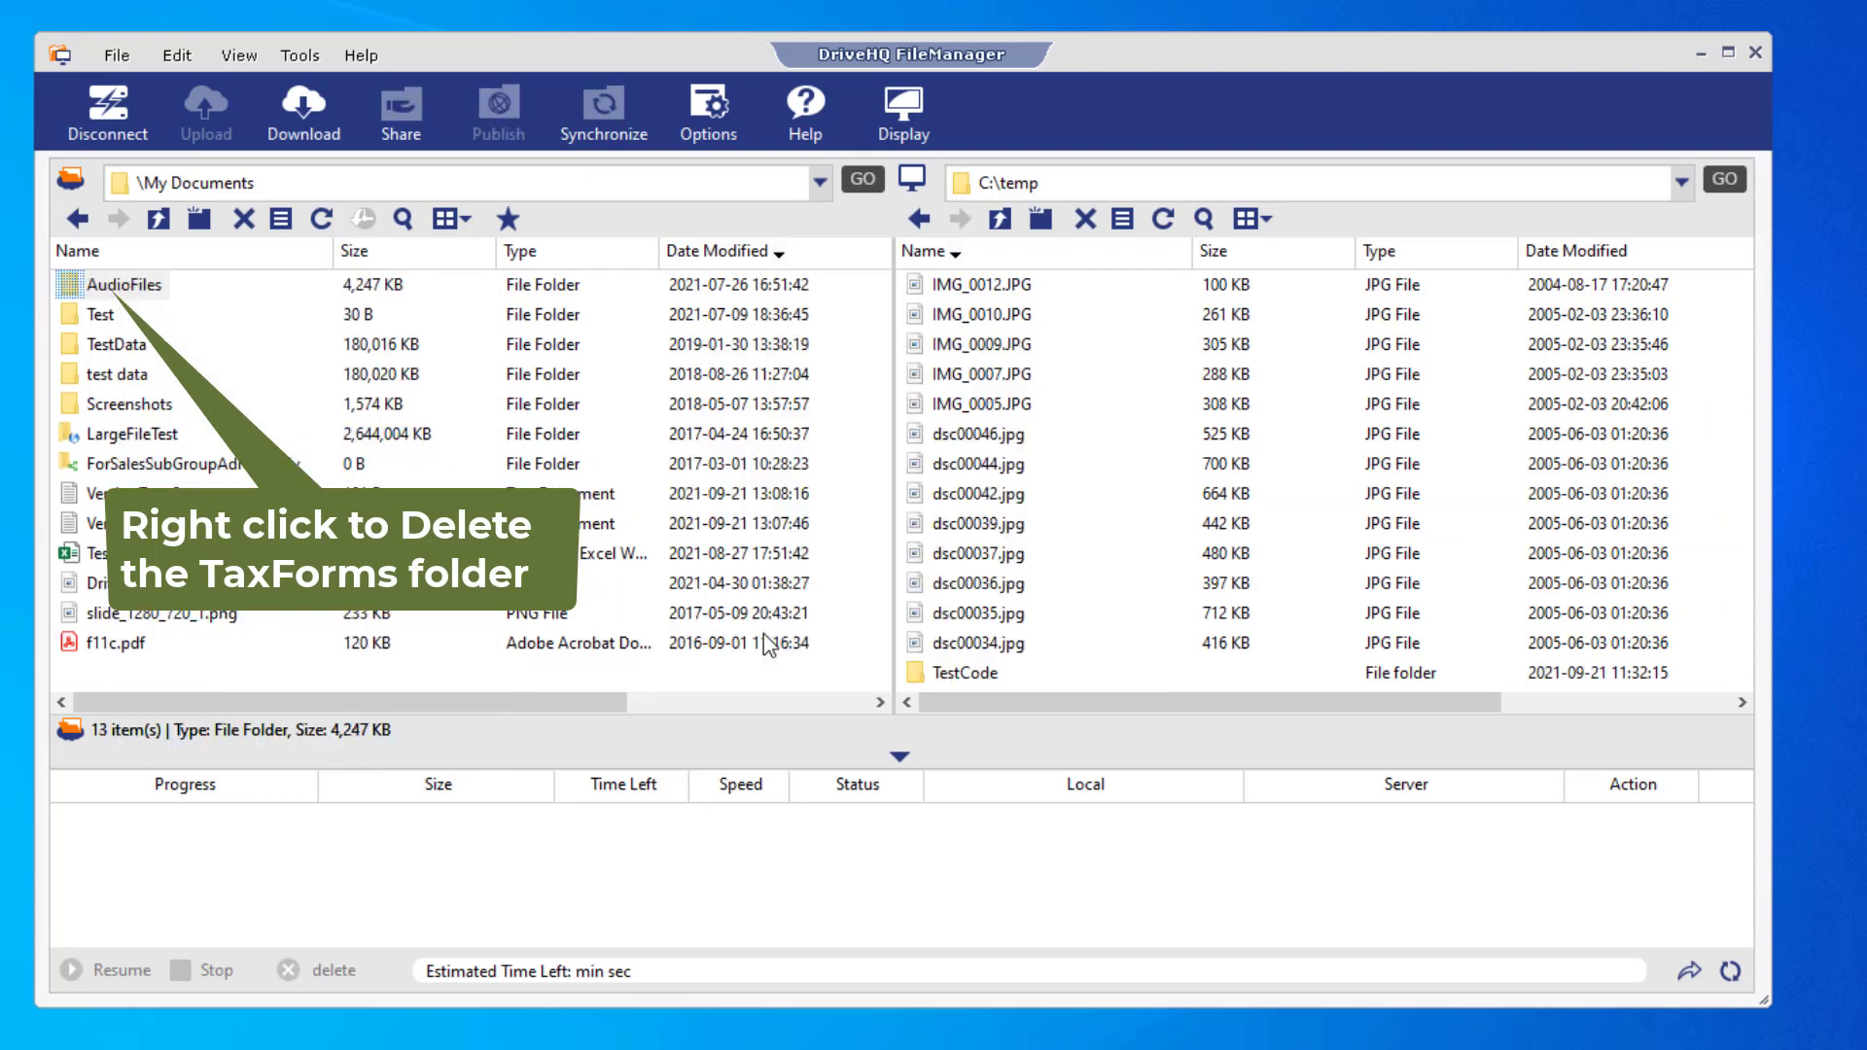
# - Restore TaxForms from Recycle Bin\2021-09-21\My Documents and check it is back in My Documents
pyautogui.click(159, 218)
pyautogui.doubleClick(136, 404)
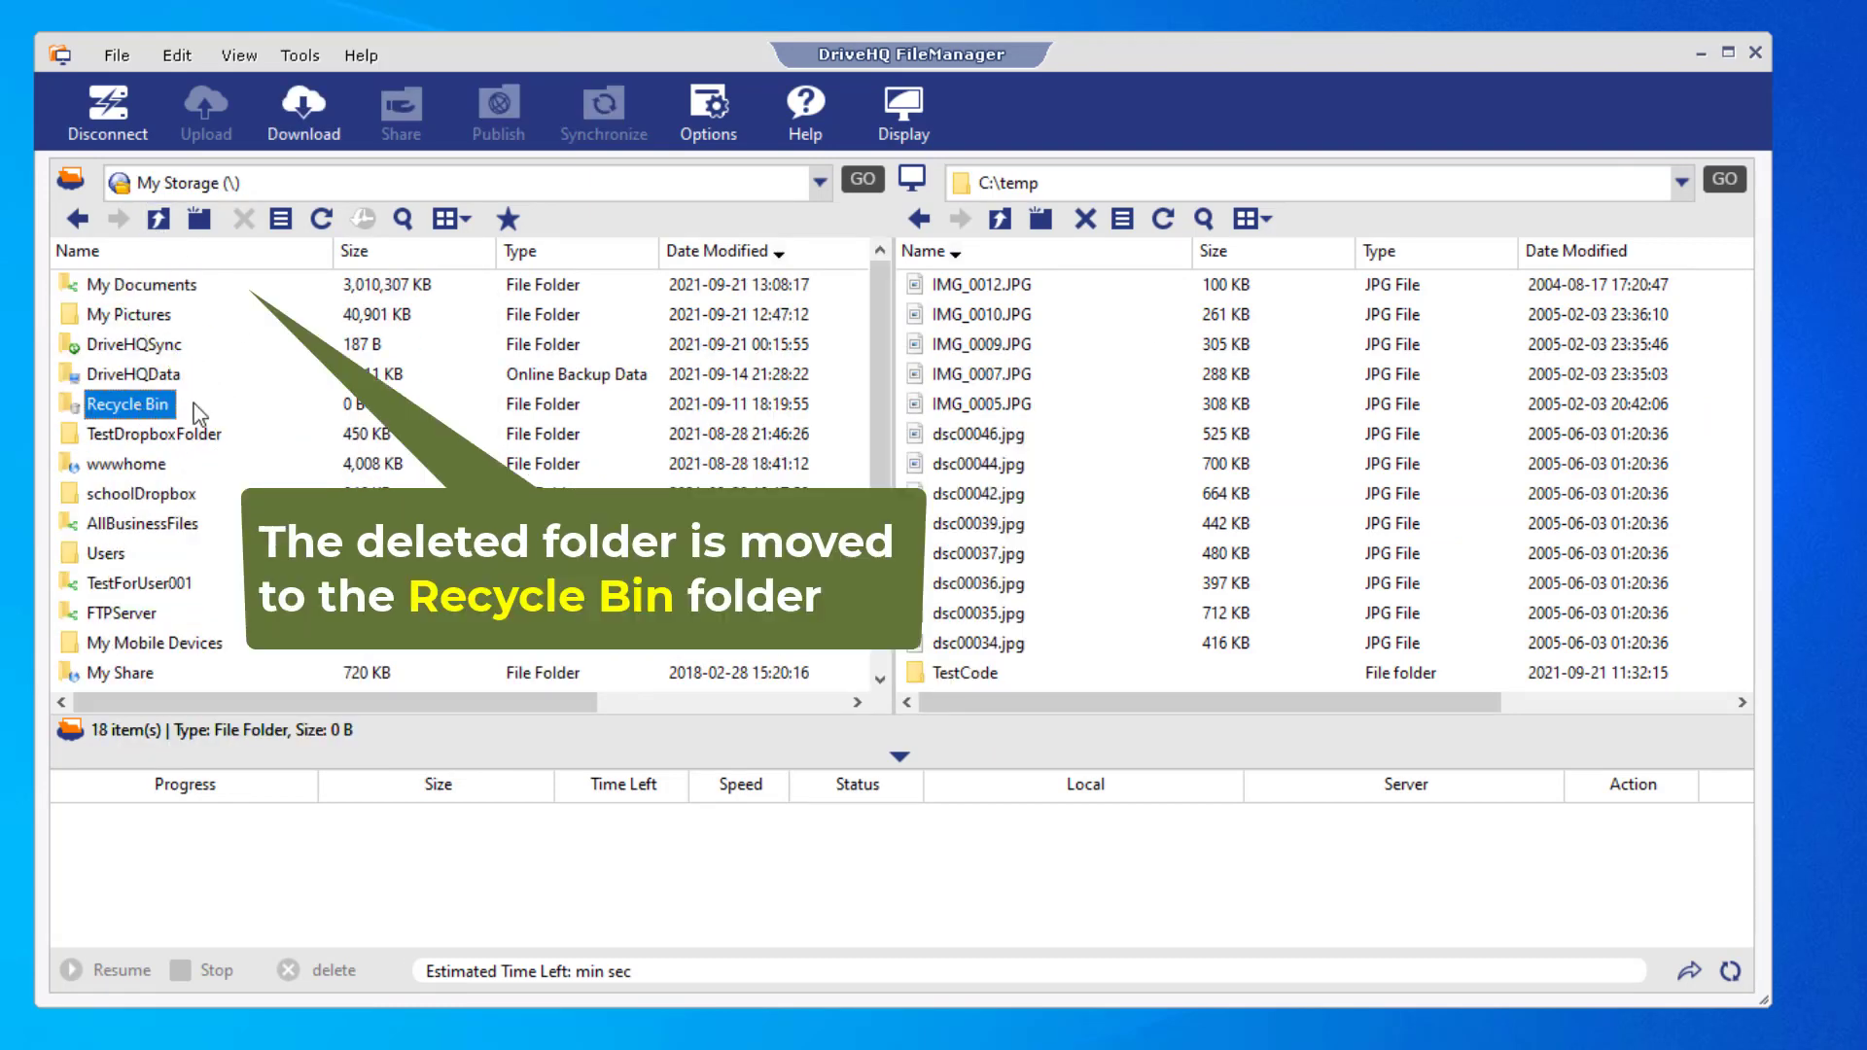
pyautogui.doubleClick(160, 286)
pyautogui.doubleClick(166, 286)
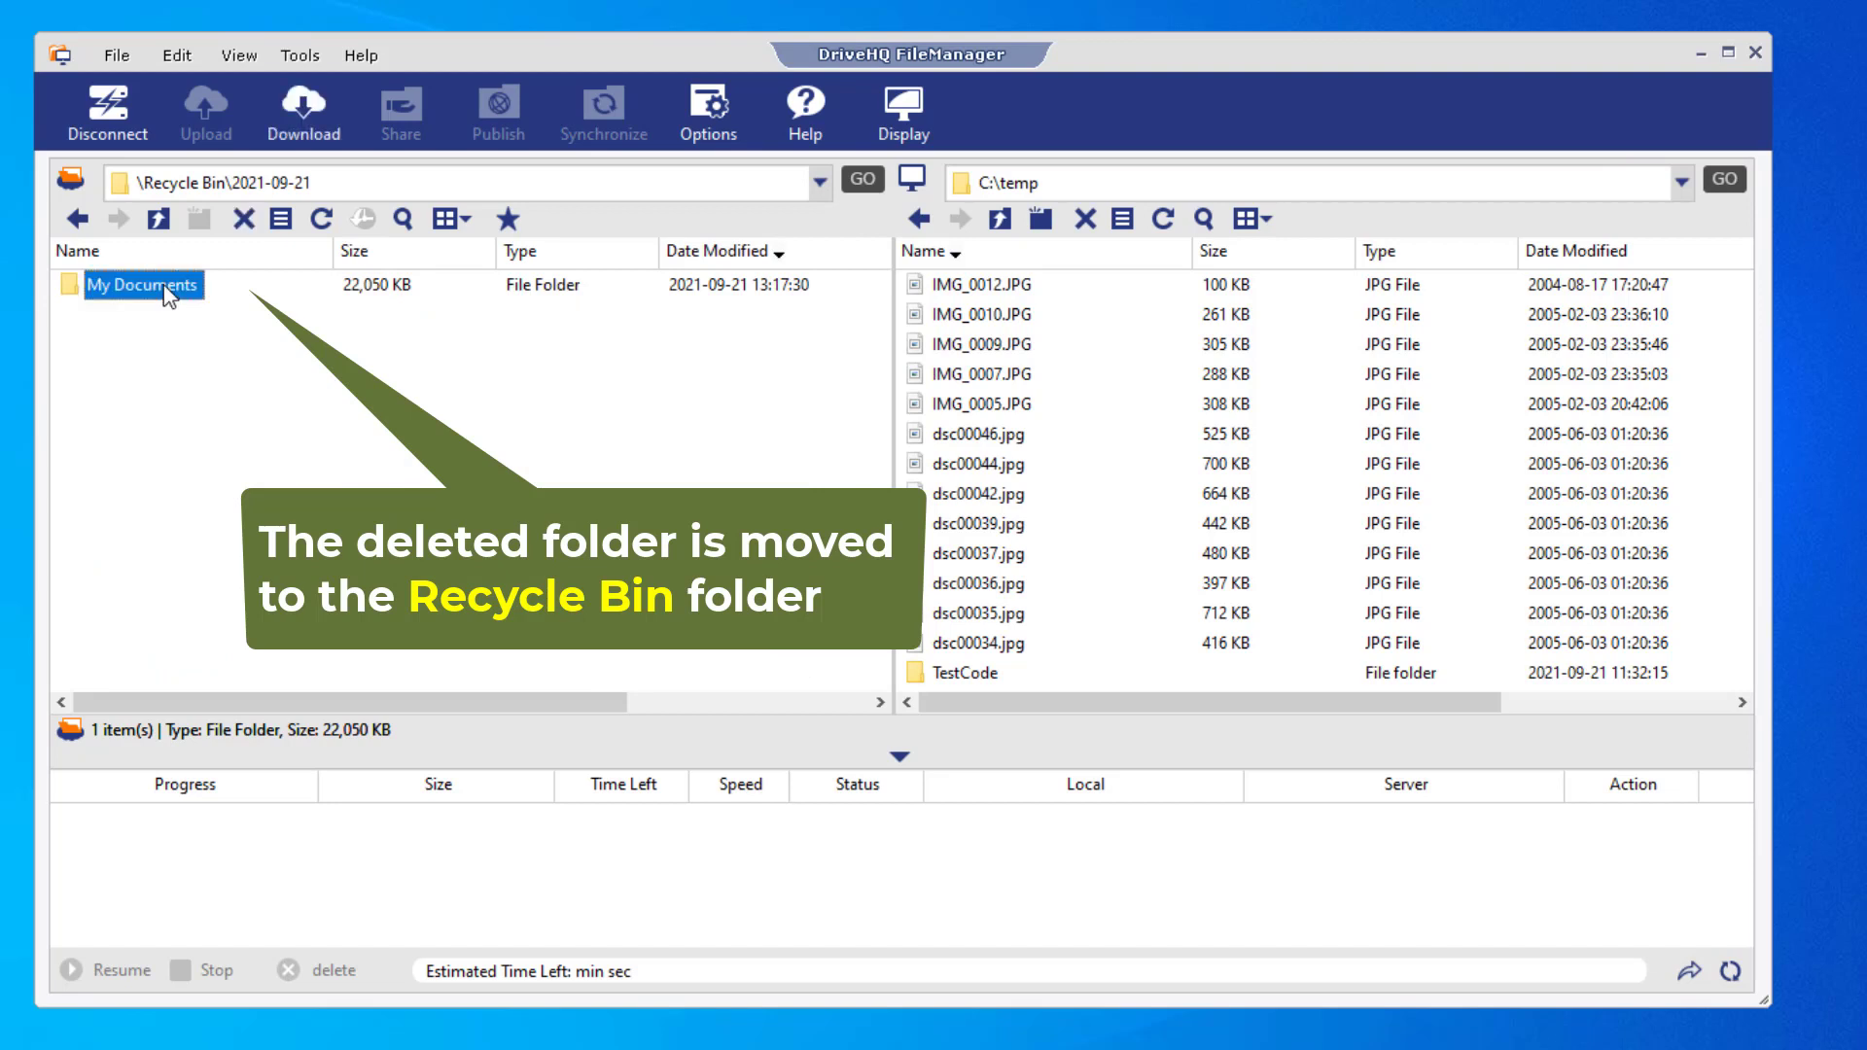
pyautogui.click(208, 286)
pyautogui.rightClick(211, 289)
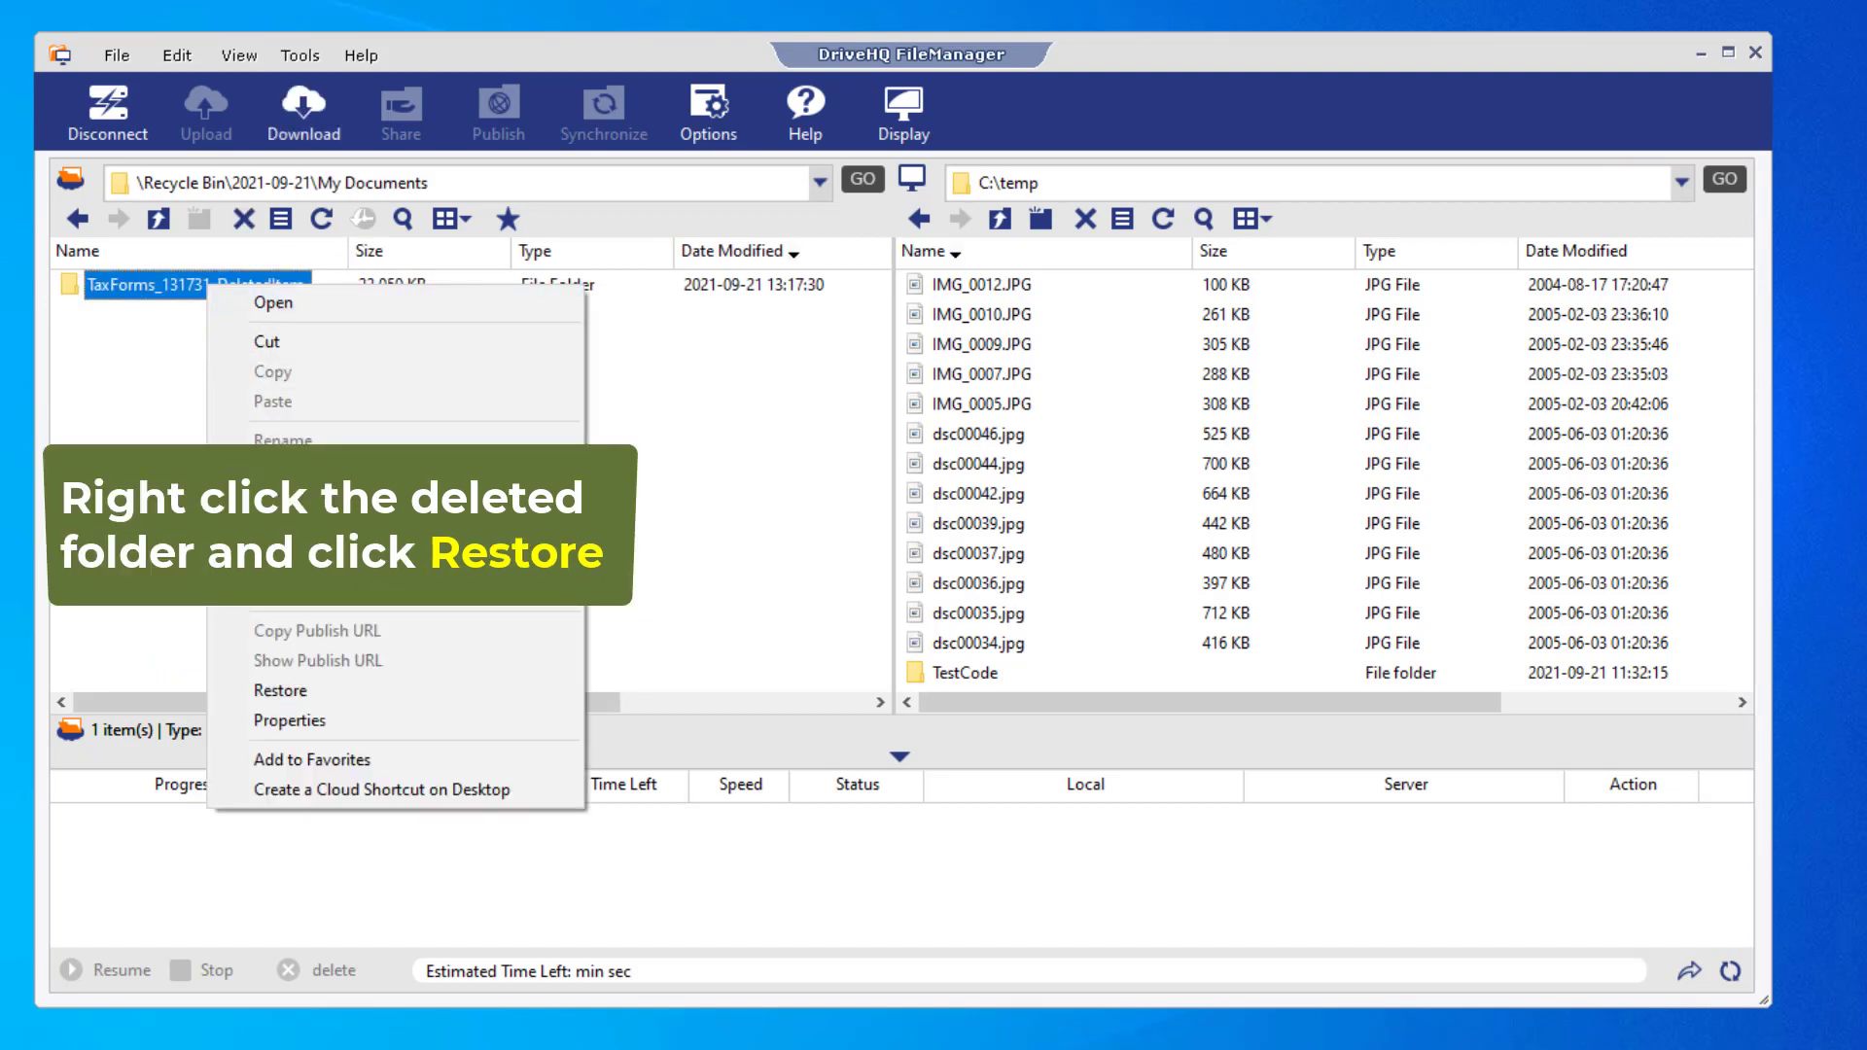
pyautogui.click(288, 688)
pyautogui.click(815, 622)
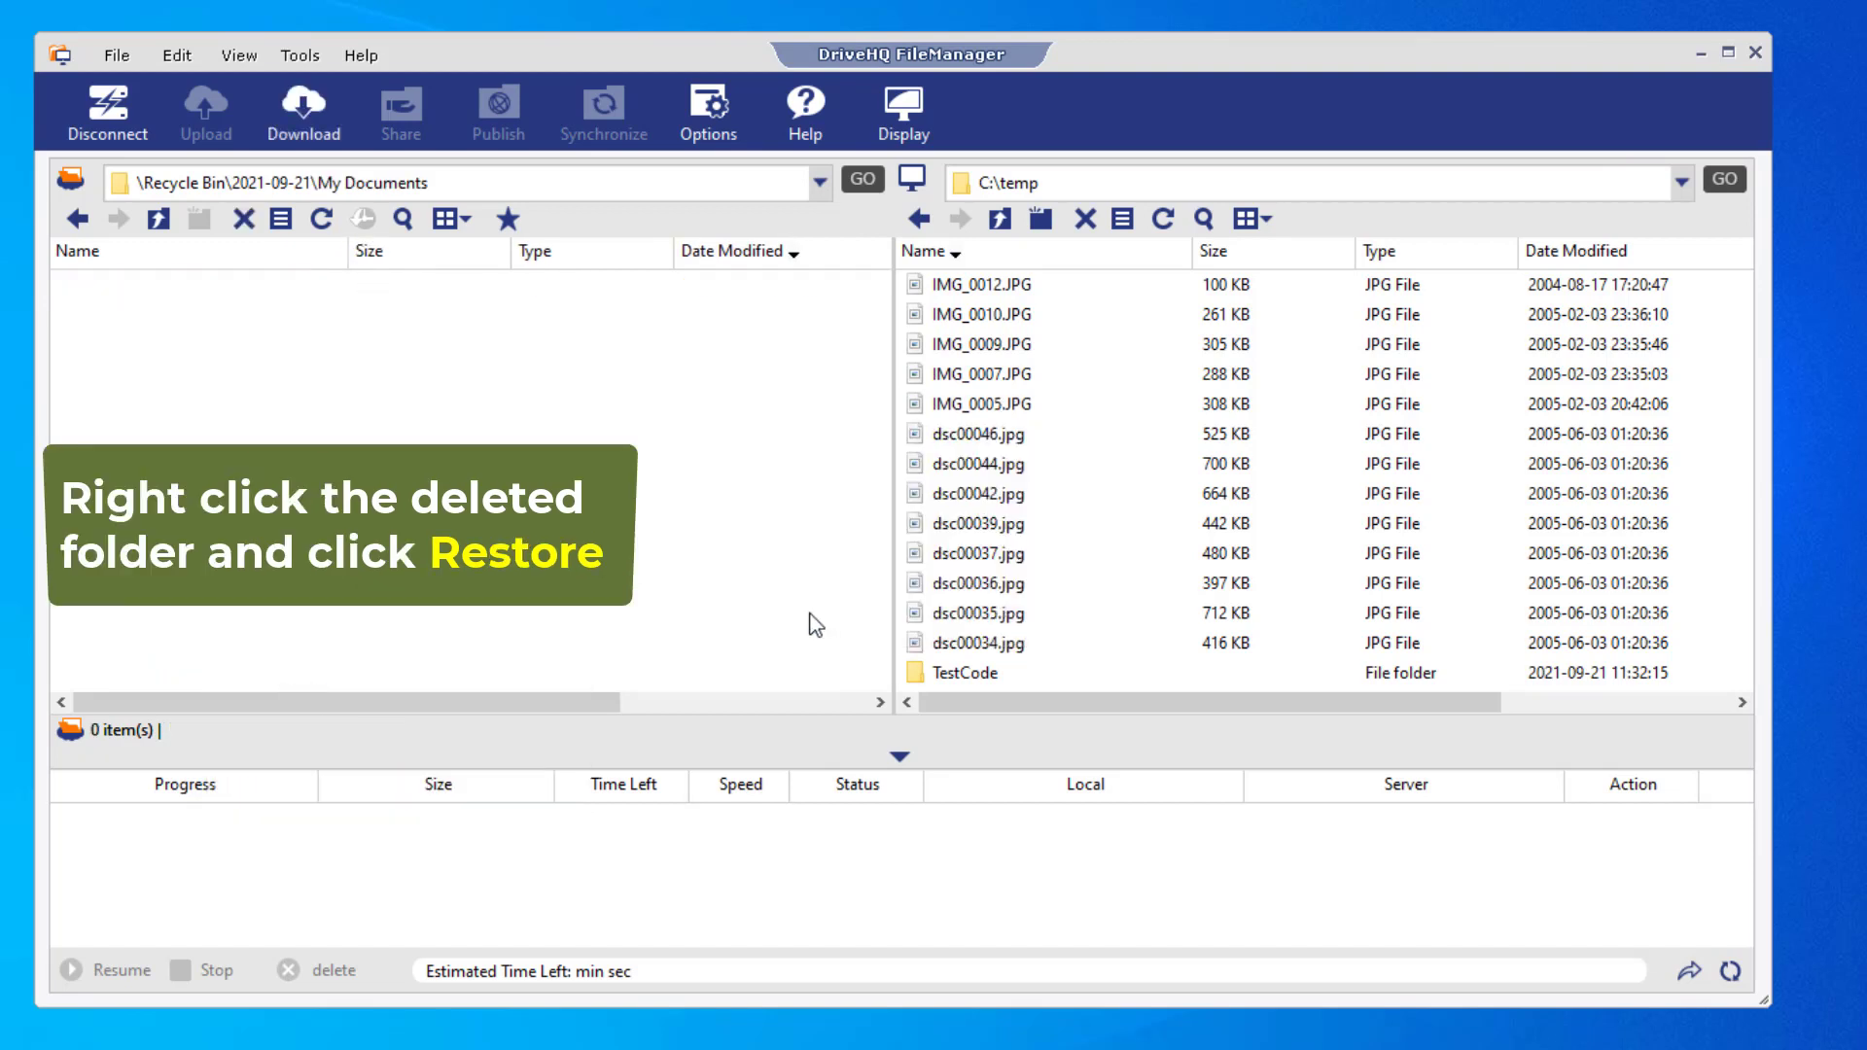
pyautogui.click(159, 219)
pyautogui.click(158, 219)
pyautogui.click(158, 219)
pyautogui.doubleClick(127, 314)
pyautogui.click(136, 297)
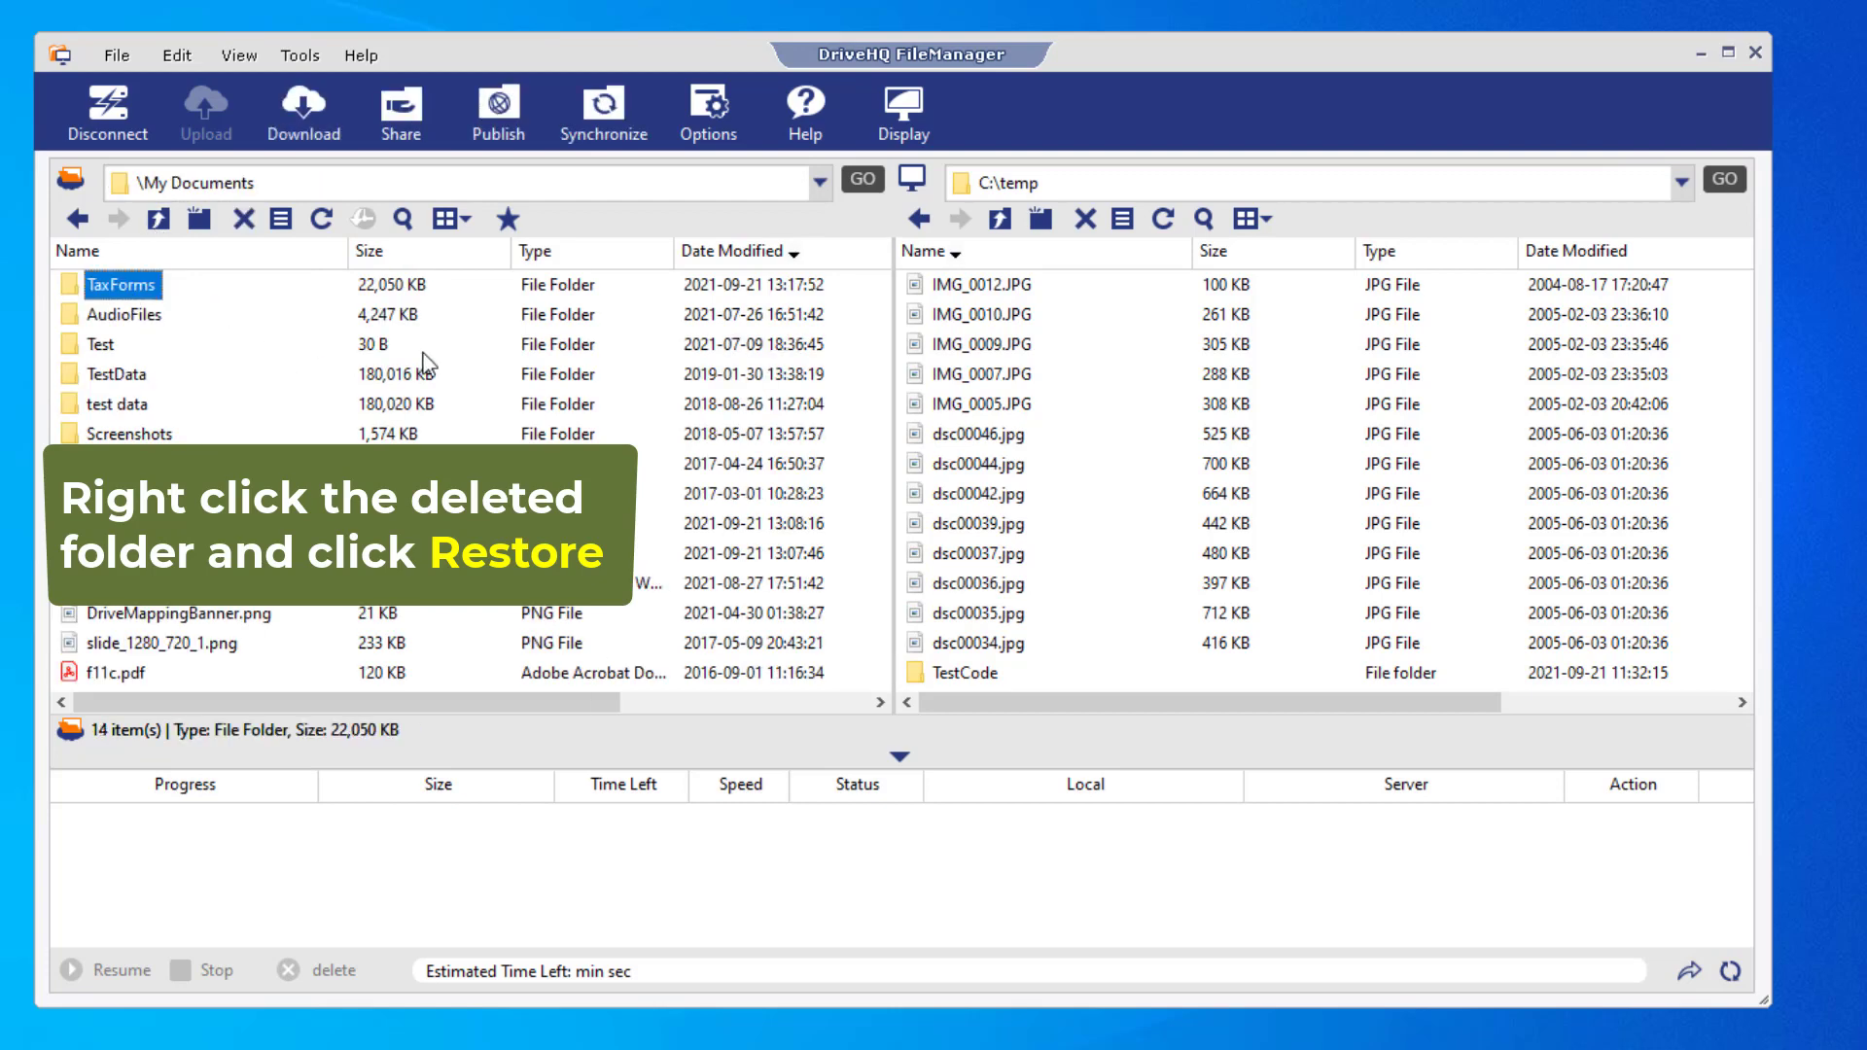
# - Roll VersionTest.txt back to version 5 from its version history
pyautogui.click(140, 555)
pyautogui.rightClick(121, 553)
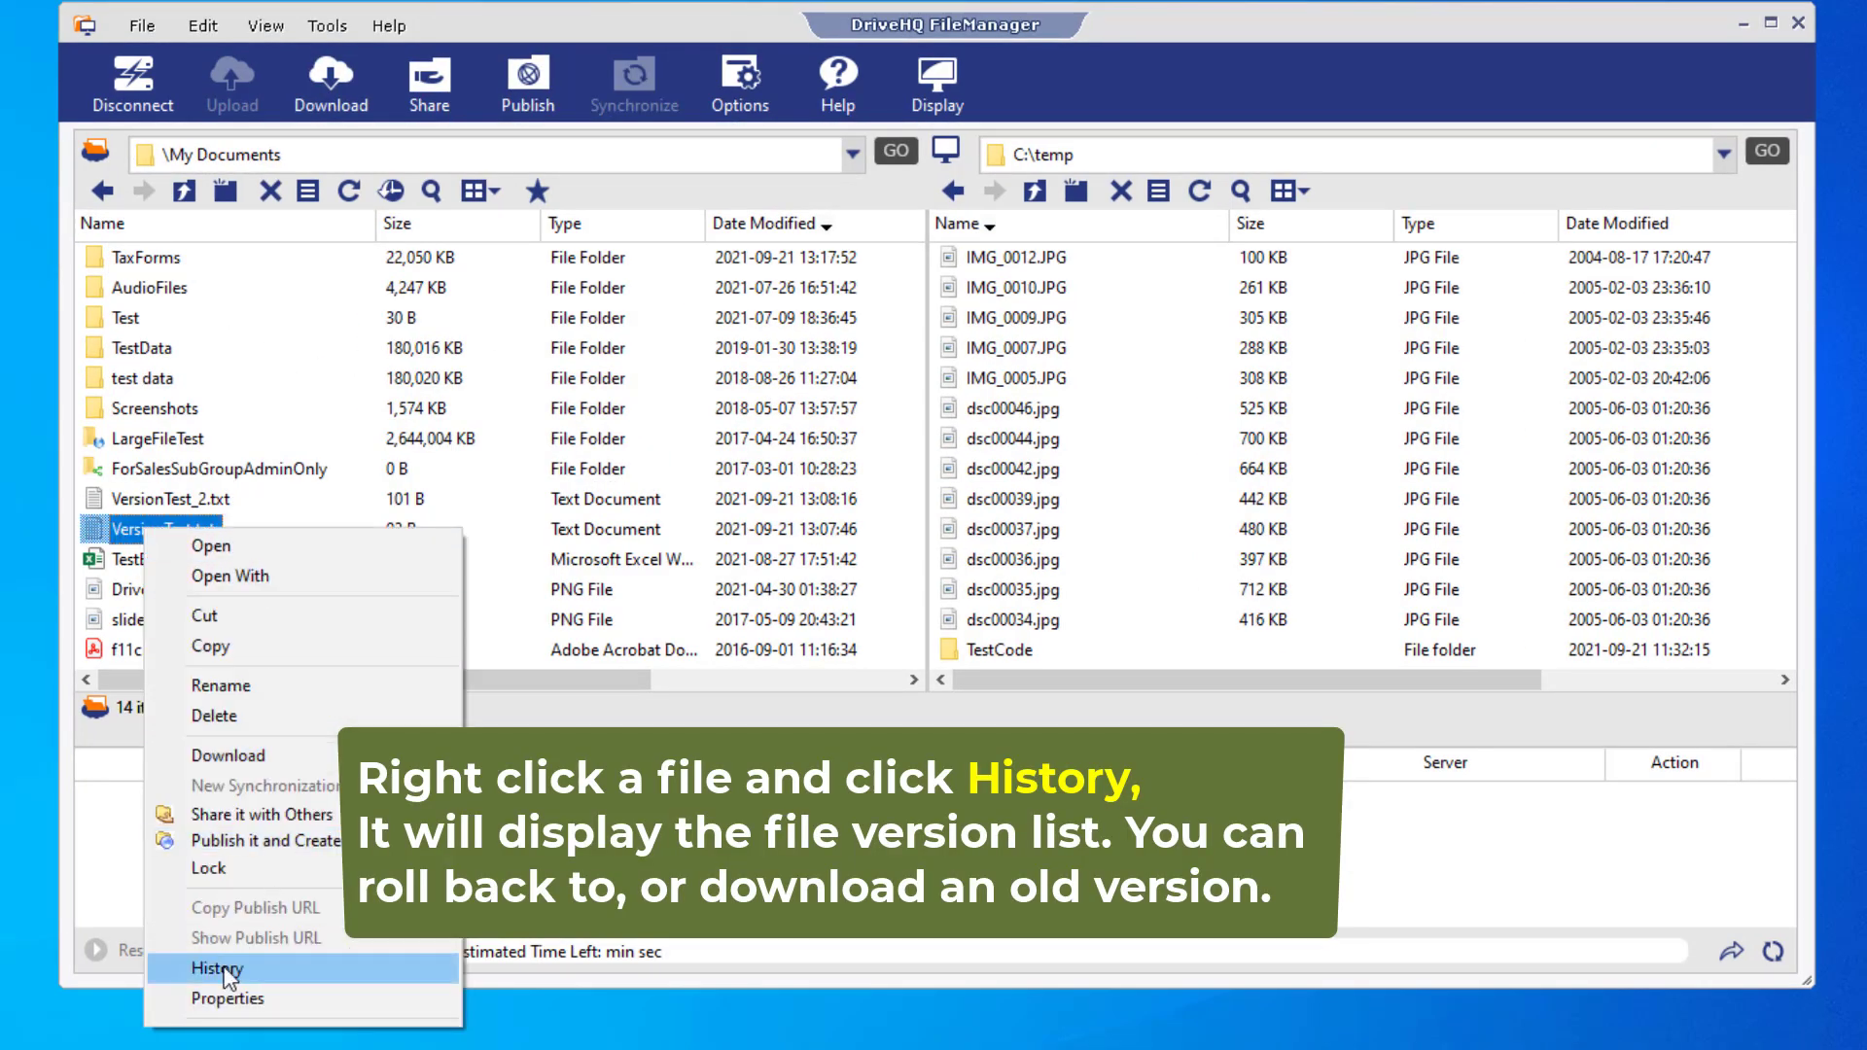
pyautogui.click(217, 968)
pyautogui.scroll(1, 1206, 564)
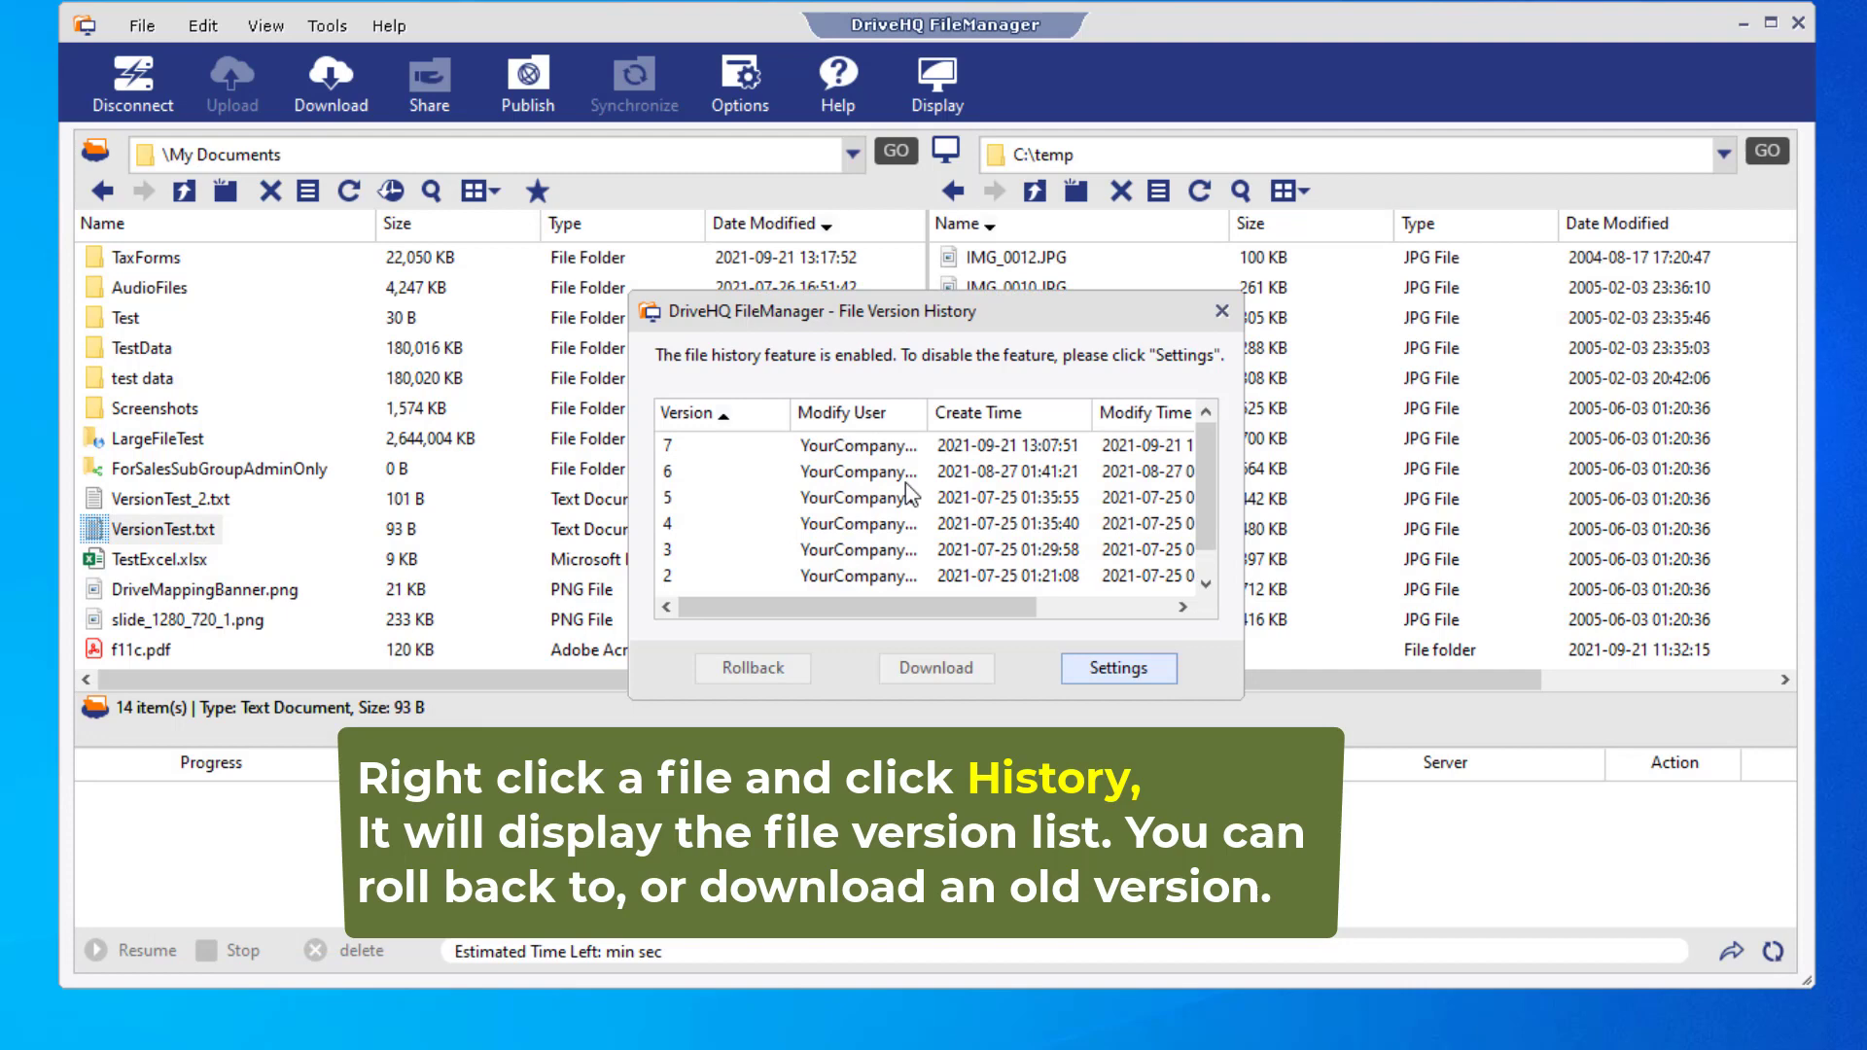
pyautogui.click(856, 498)
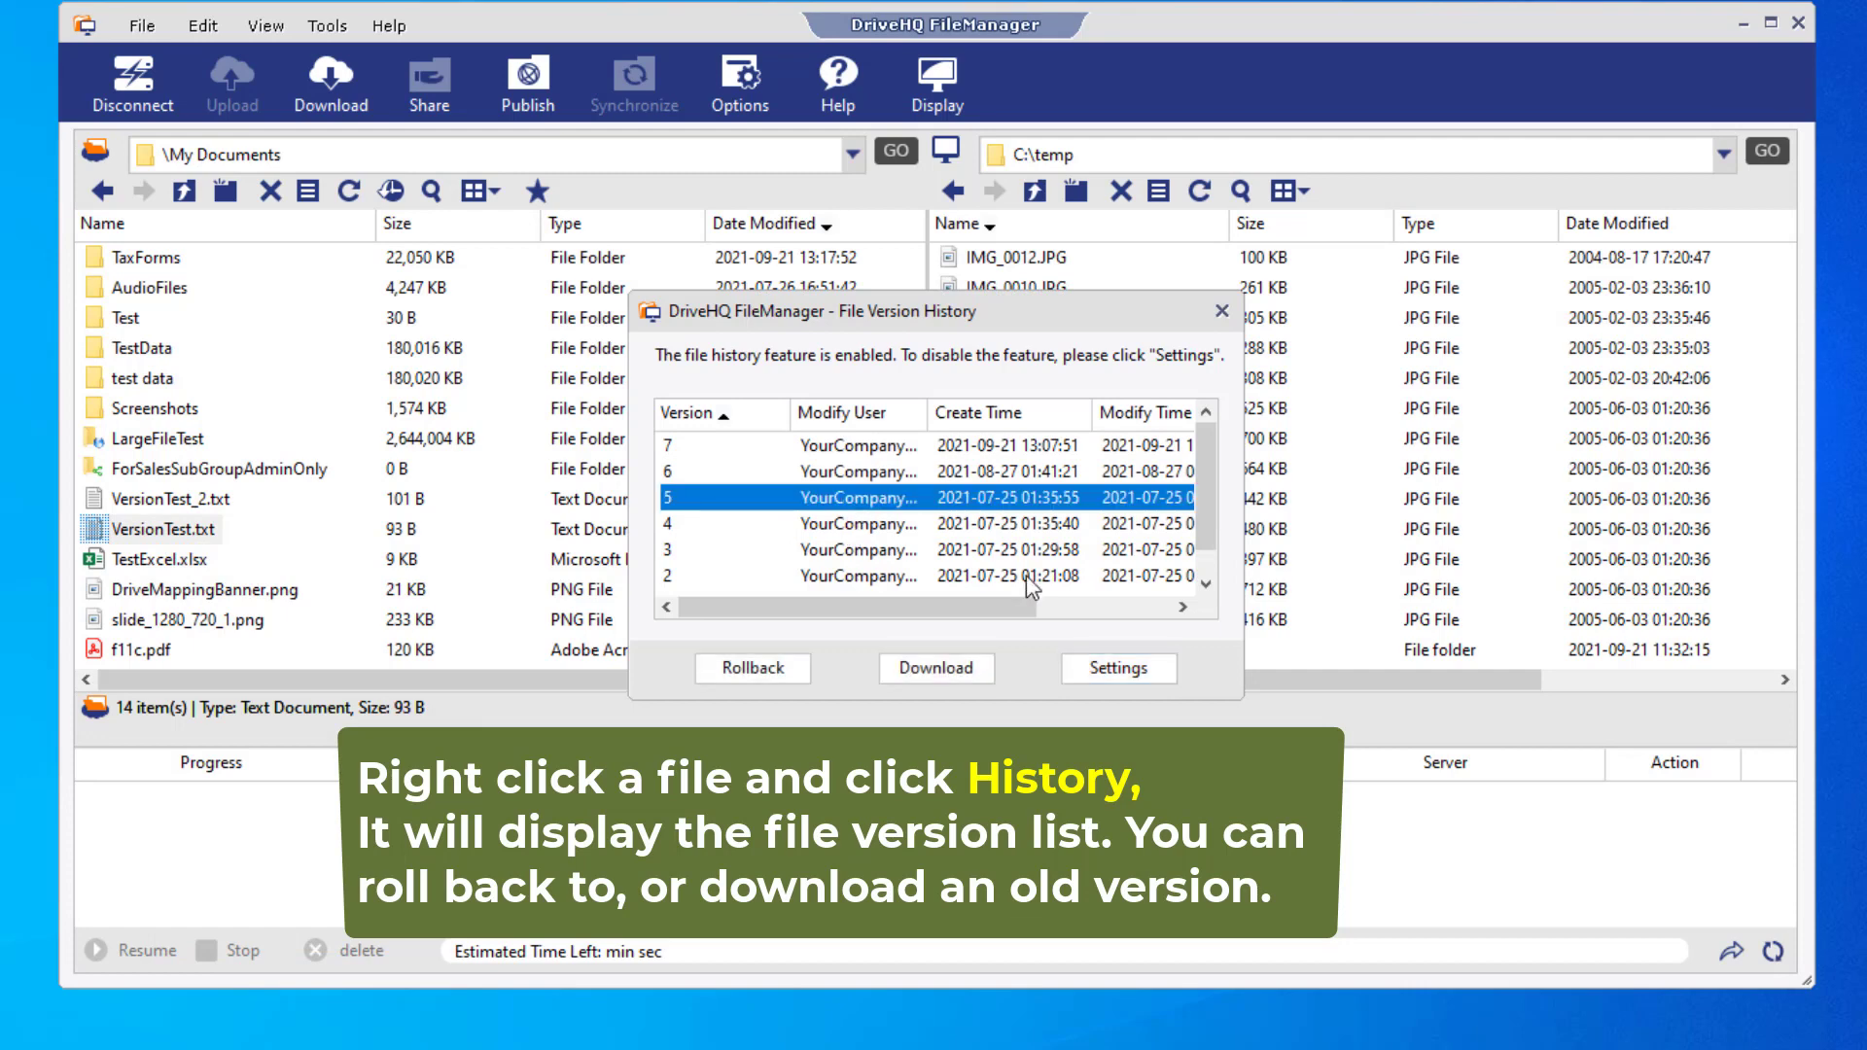
pyautogui.click(752, 668)
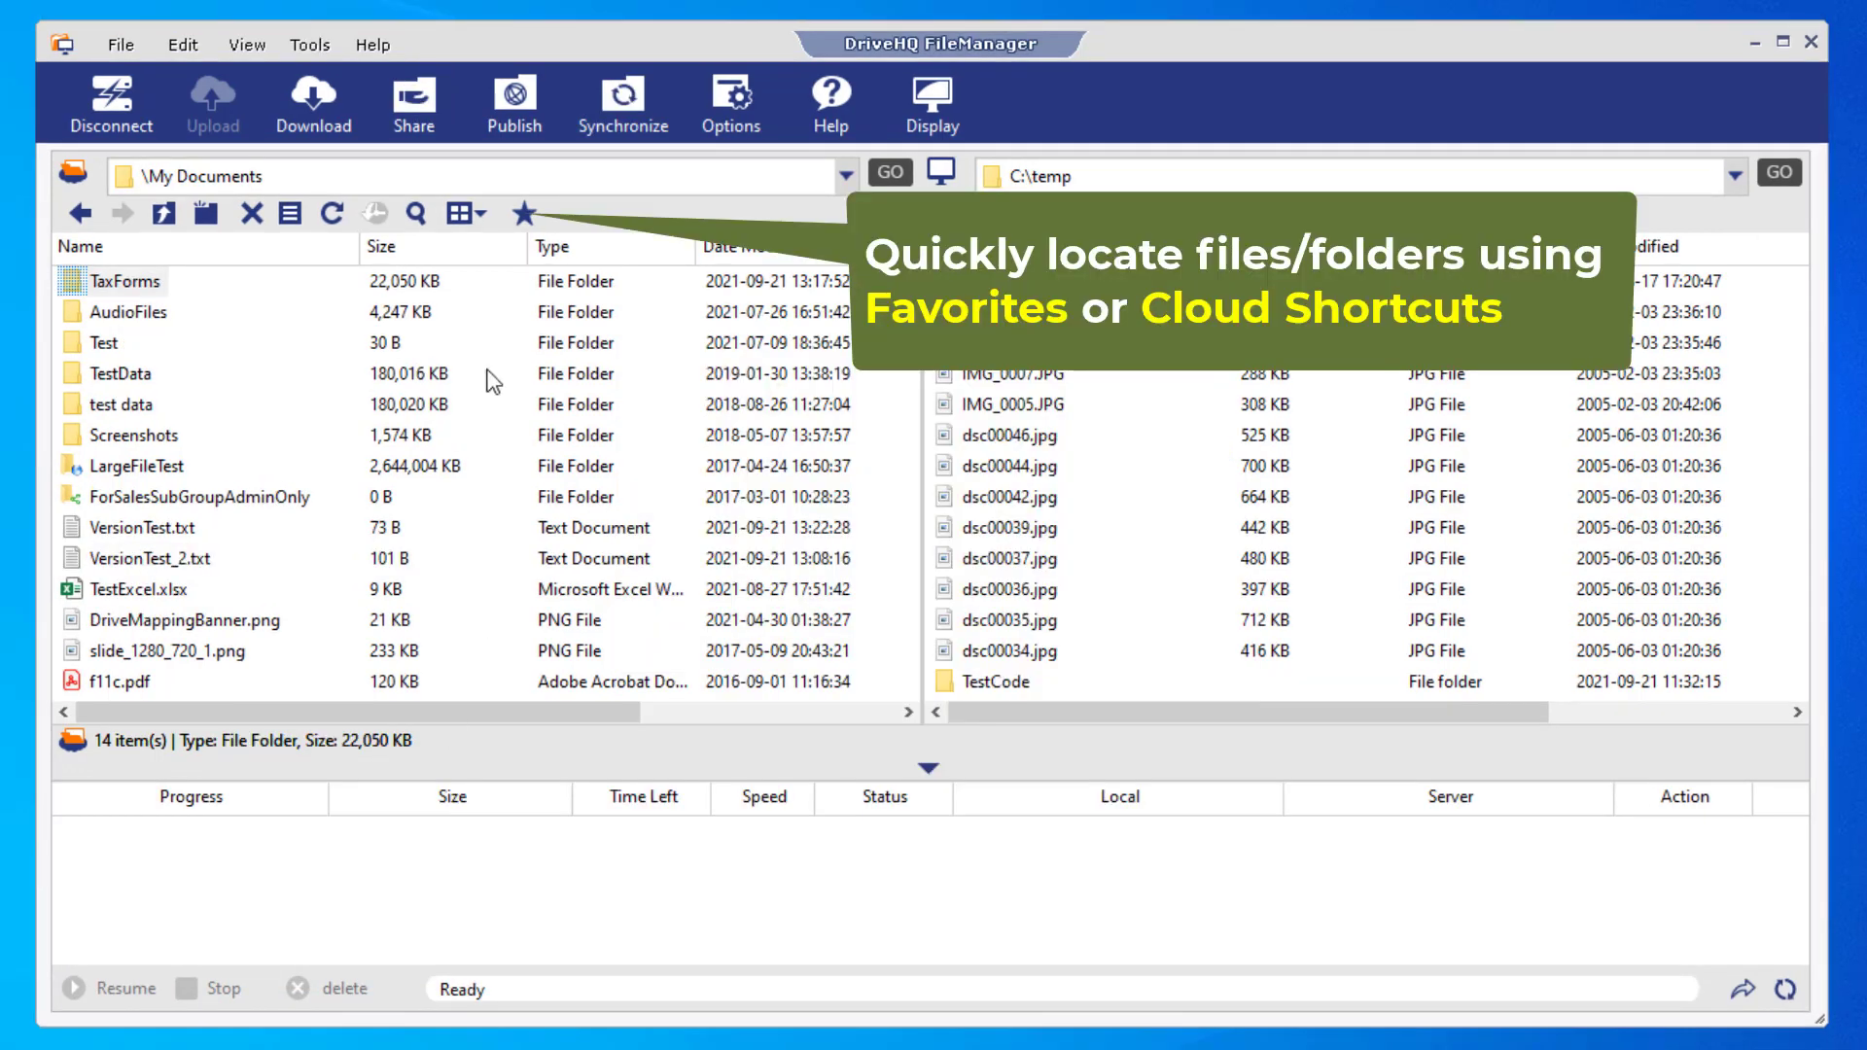
# - Add the TaxForms folder to Favorites
pyautogui.click(534, 214)
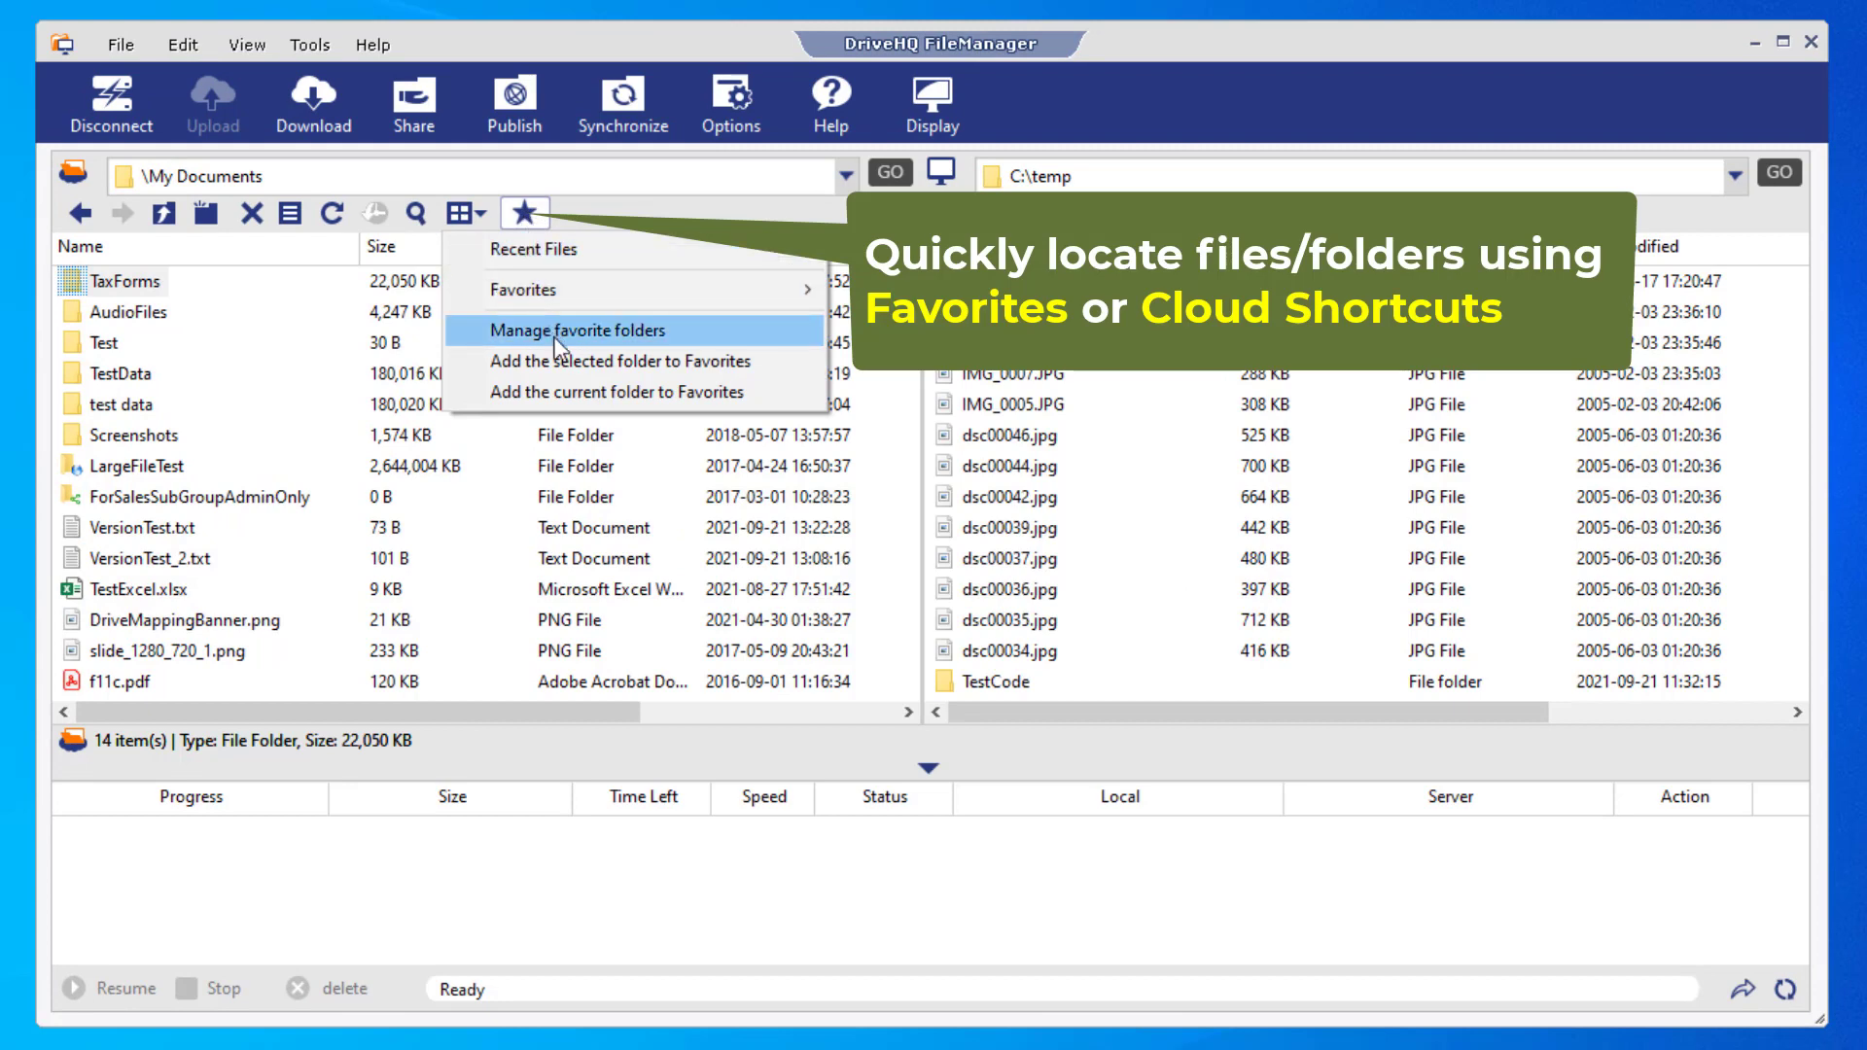
pyautogui.click(617, 359)
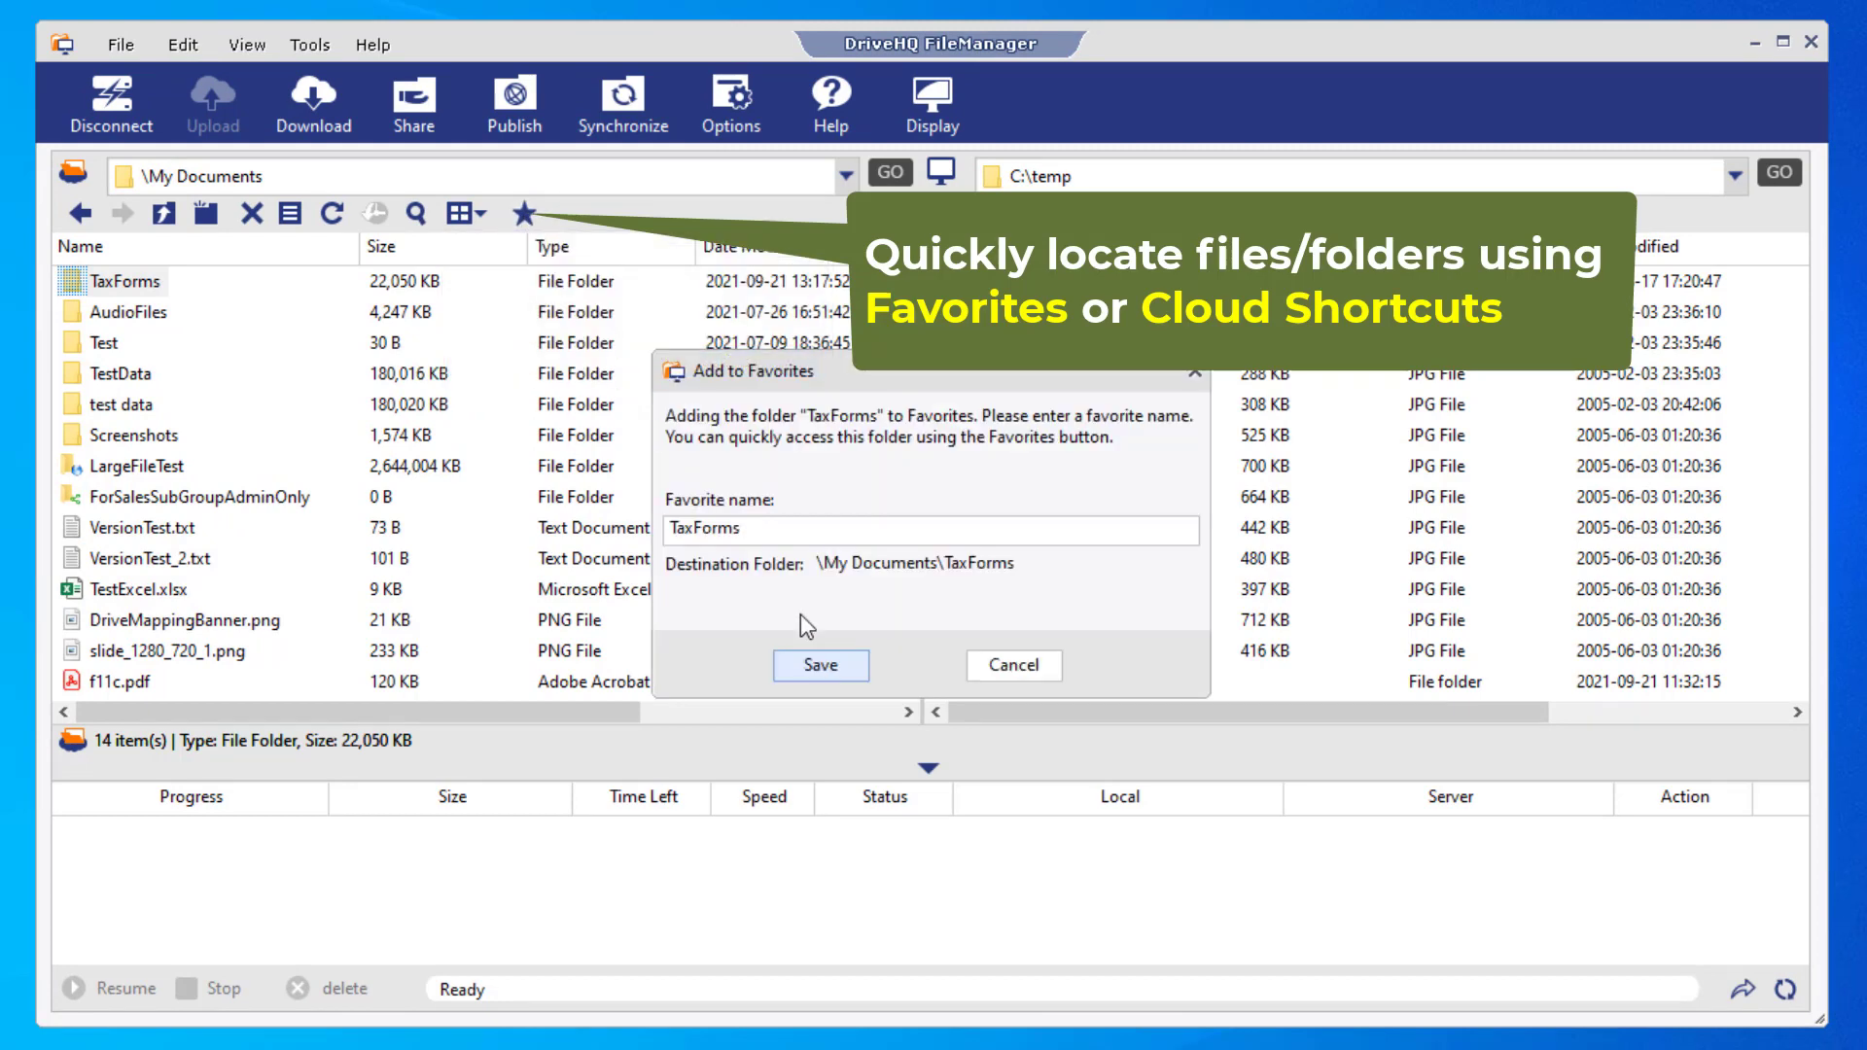
pyautogui.click(820, 666)
pyautogui.click(884, 622)
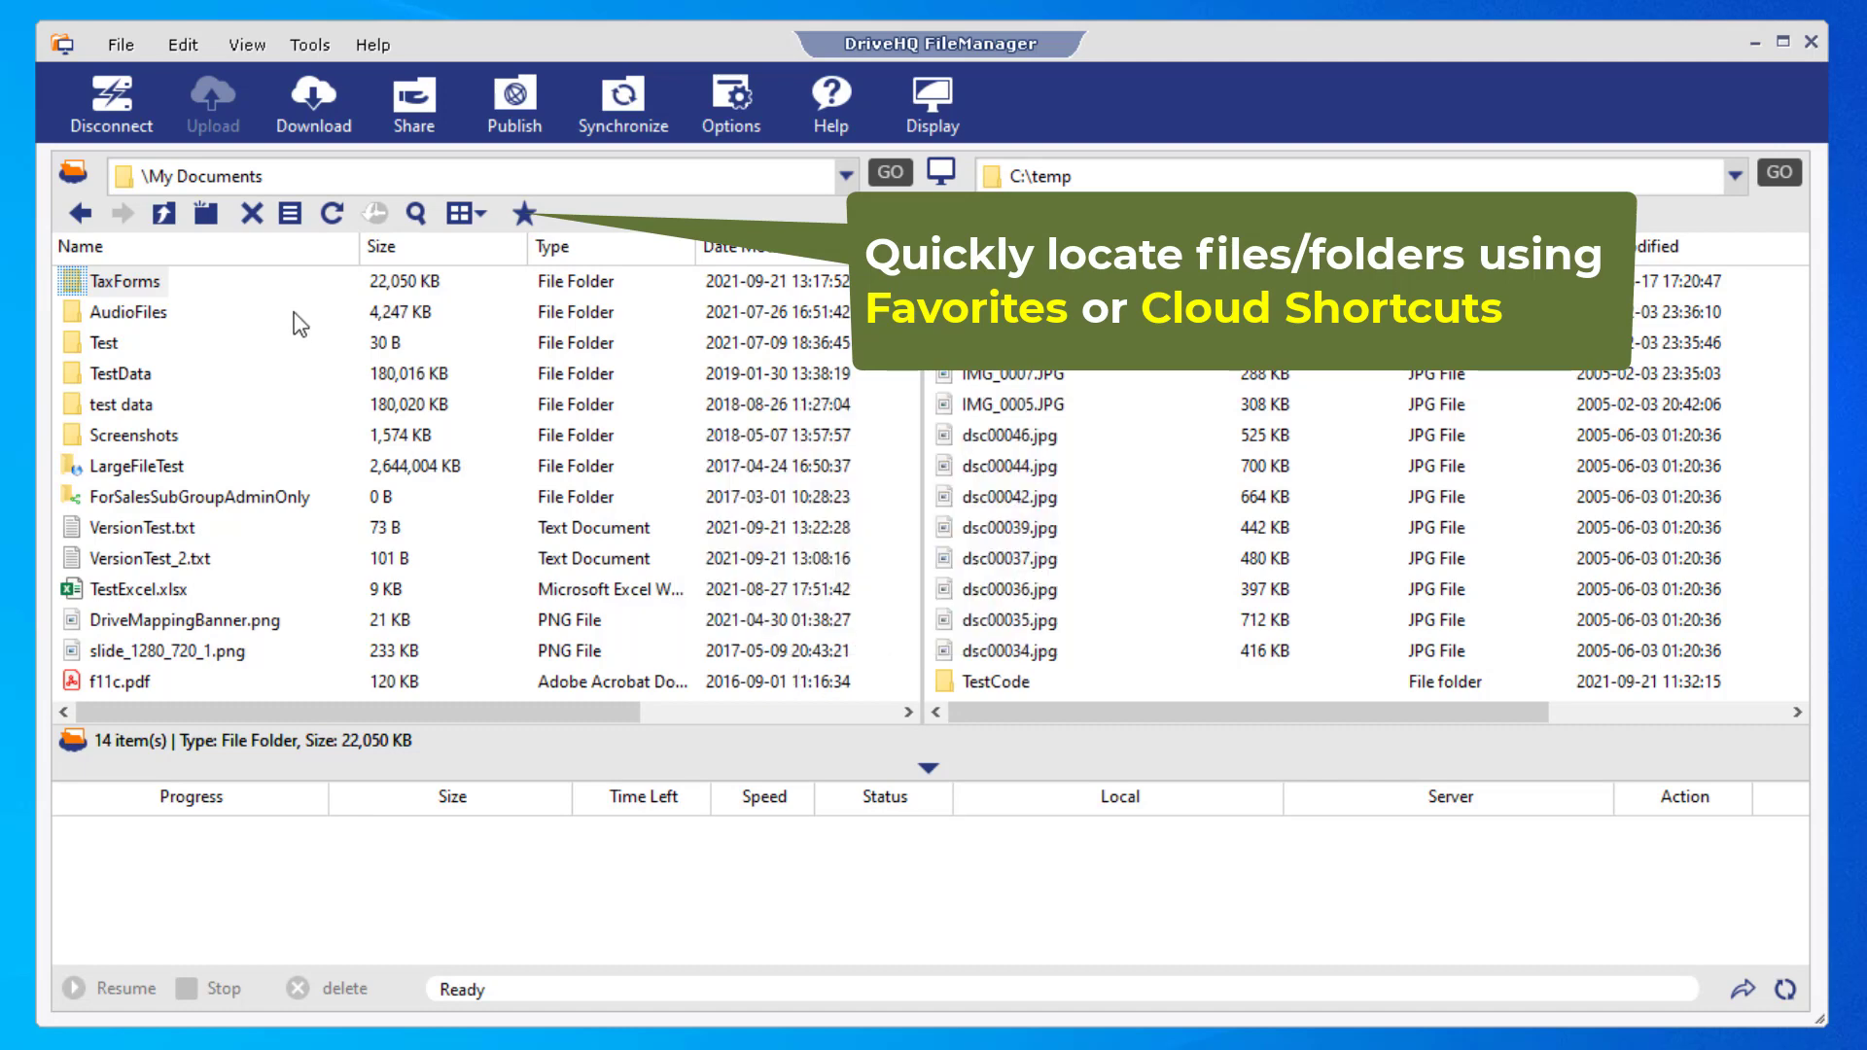
# - Add the shared \\SalesSubgroup\SalesDocs folder to Favorites
pyautogui.click(163, 213)
pyautogui.click(163, 213)
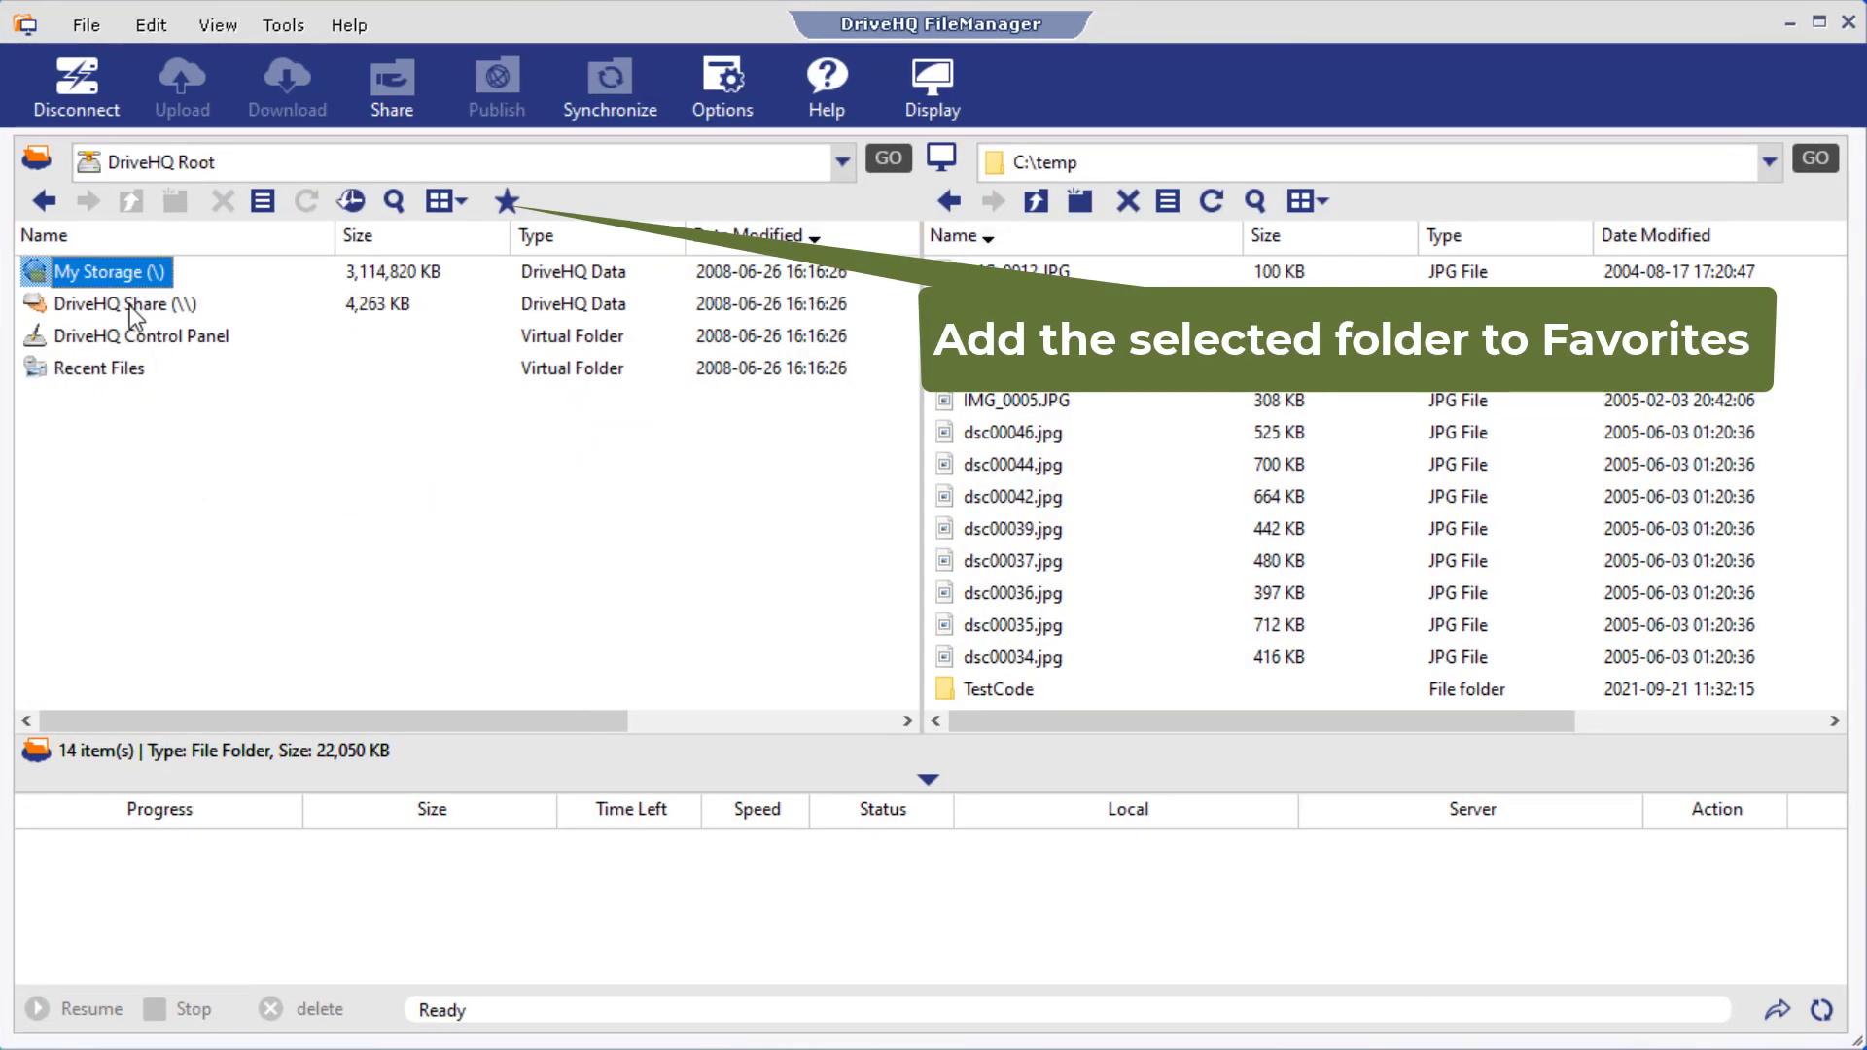
pyautogui.doubleClick(130, 306)
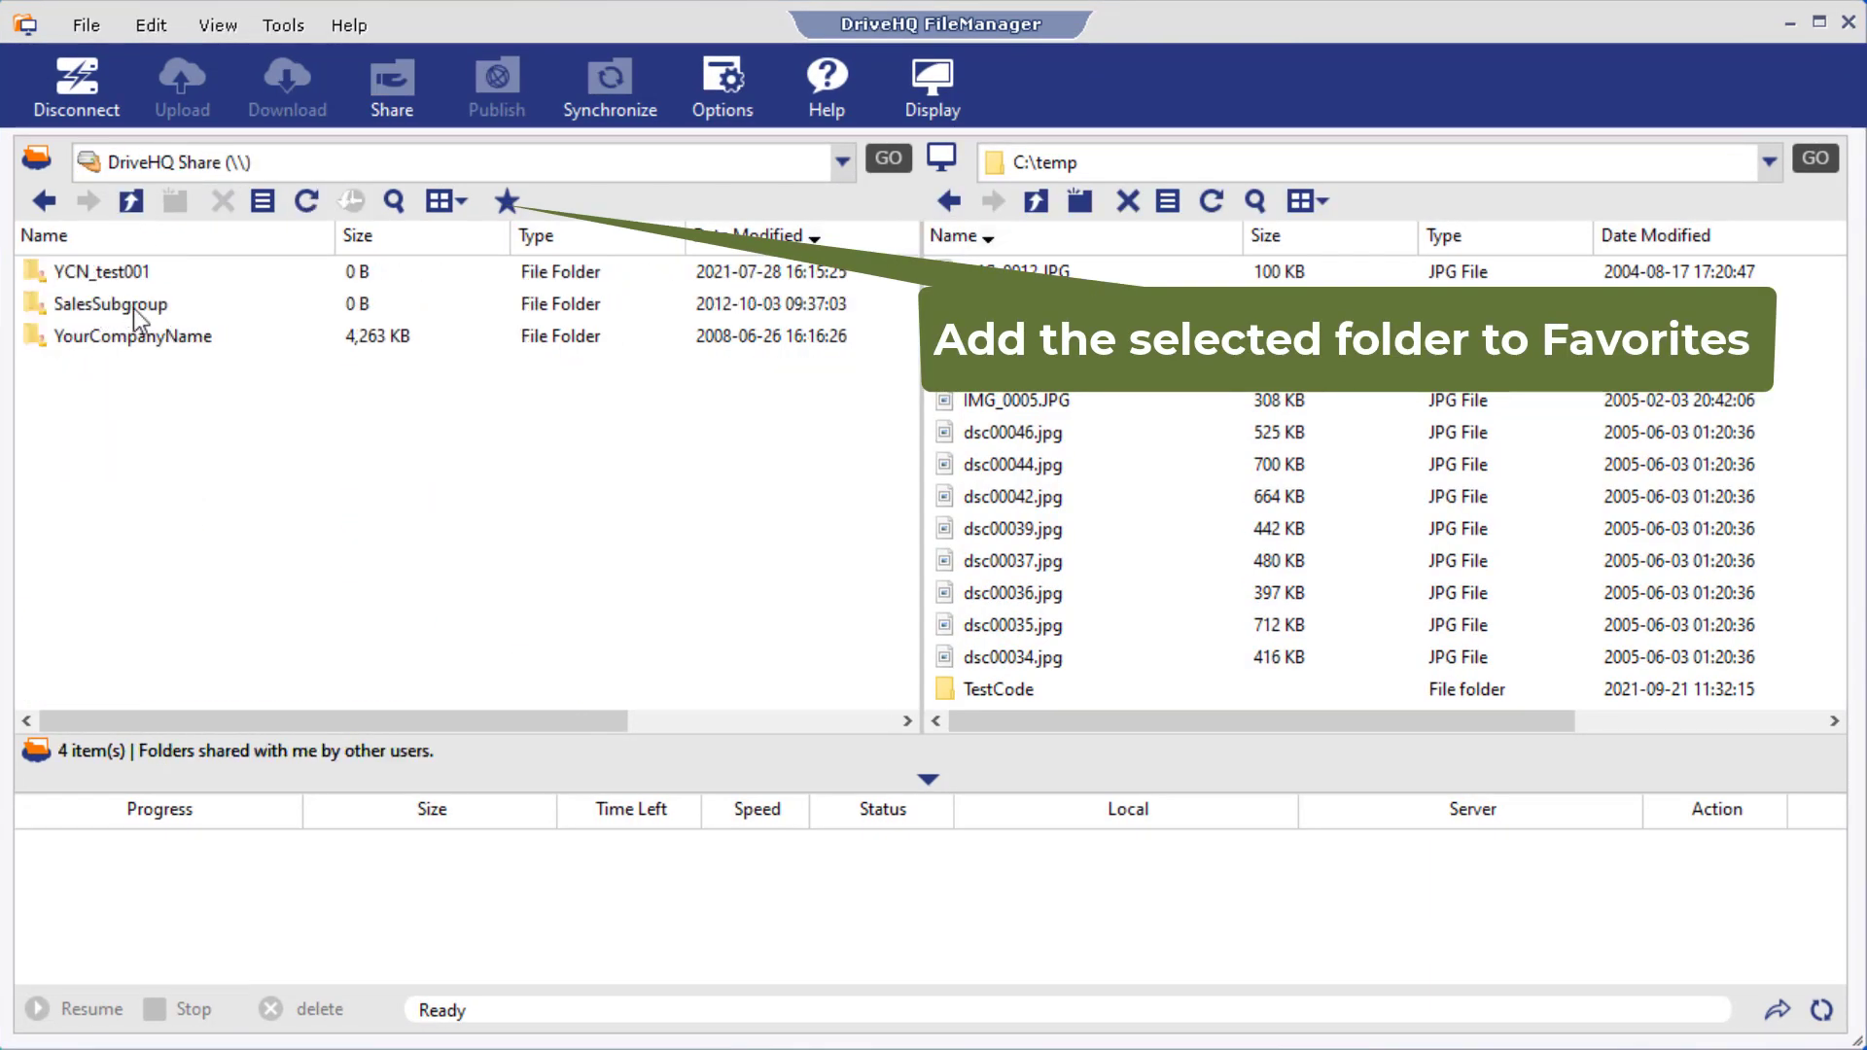
pyautogui.doubleClick(103, 307)
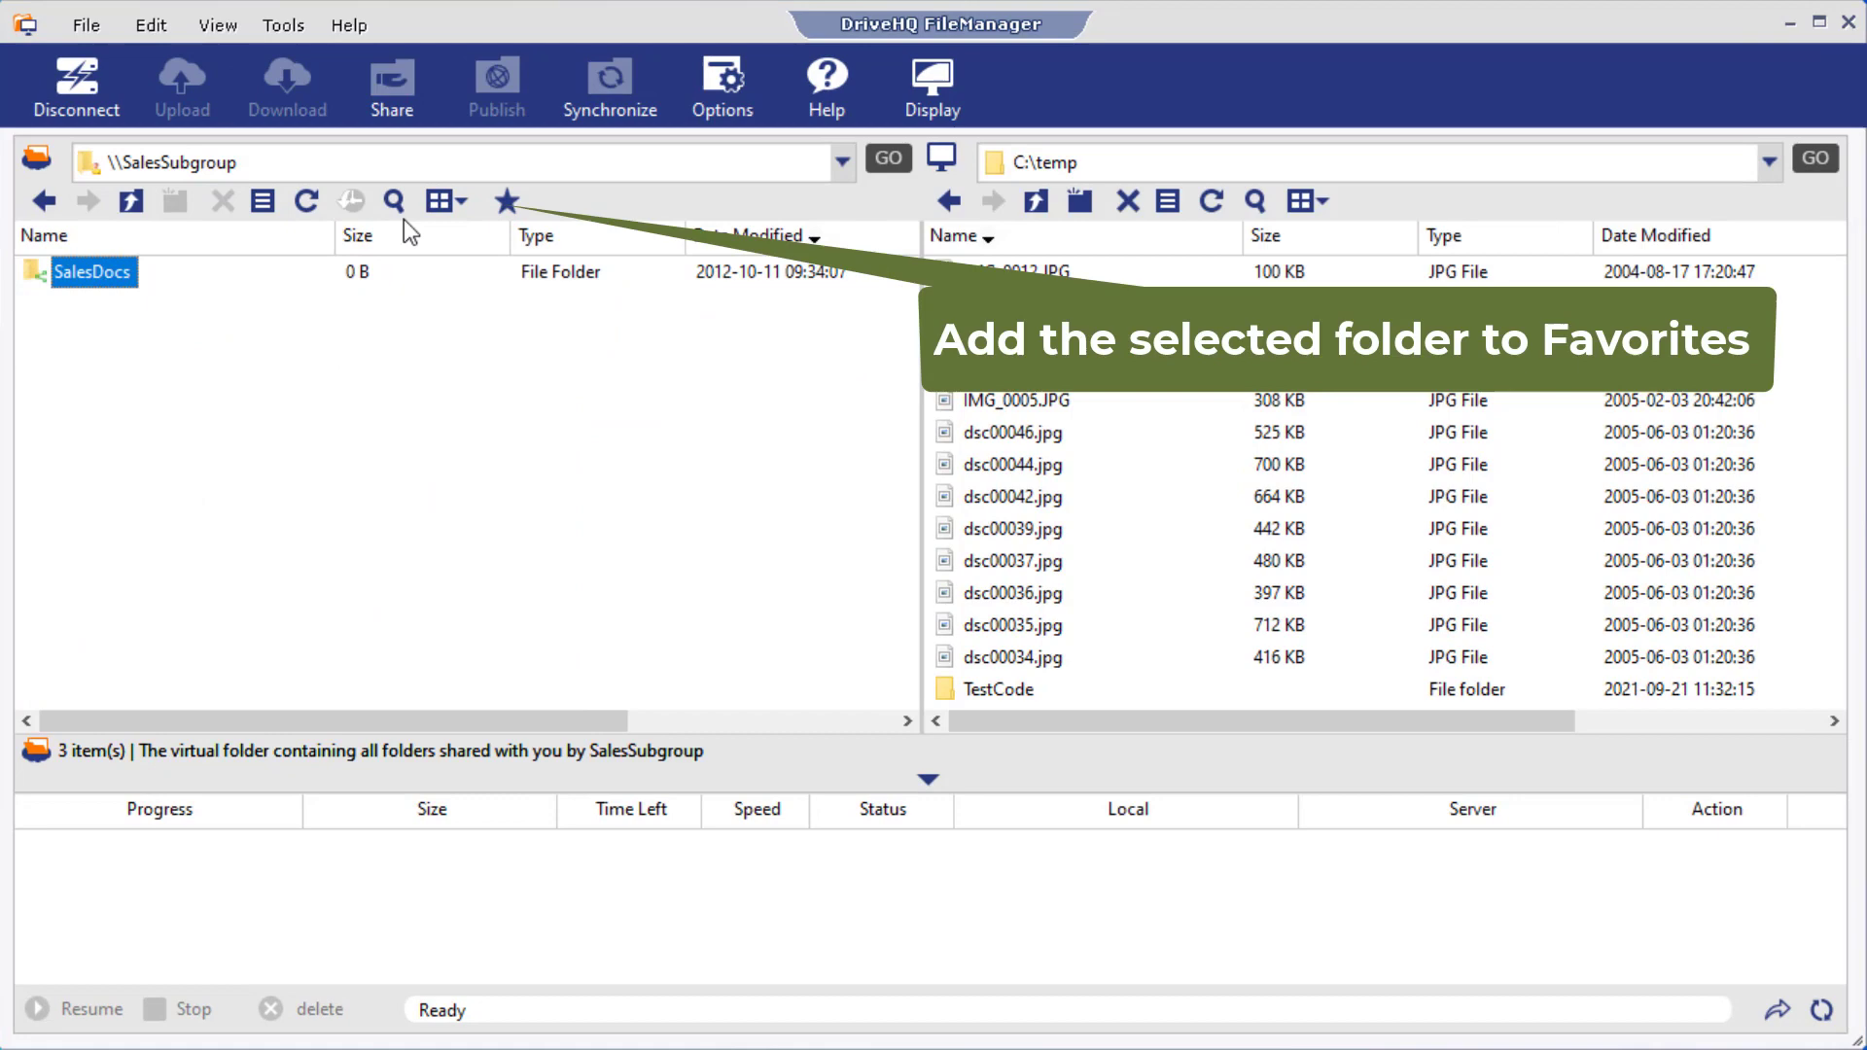
pyautogui.click(507, 201)
pyautogui.click(576, 356)
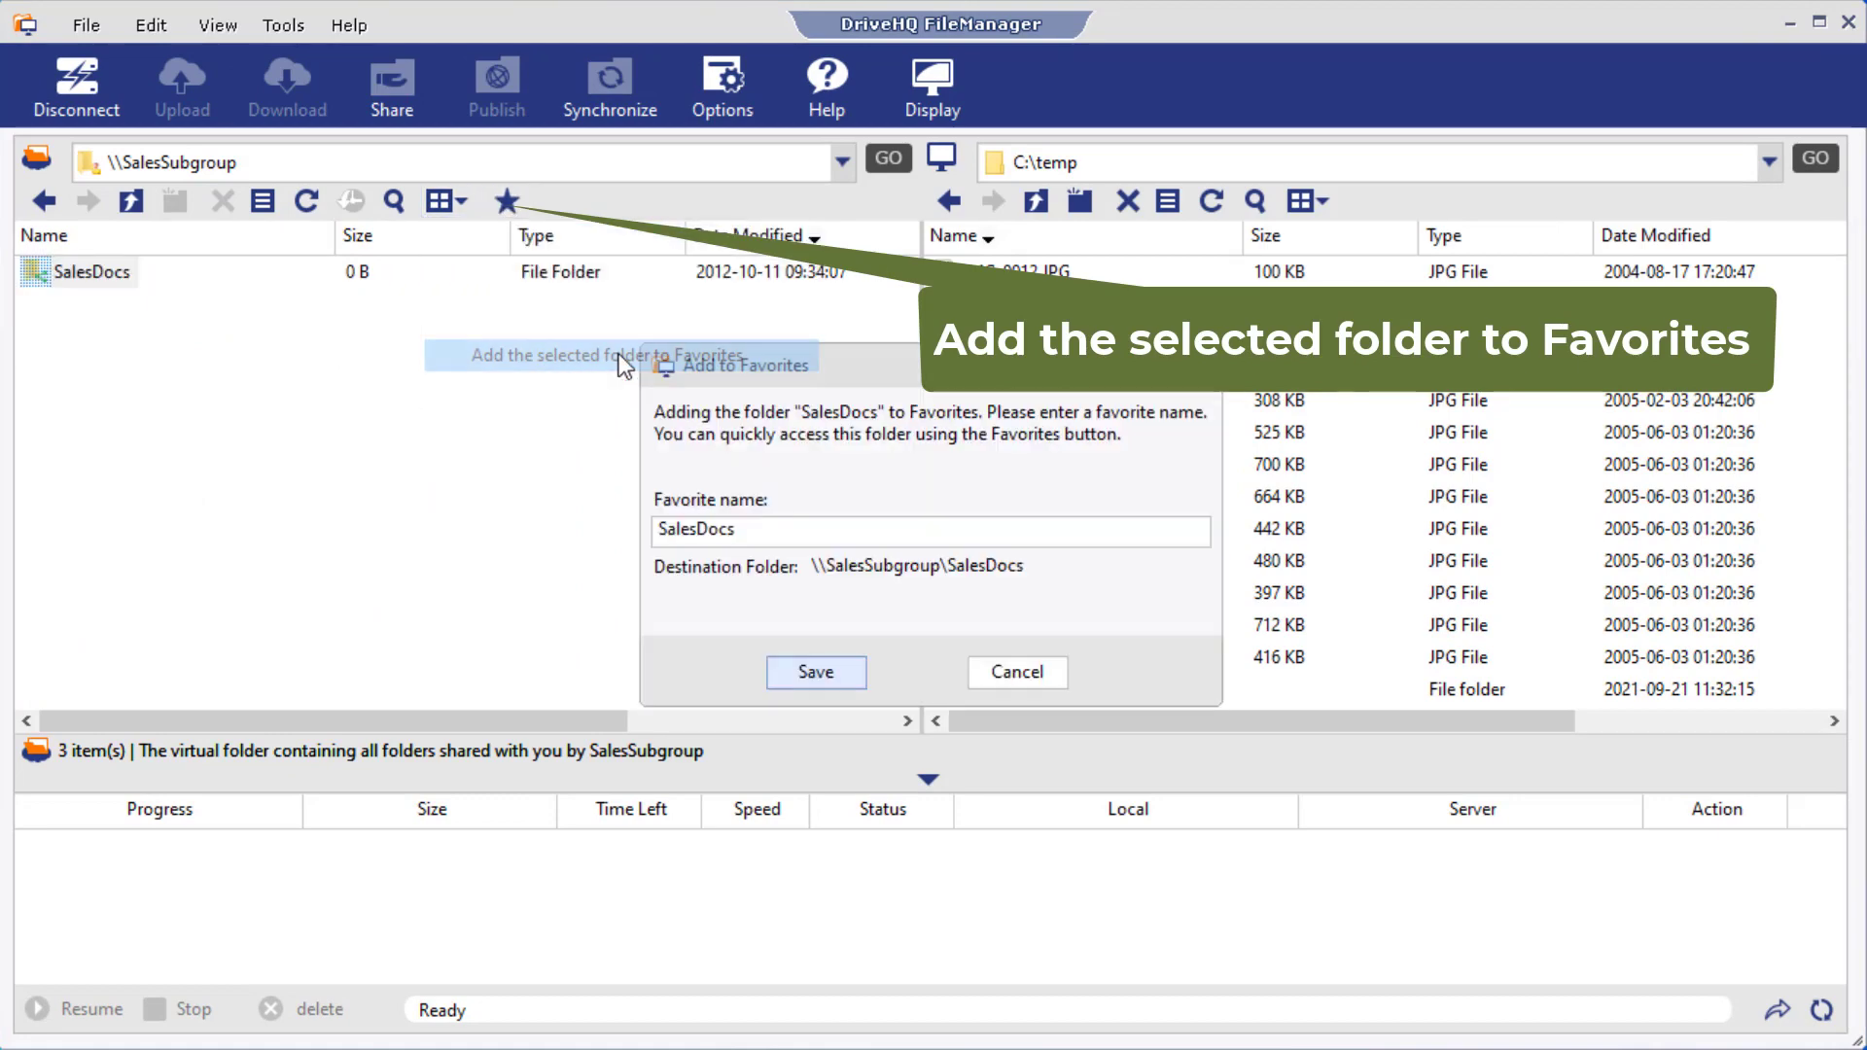
pyautogui.click(828, 679)
pyautogui.click(923, 631)
# - Jump to TaxForms, then to SalesDocs, through the Favorites list
pyautogui.click(507, 200)
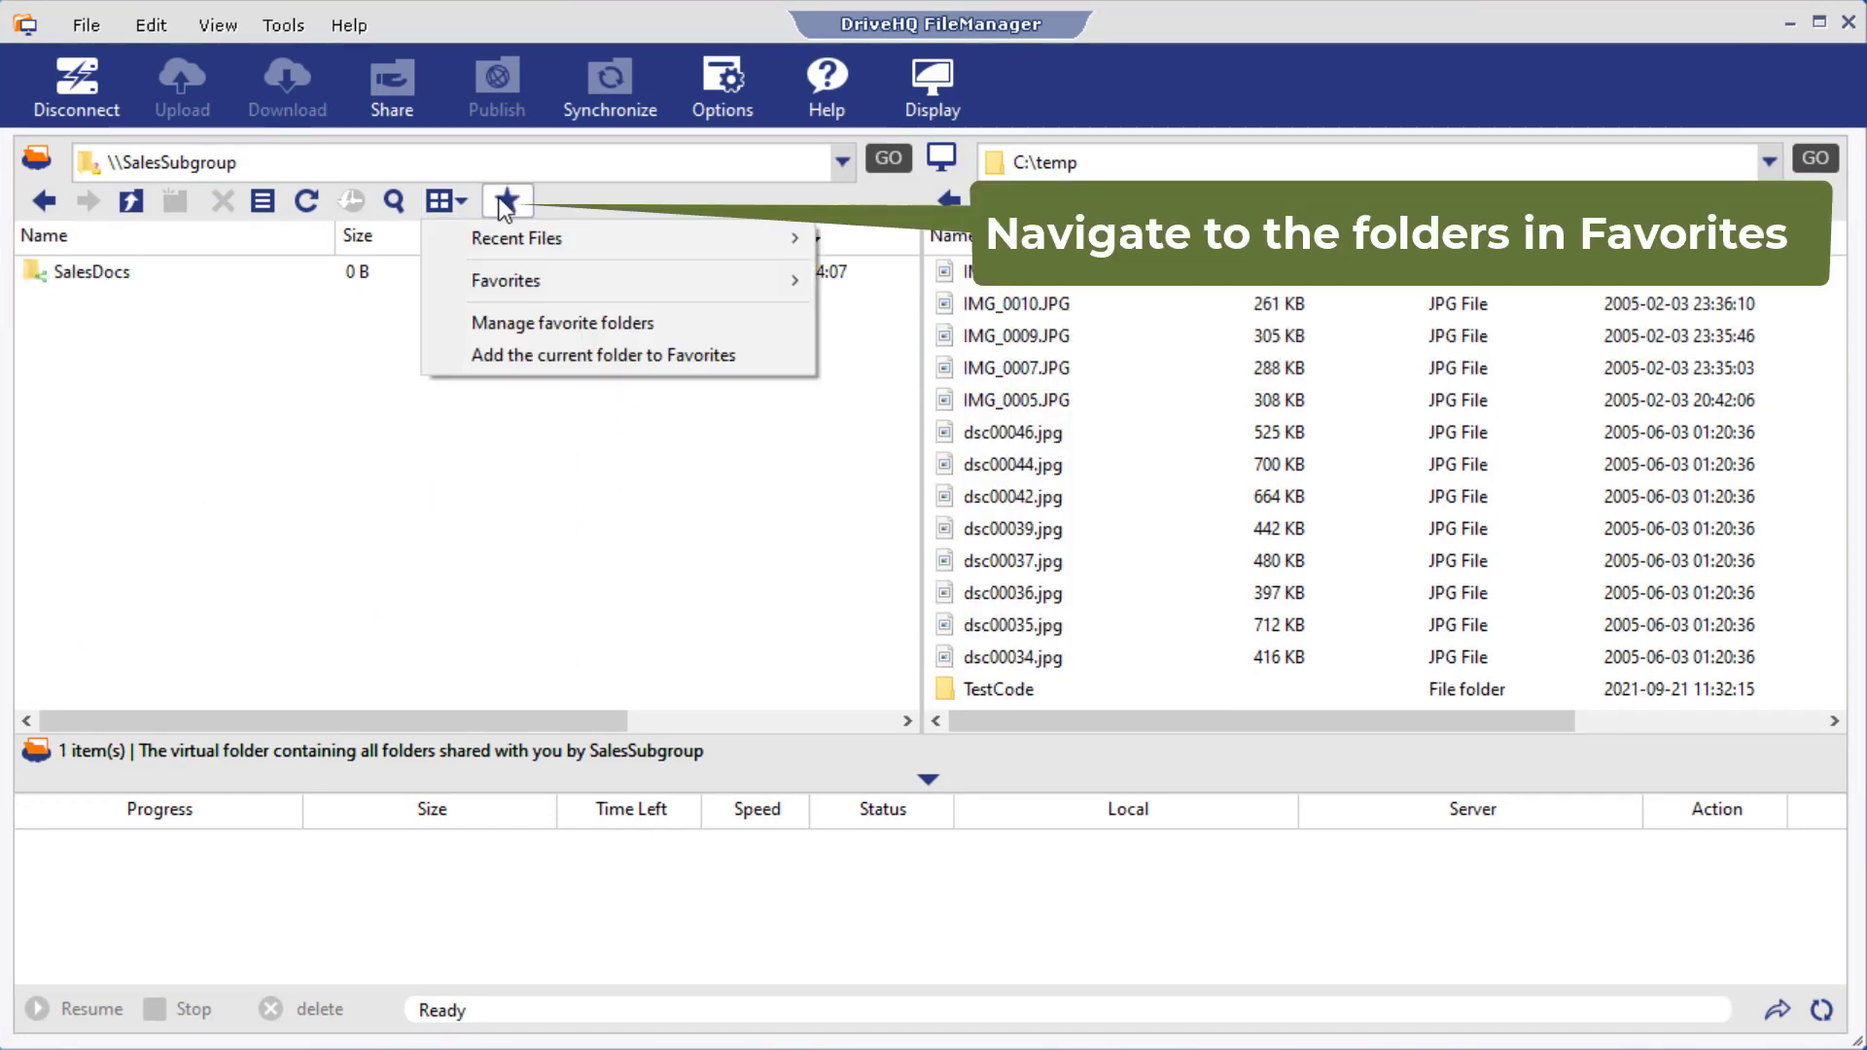
pyautogui.moveTo(515, 280)
pyautogui.click(870, 282)
pyautogui.click(507, 203)
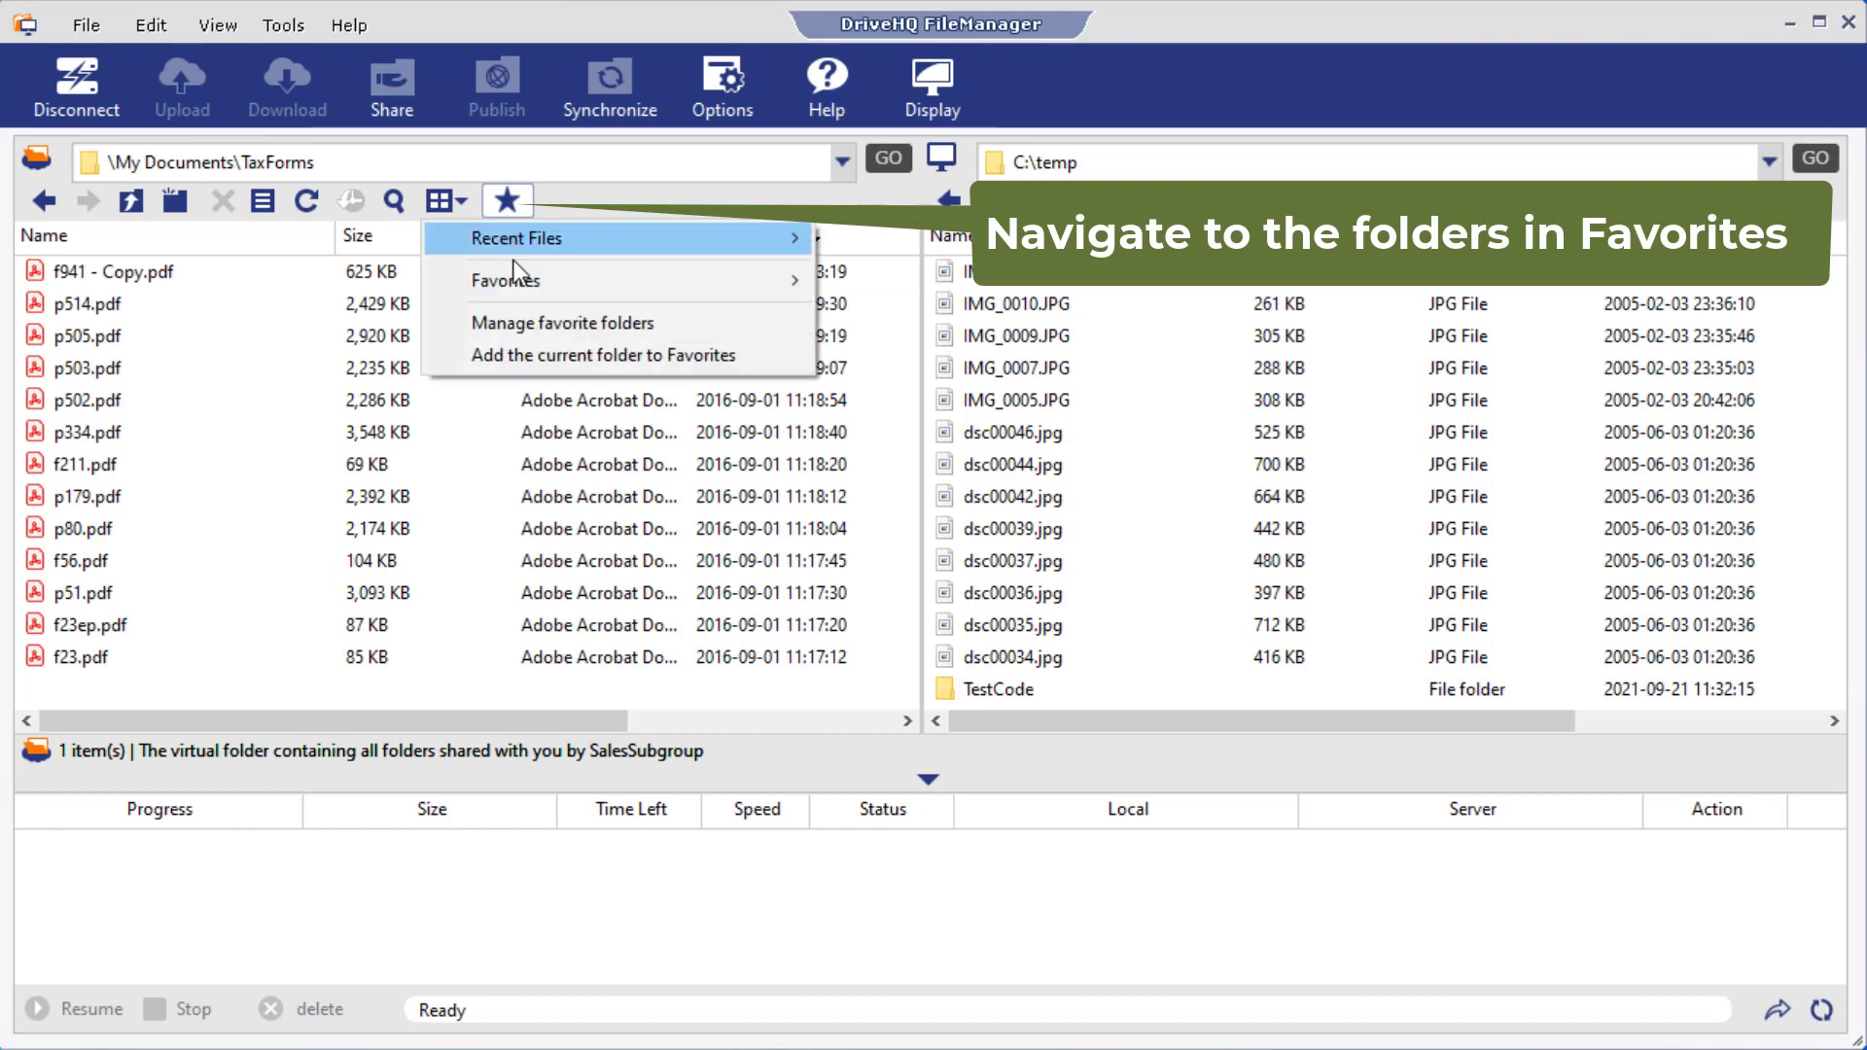
pyautogui.click(880, 305)
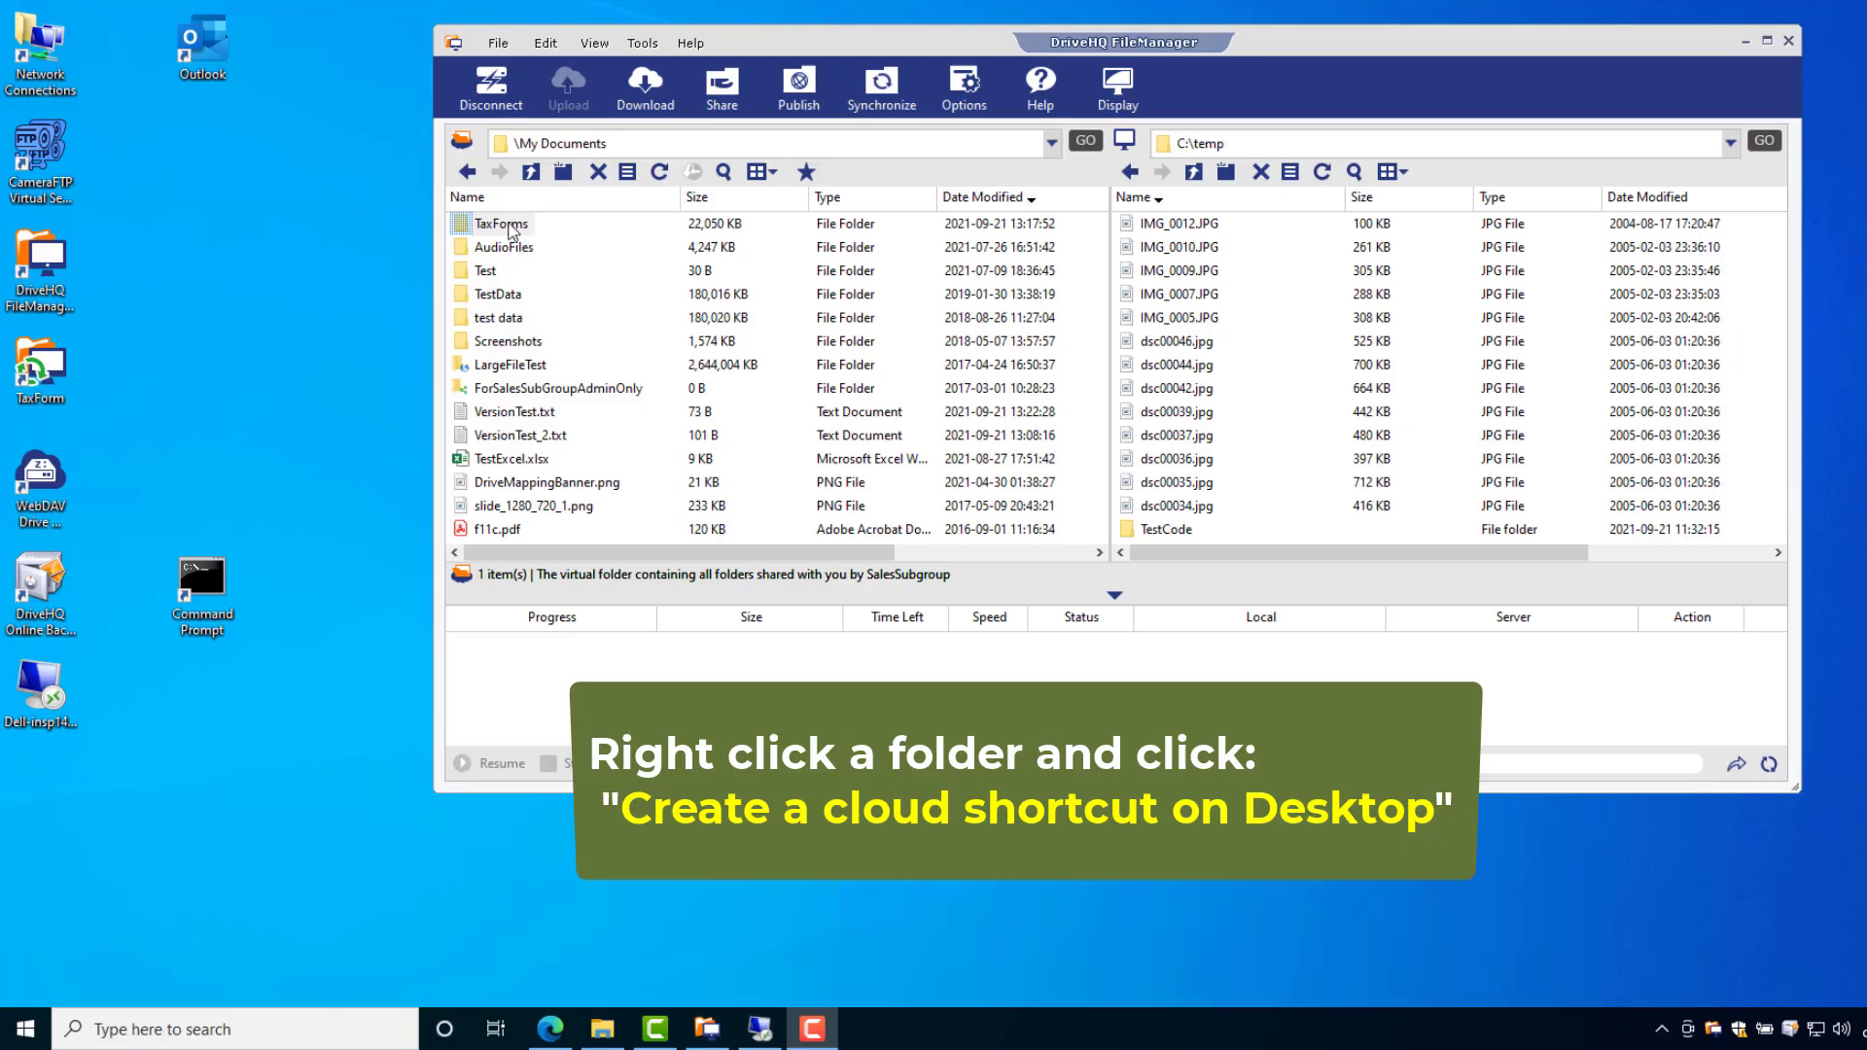
# - Create a cloud shortcut to TaxForms on the Desktop
pyautogui.rightClick(510, 225)
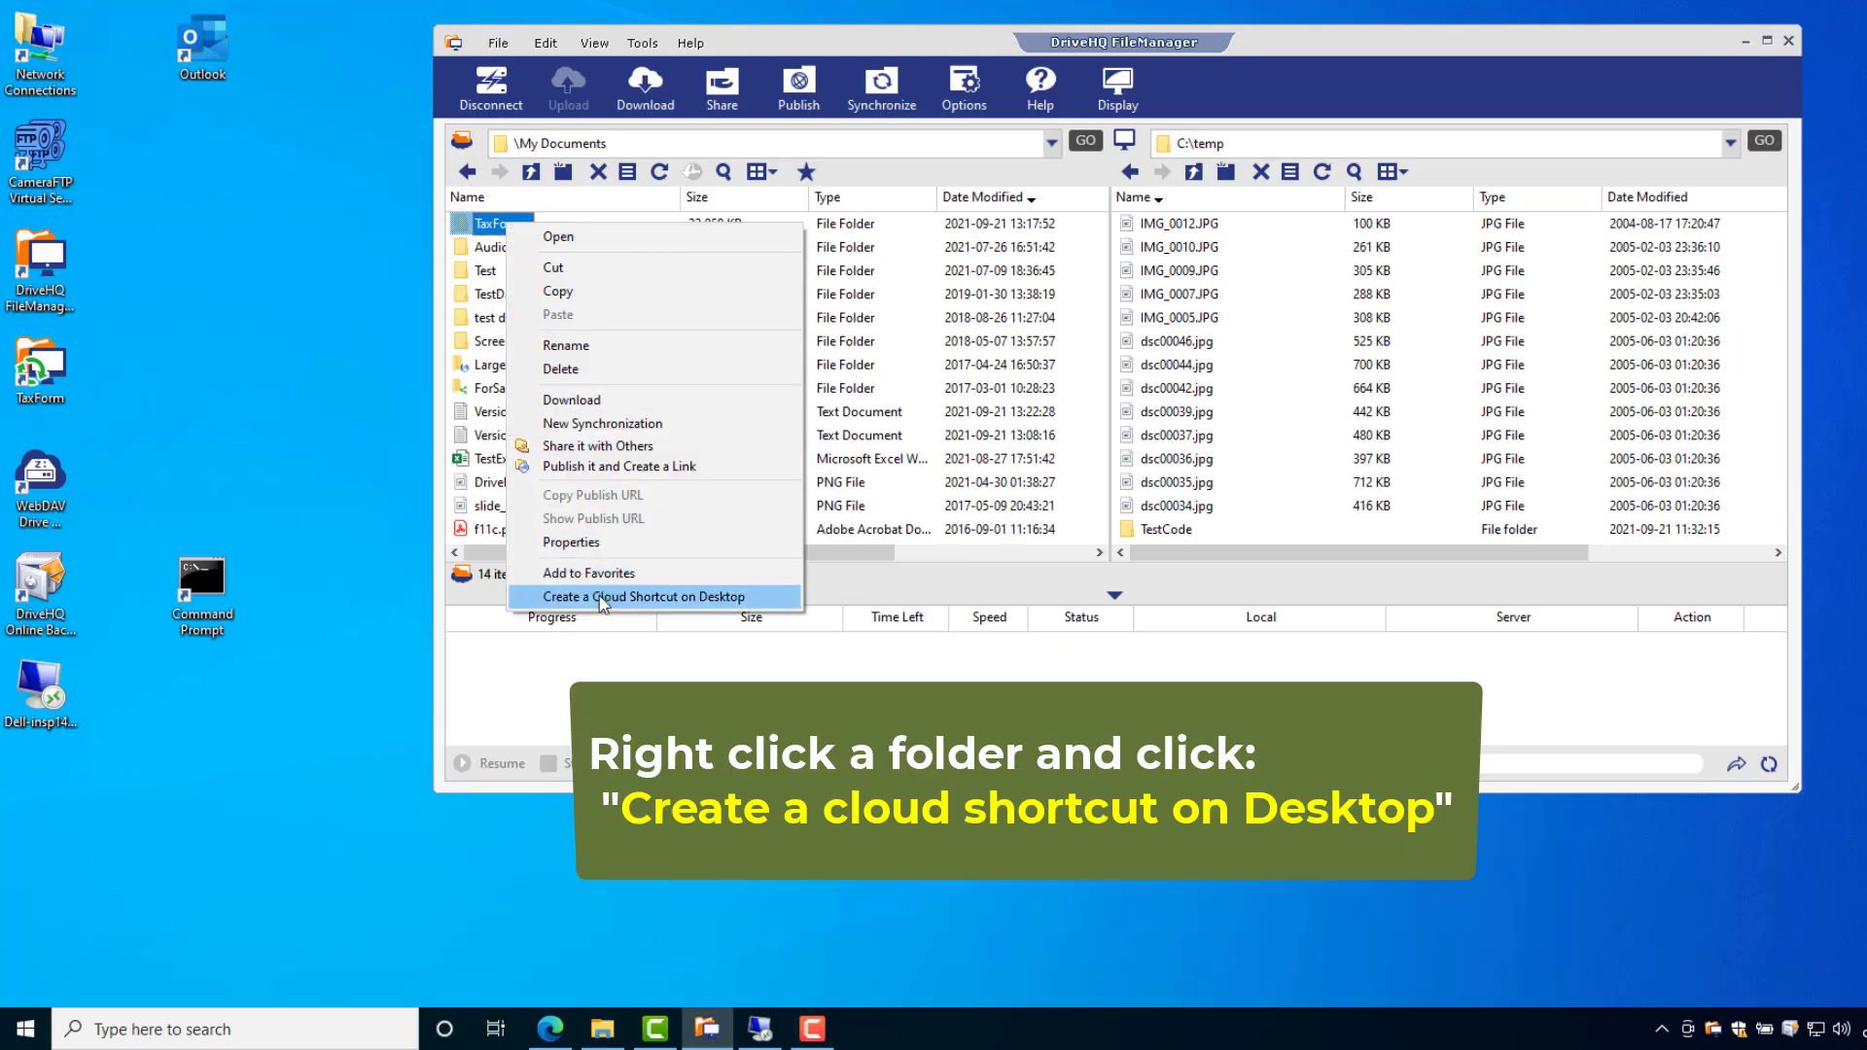
pyautogui.click(667, 597)
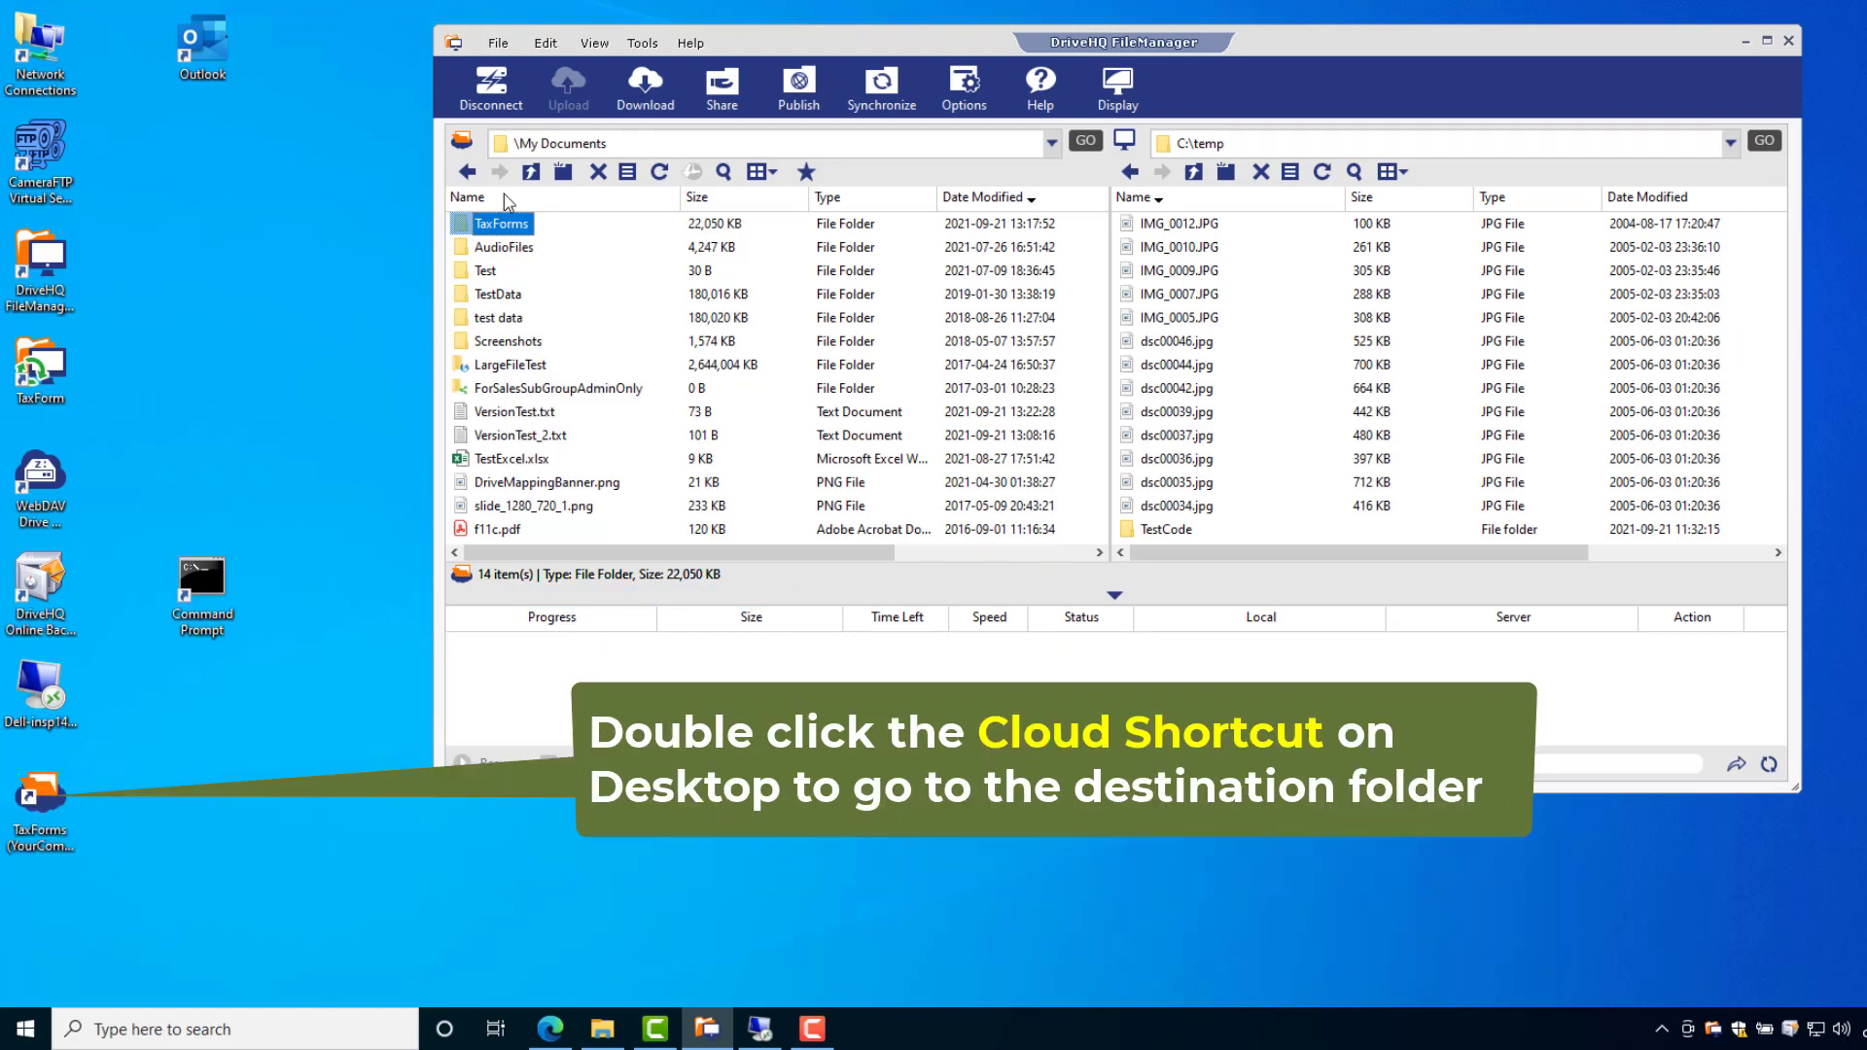
pyautogui.click(530, 171)
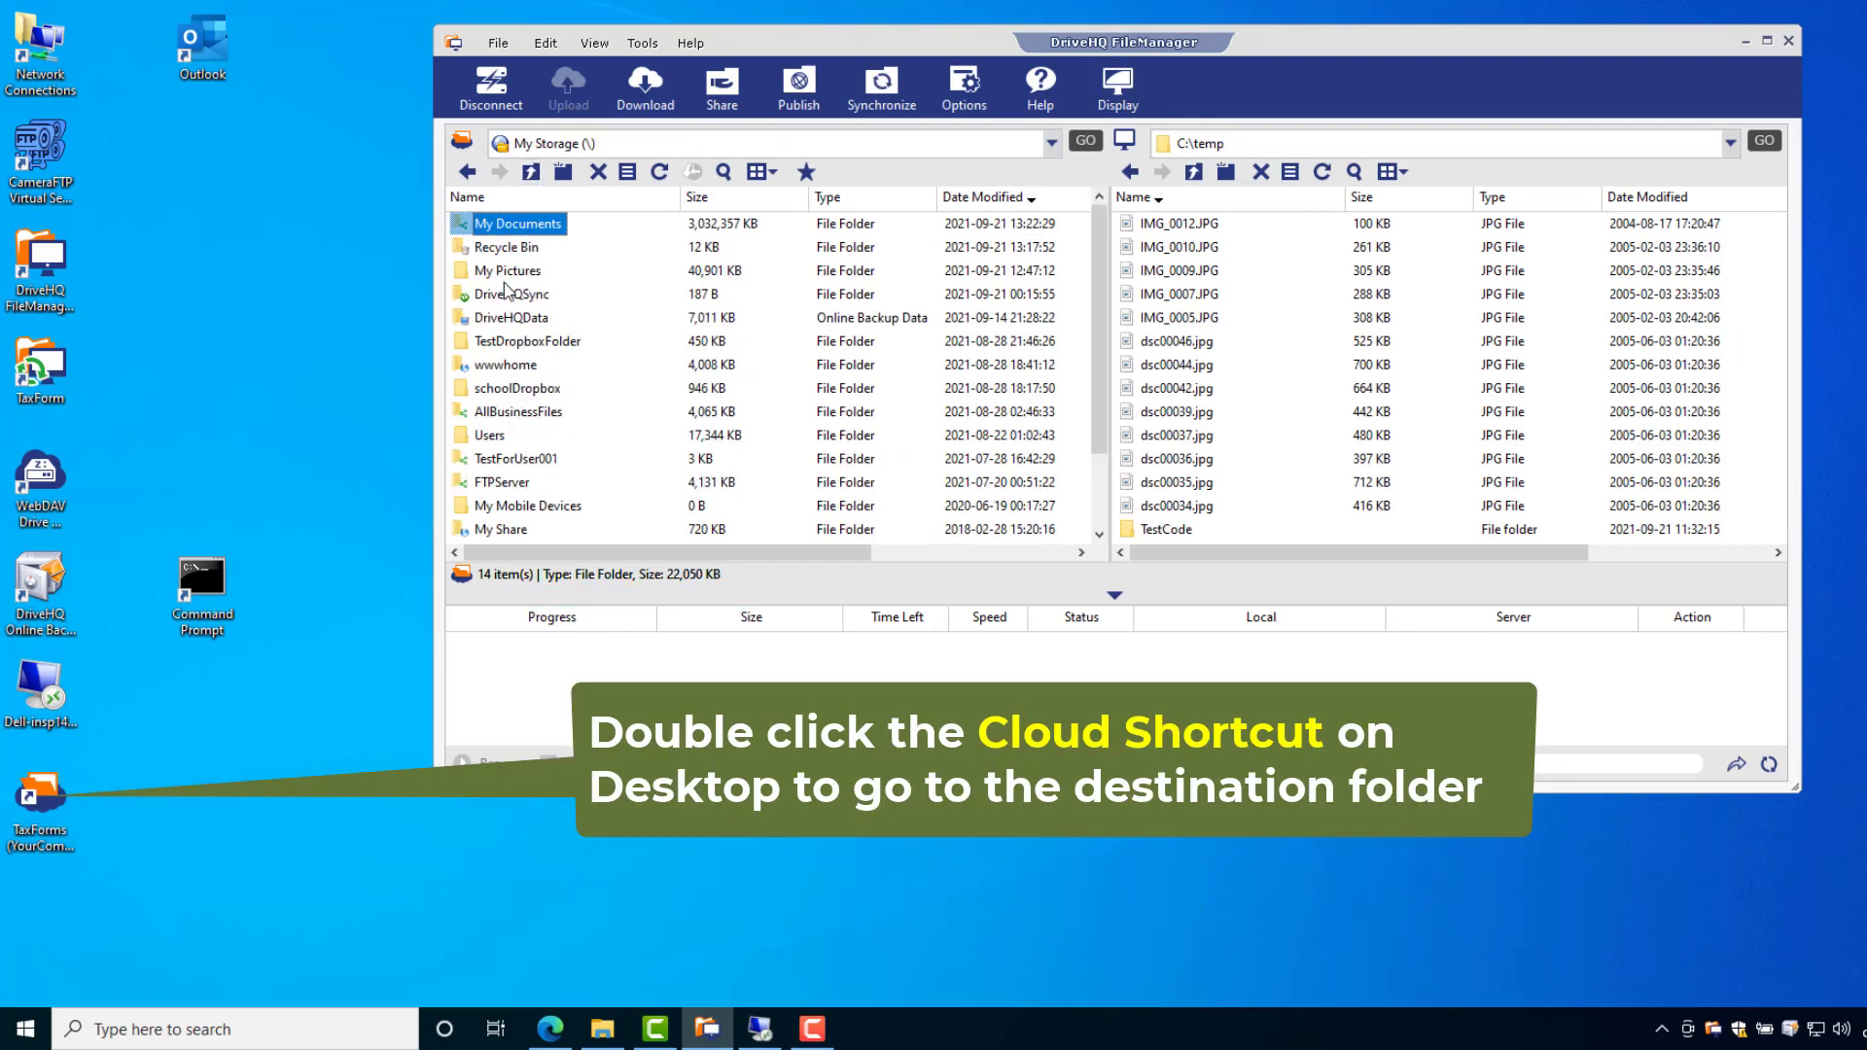
pyautogui.doubleClick(504, 272)
# - Open TaxForms from the desktop shortcut and show the recently used files
pyautogui.doubleClick(44, 800)
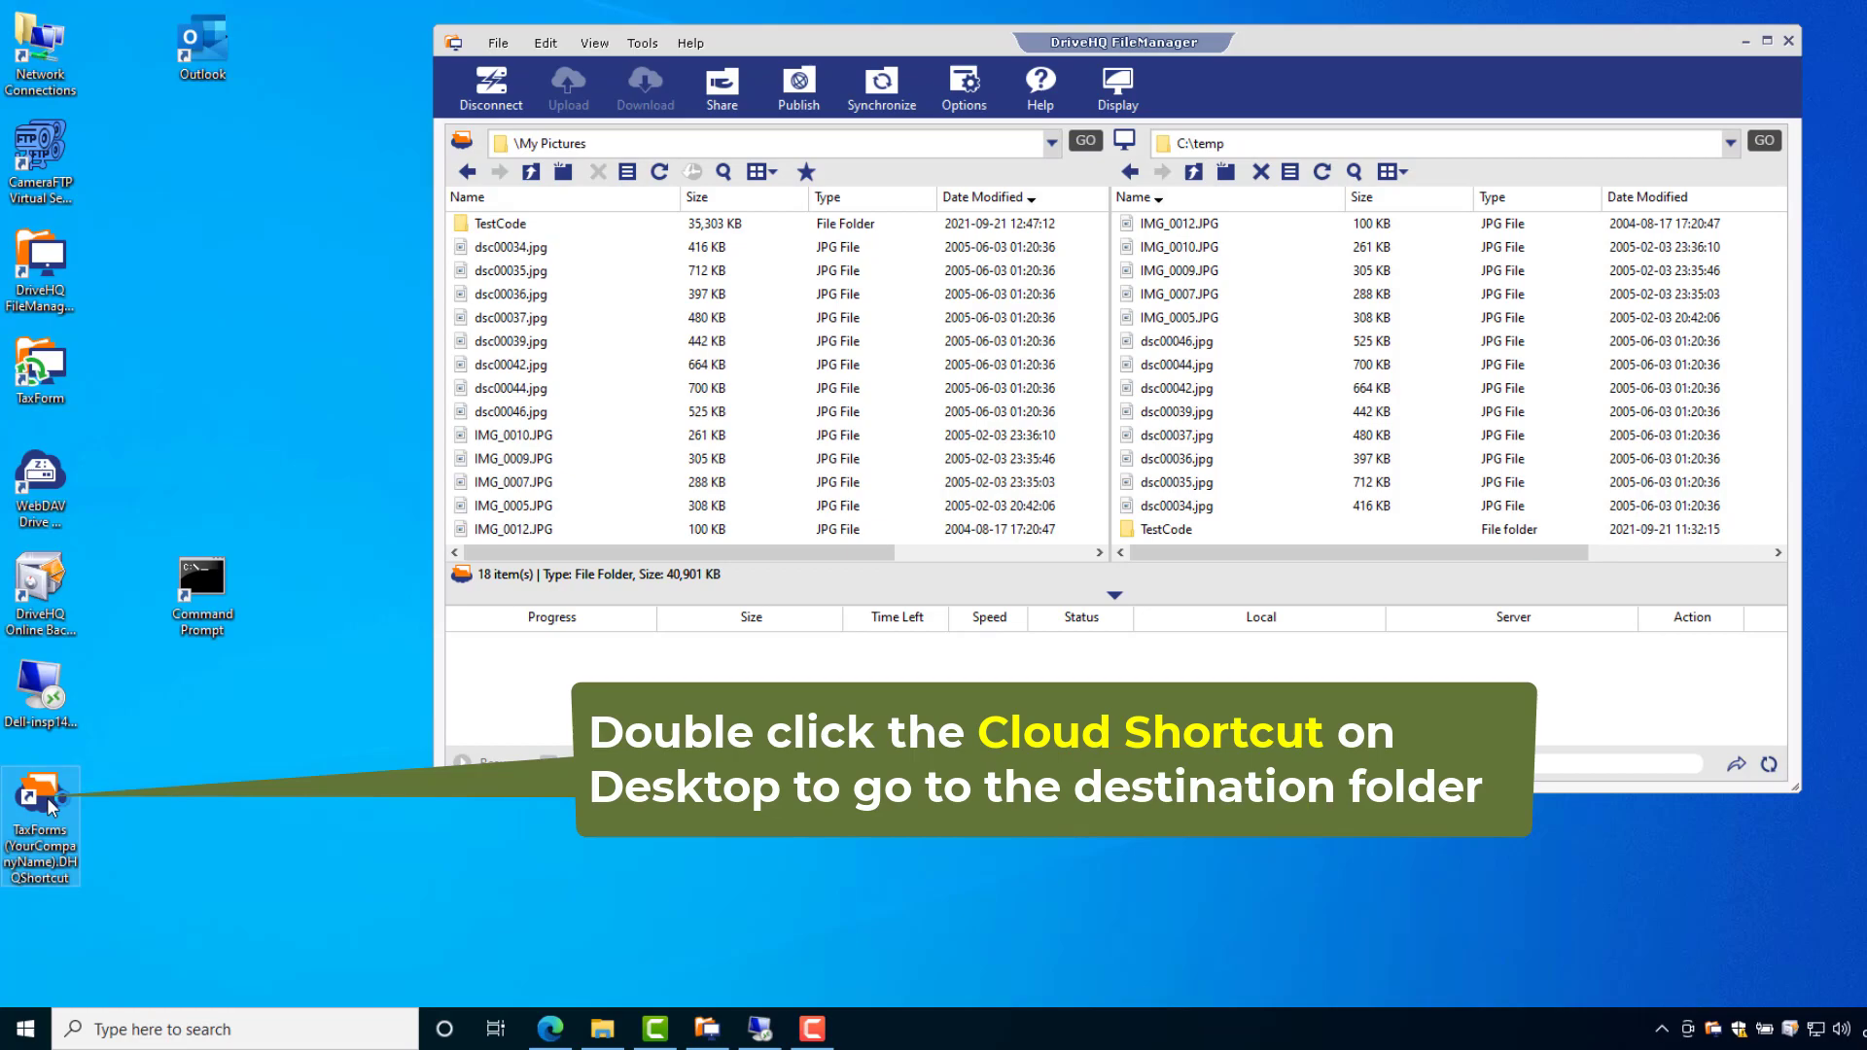
pyautogui.click(807, 171)
pyautogui.click(813, 199)
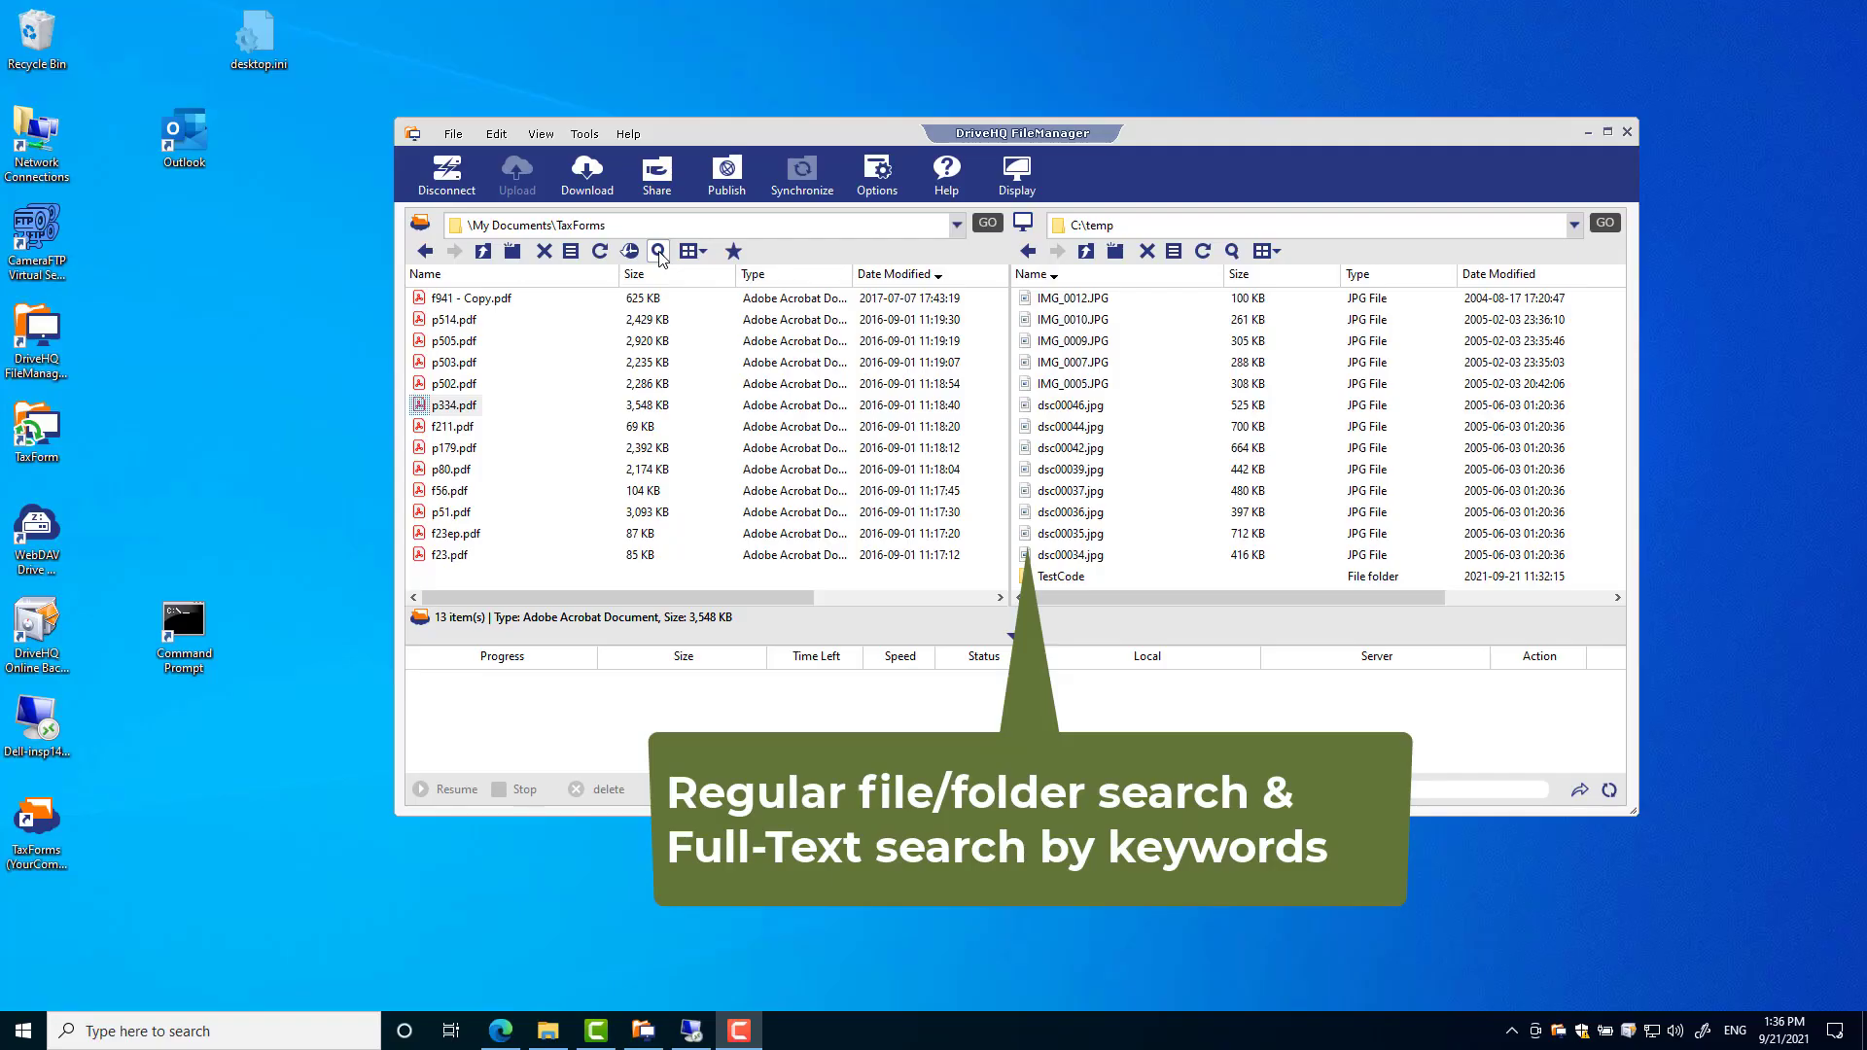
# - Search TaxForms for files whose contents mention 'small business'
pyautogui.click(659, 251)
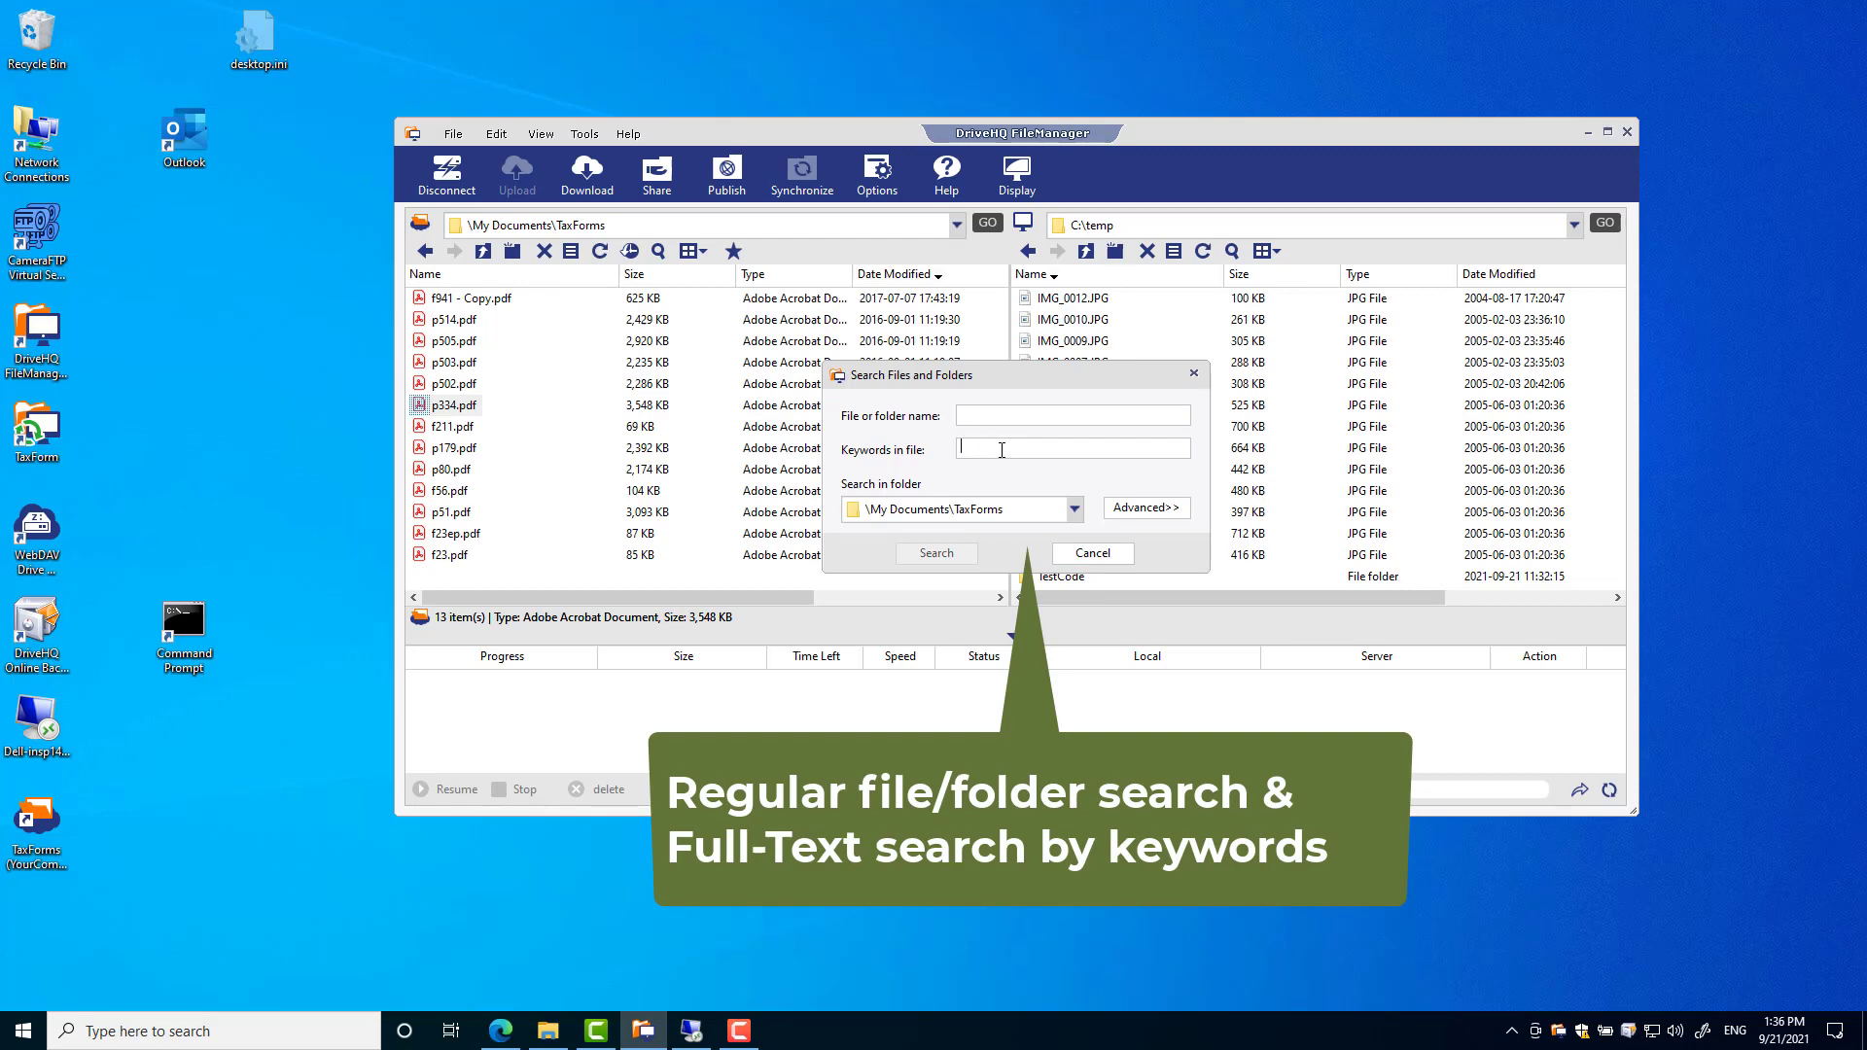
pyautogui.write('small business')
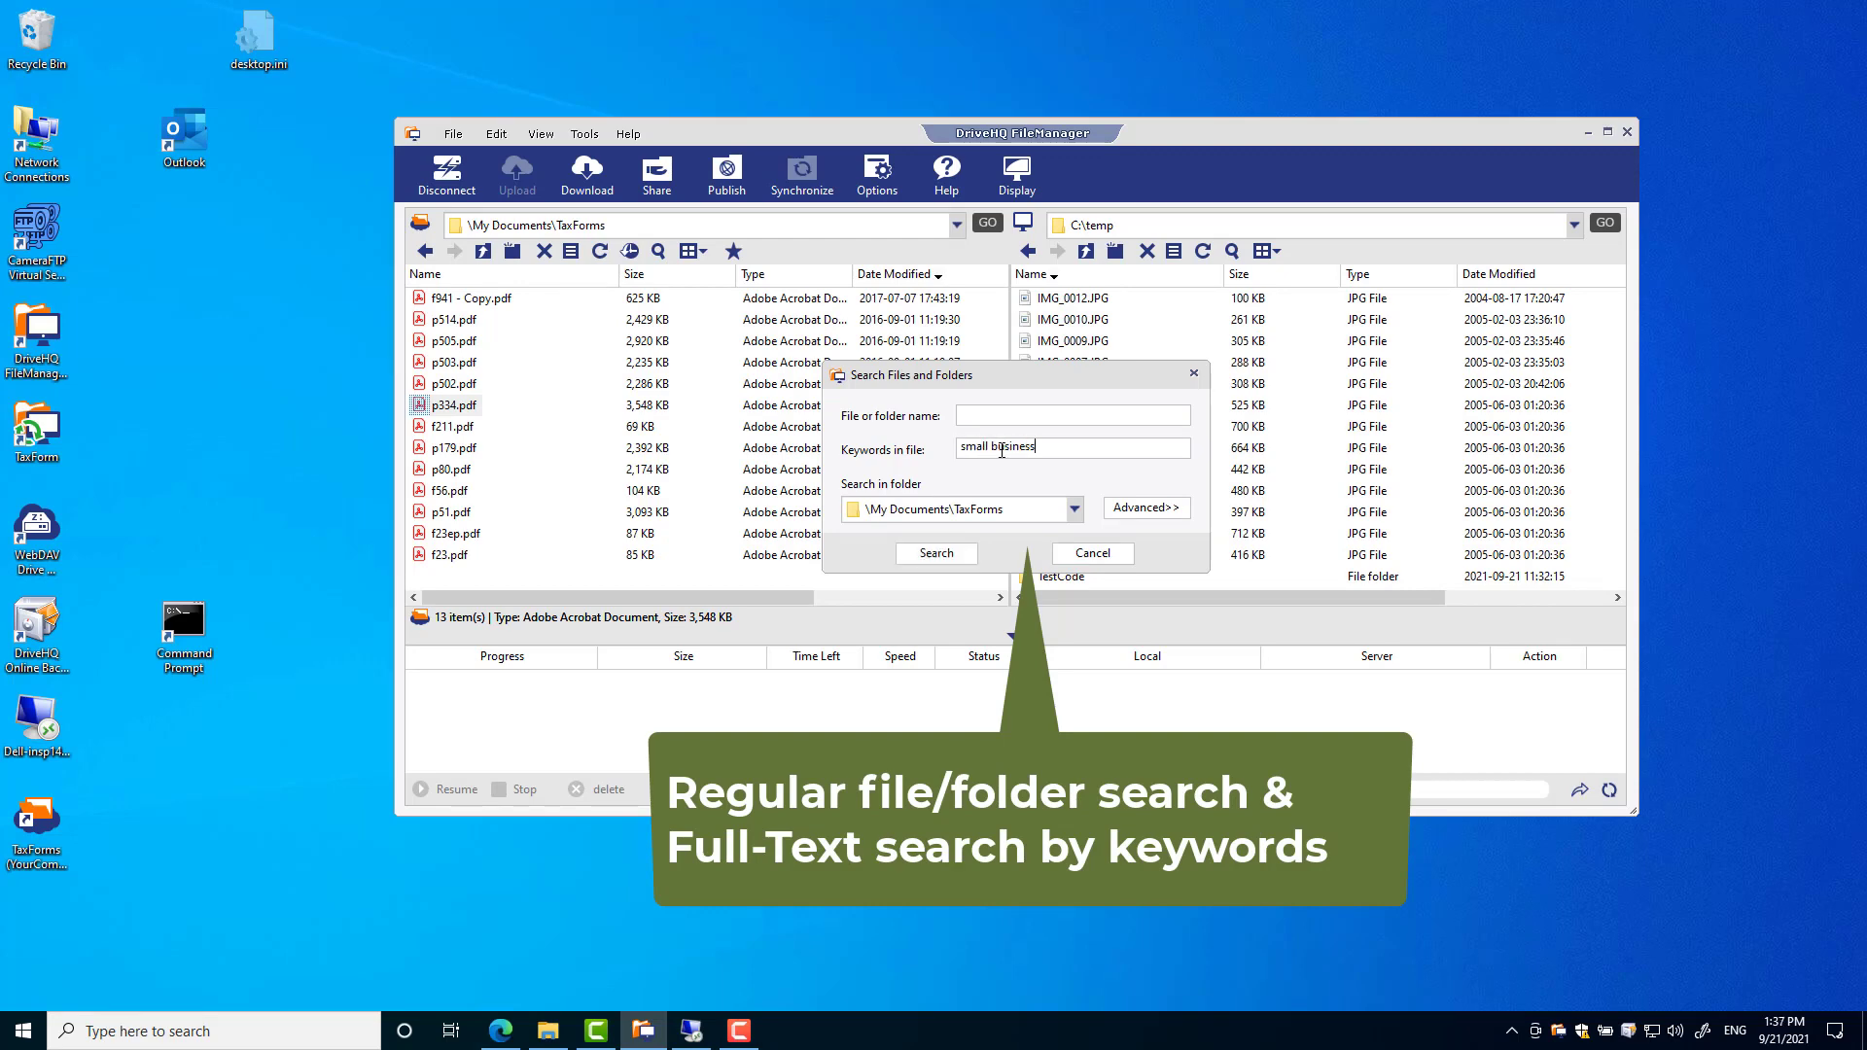
pyautogui.click(937, 554)
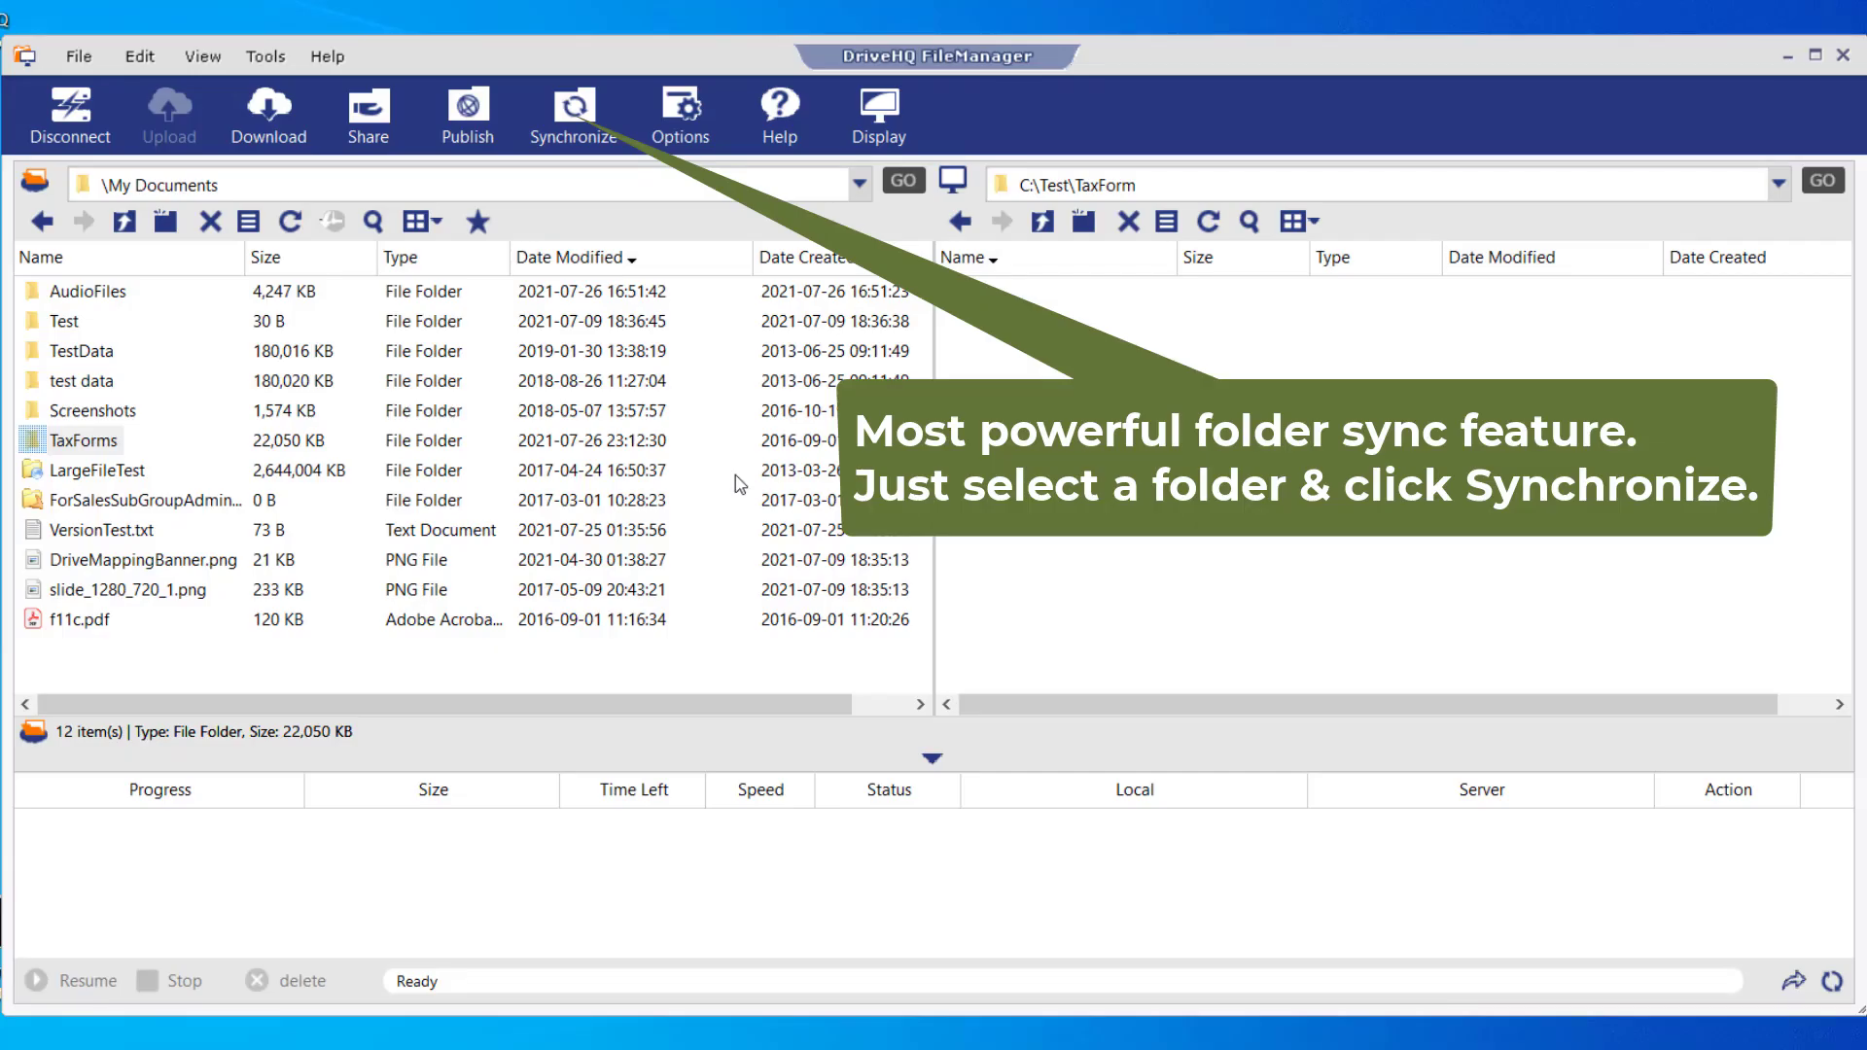
# - Sync cloud TaxForms two-way in real time with C:\Test\TaxForm, then open TaxForms
pyautogui.click(86, 442)
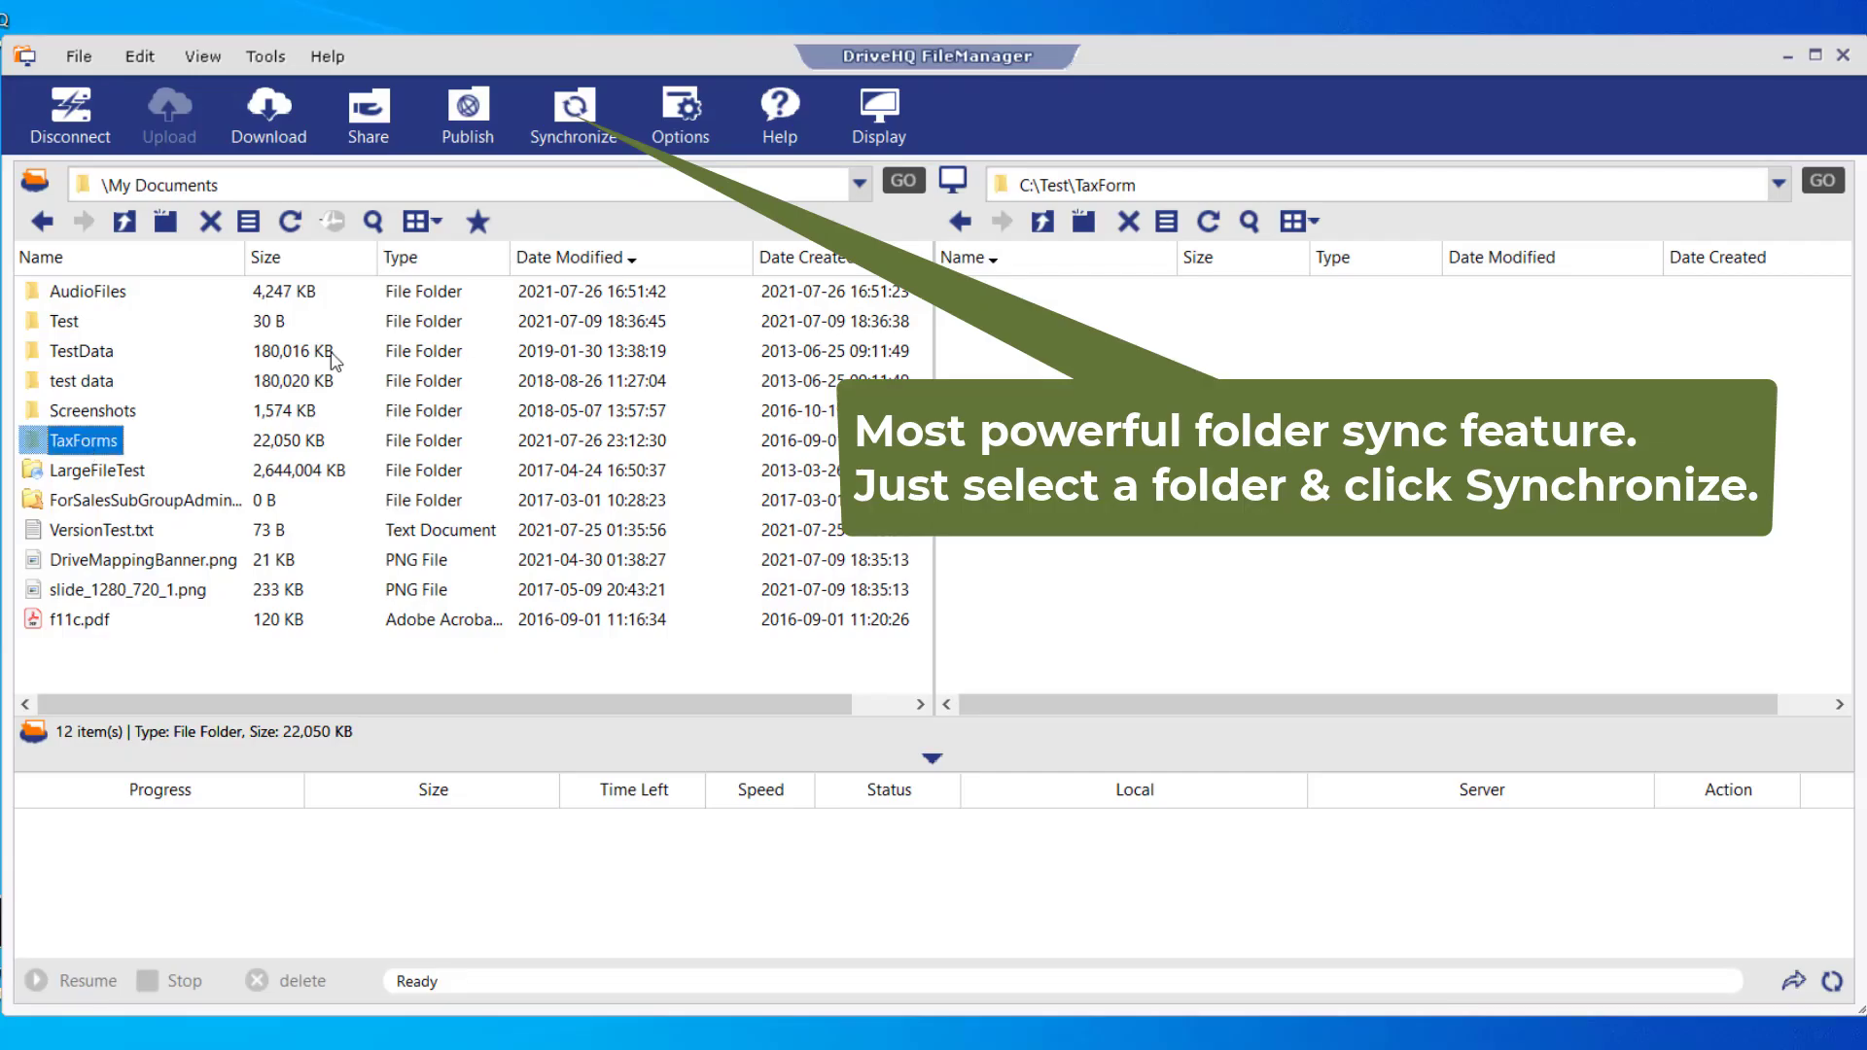
pyautogui.click(533, 146)
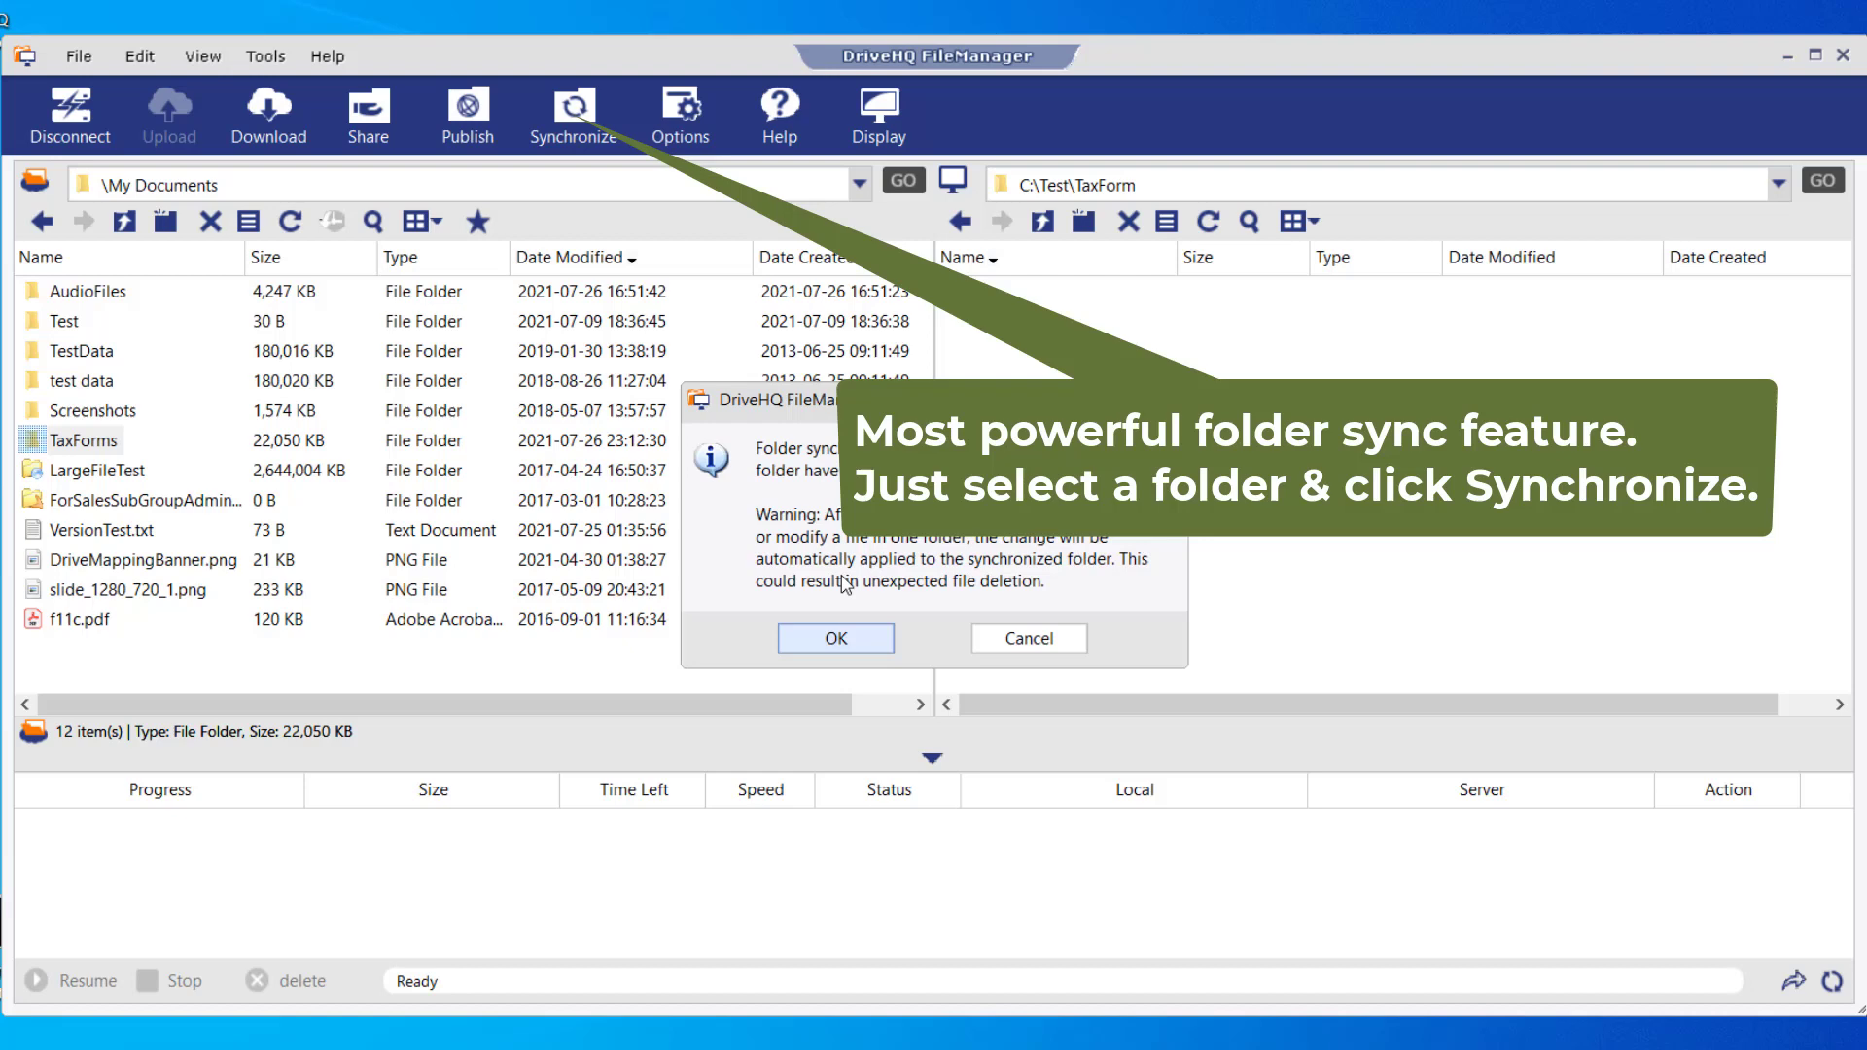
pyautogui.click(837, 641)
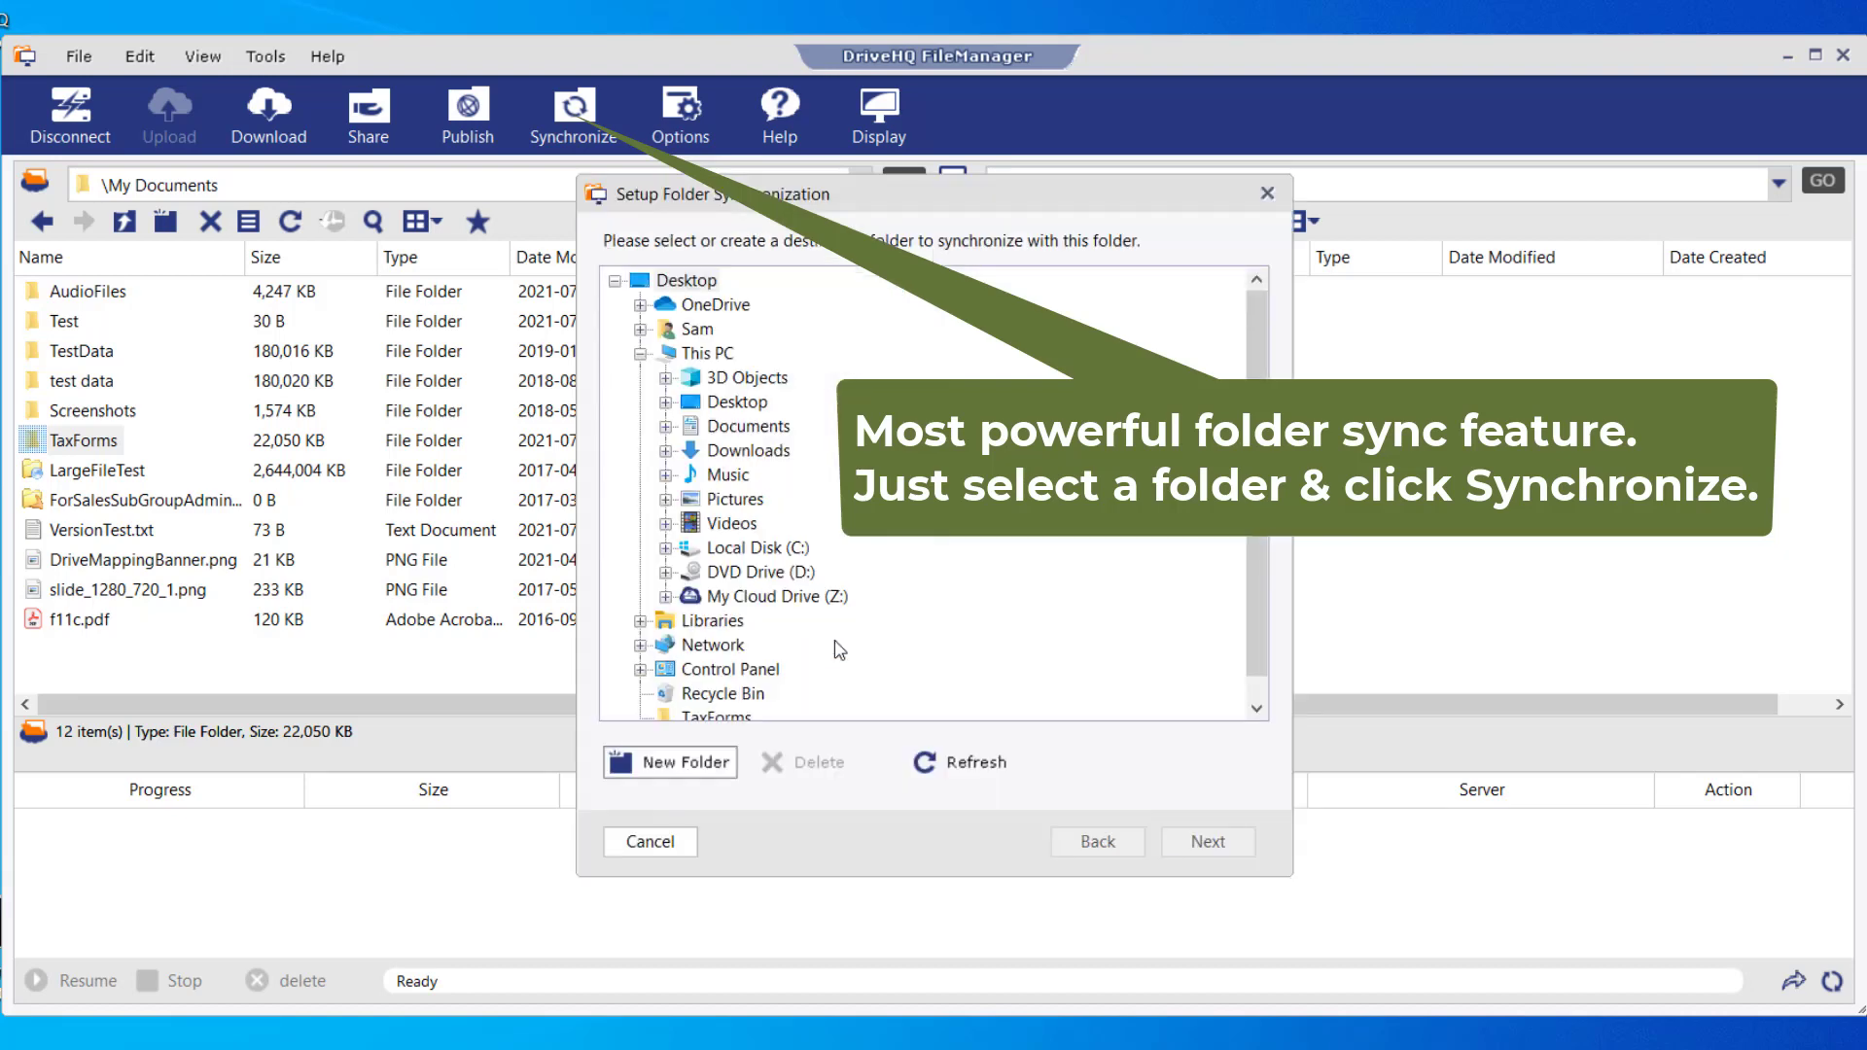
pyautogui.click(667, 550)
pyautogui.click(692, 670)
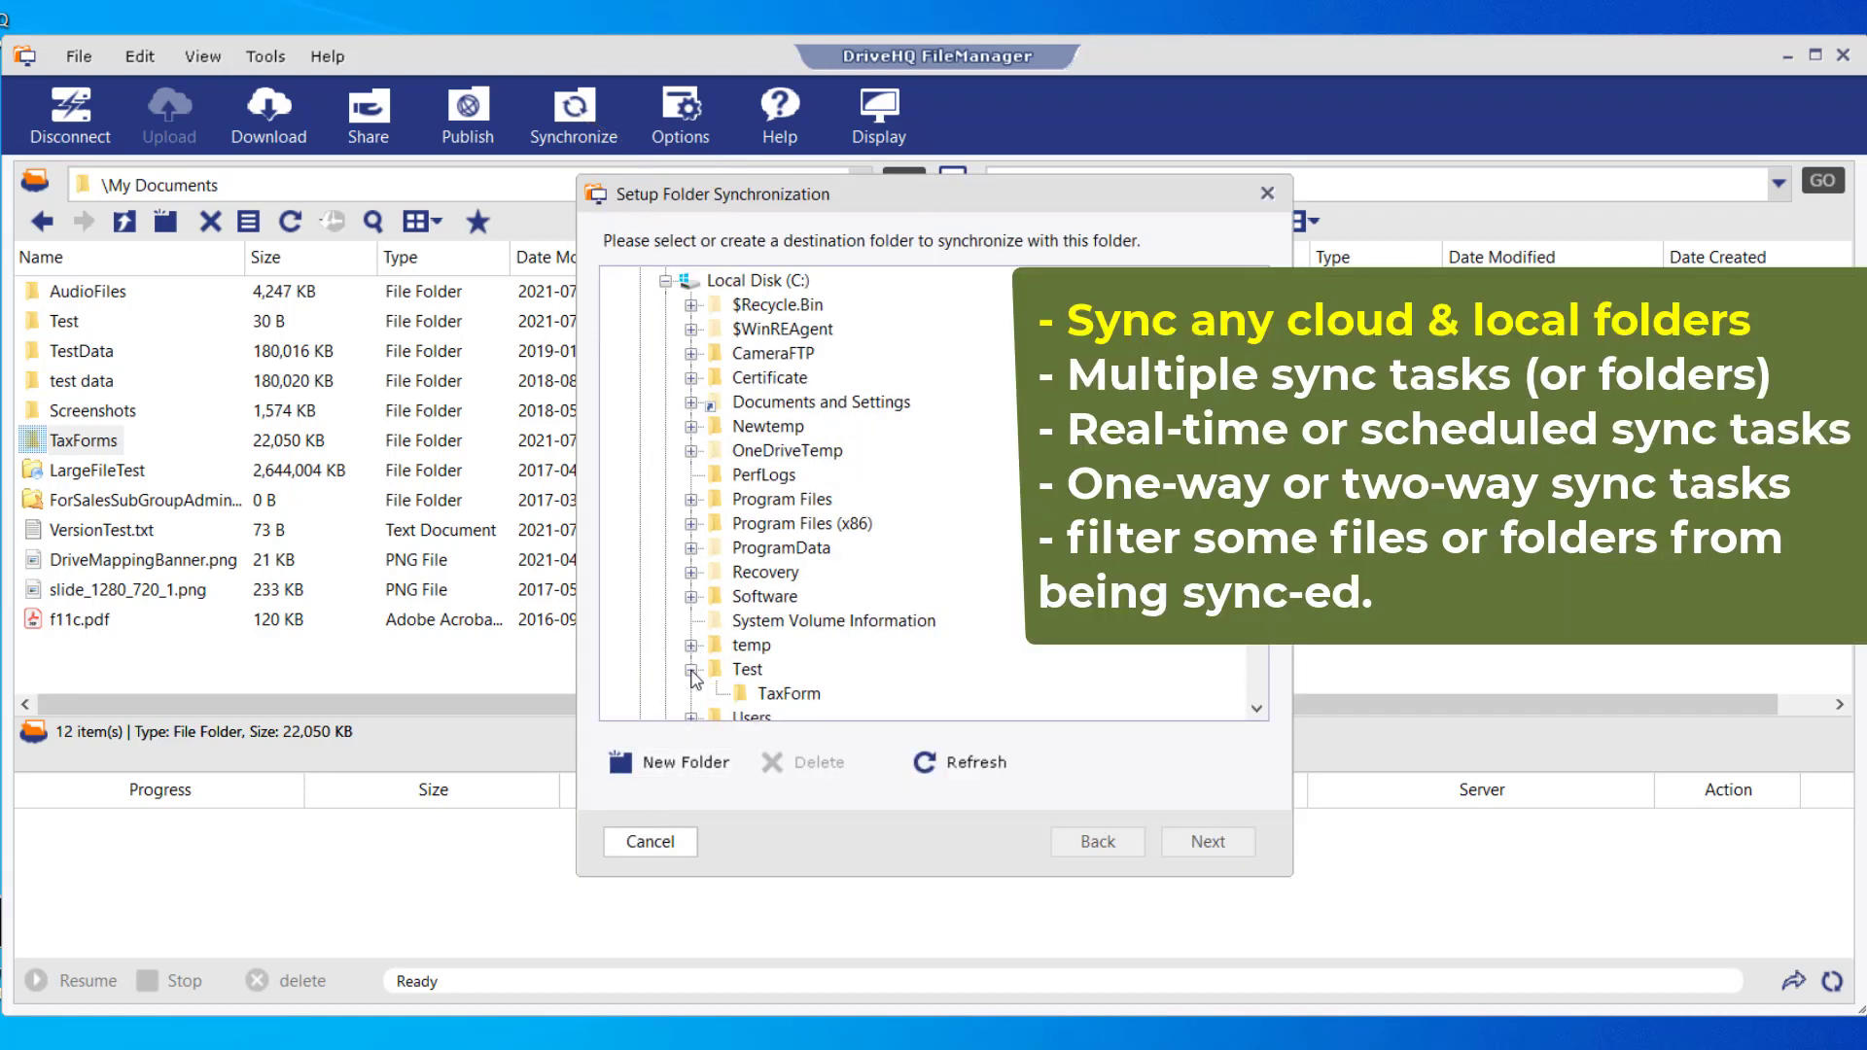
pyautogui.click(784, 693)
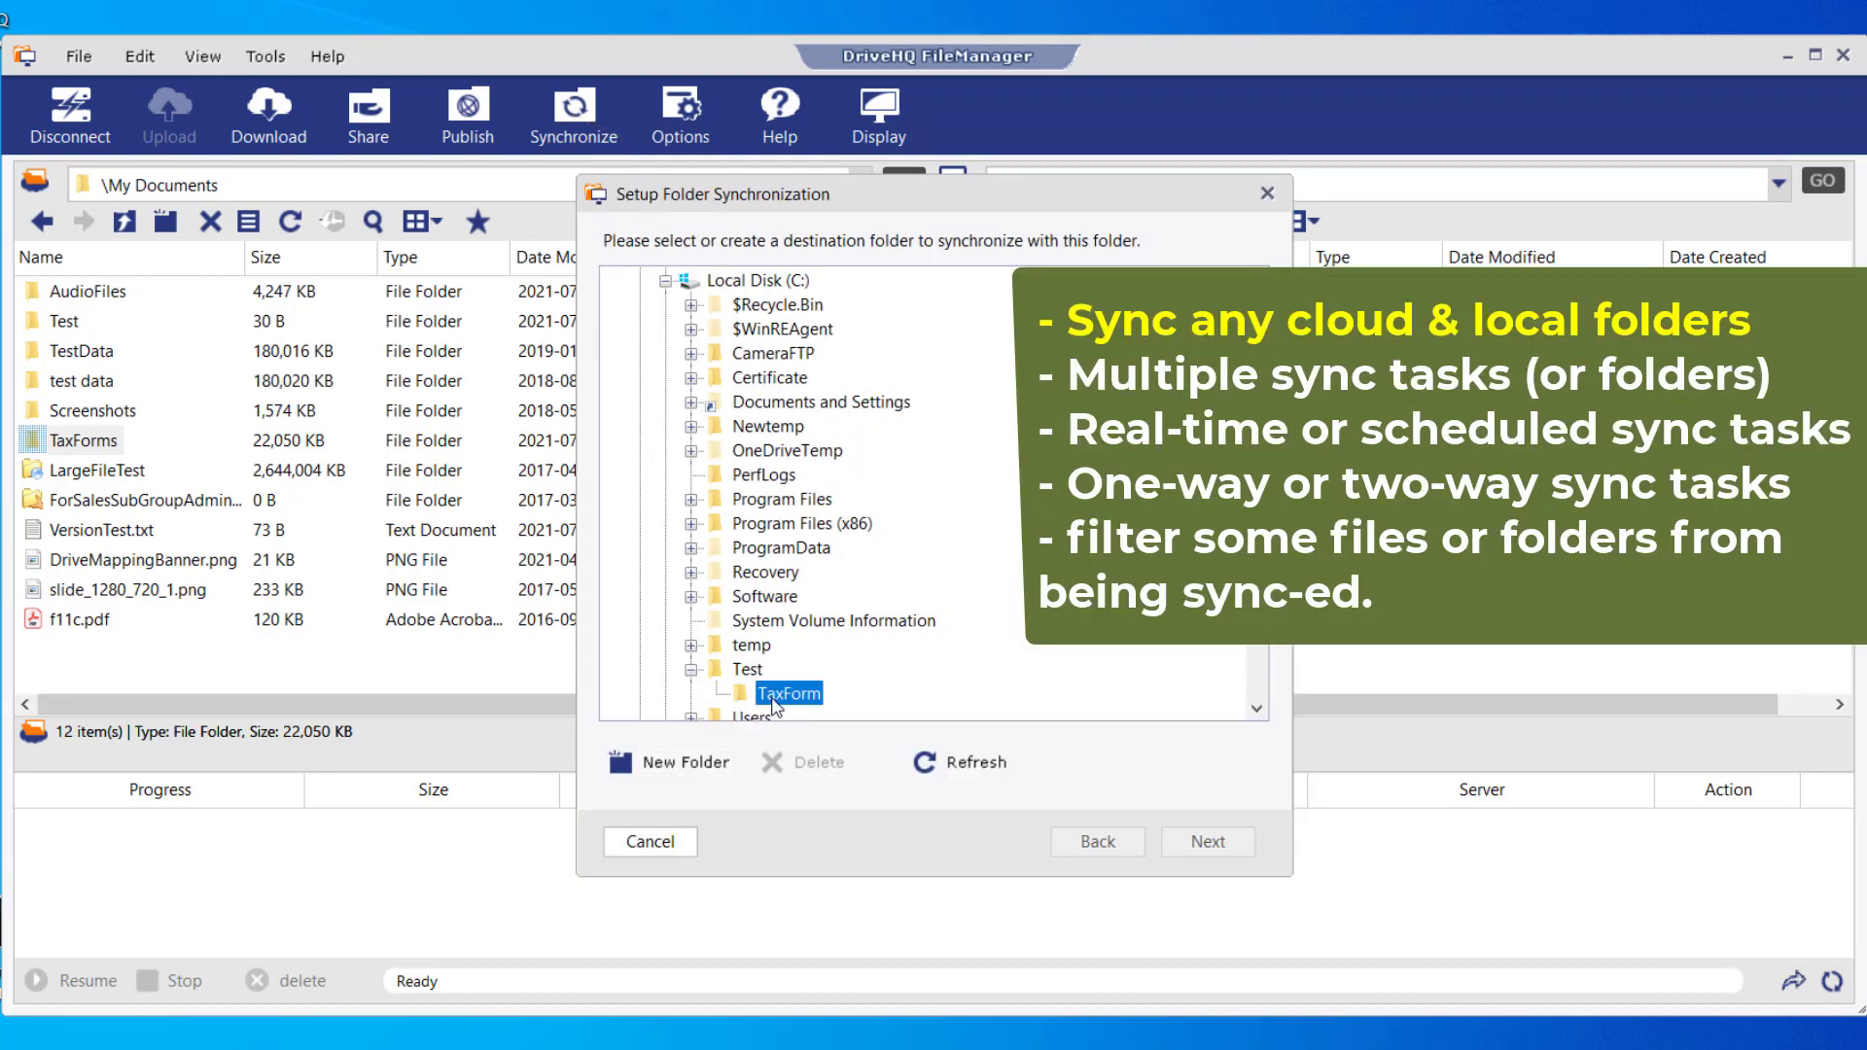
pyautogui.click(1207, 843)
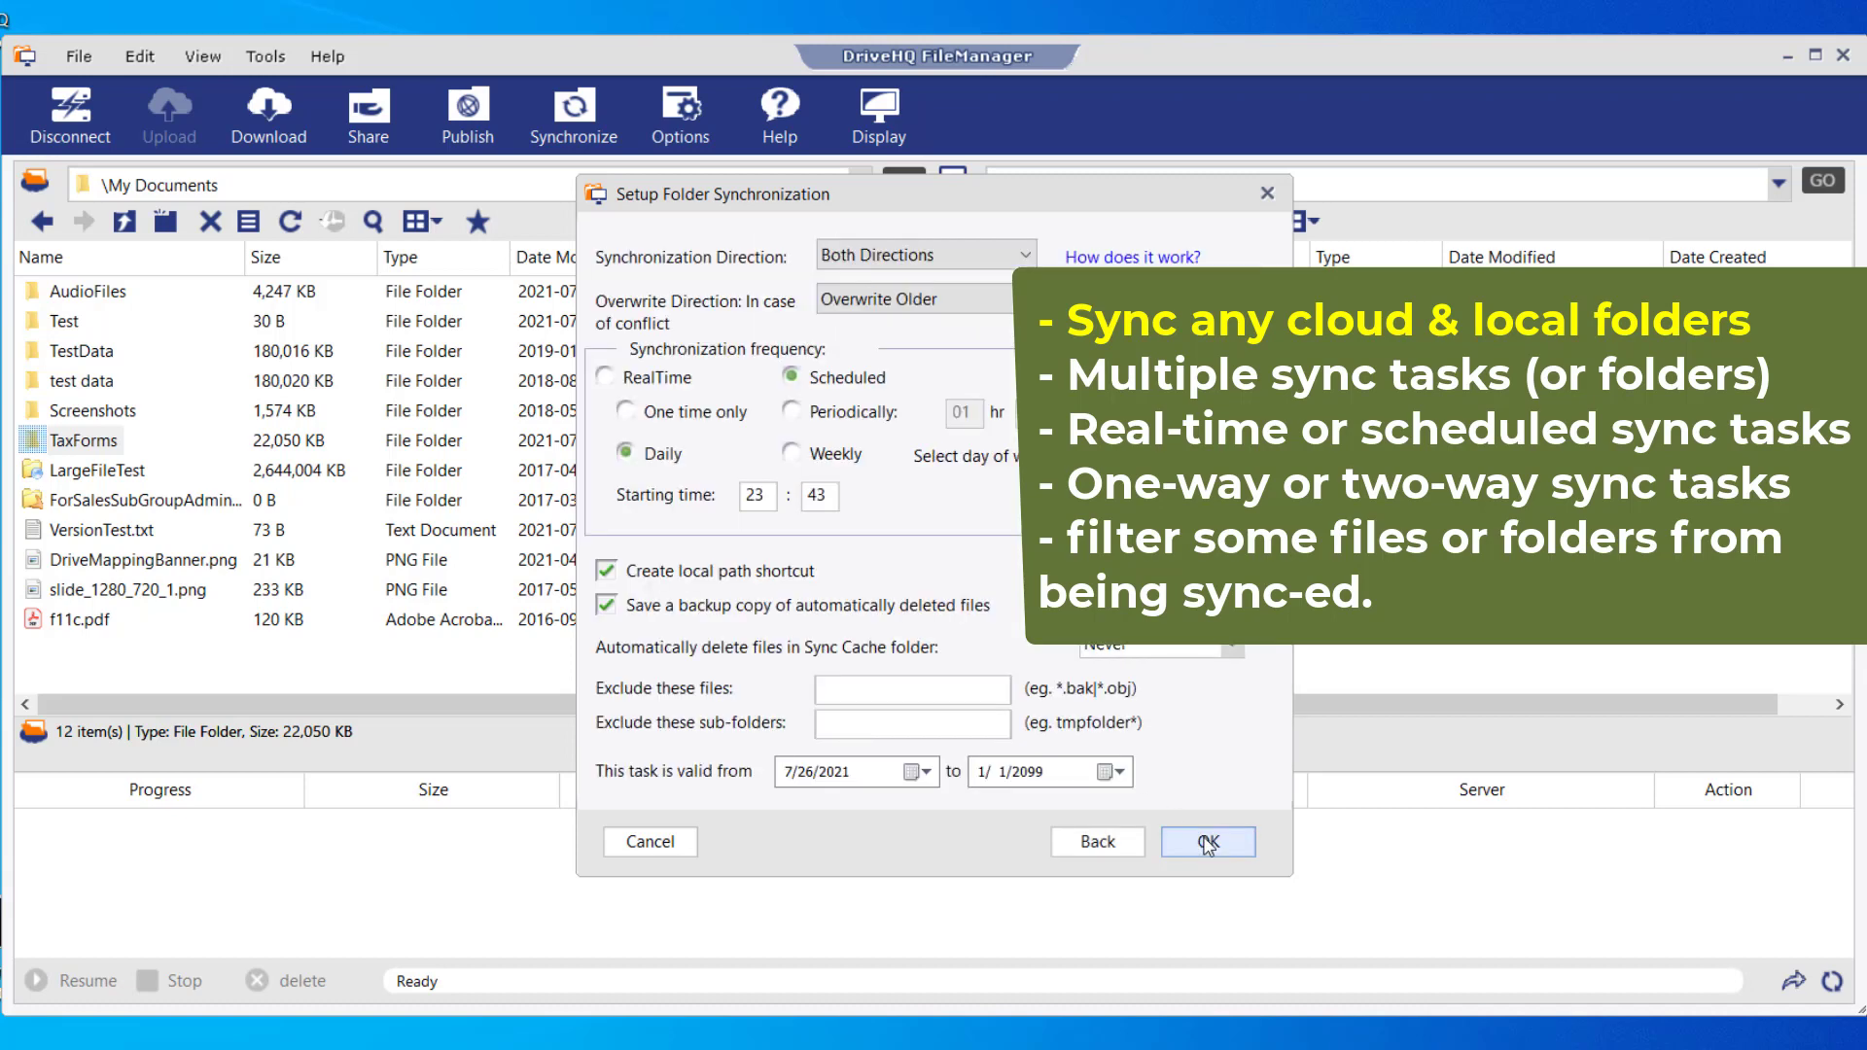
pyautogui.click(604, 378)
pyautogui.click(1208, 842)
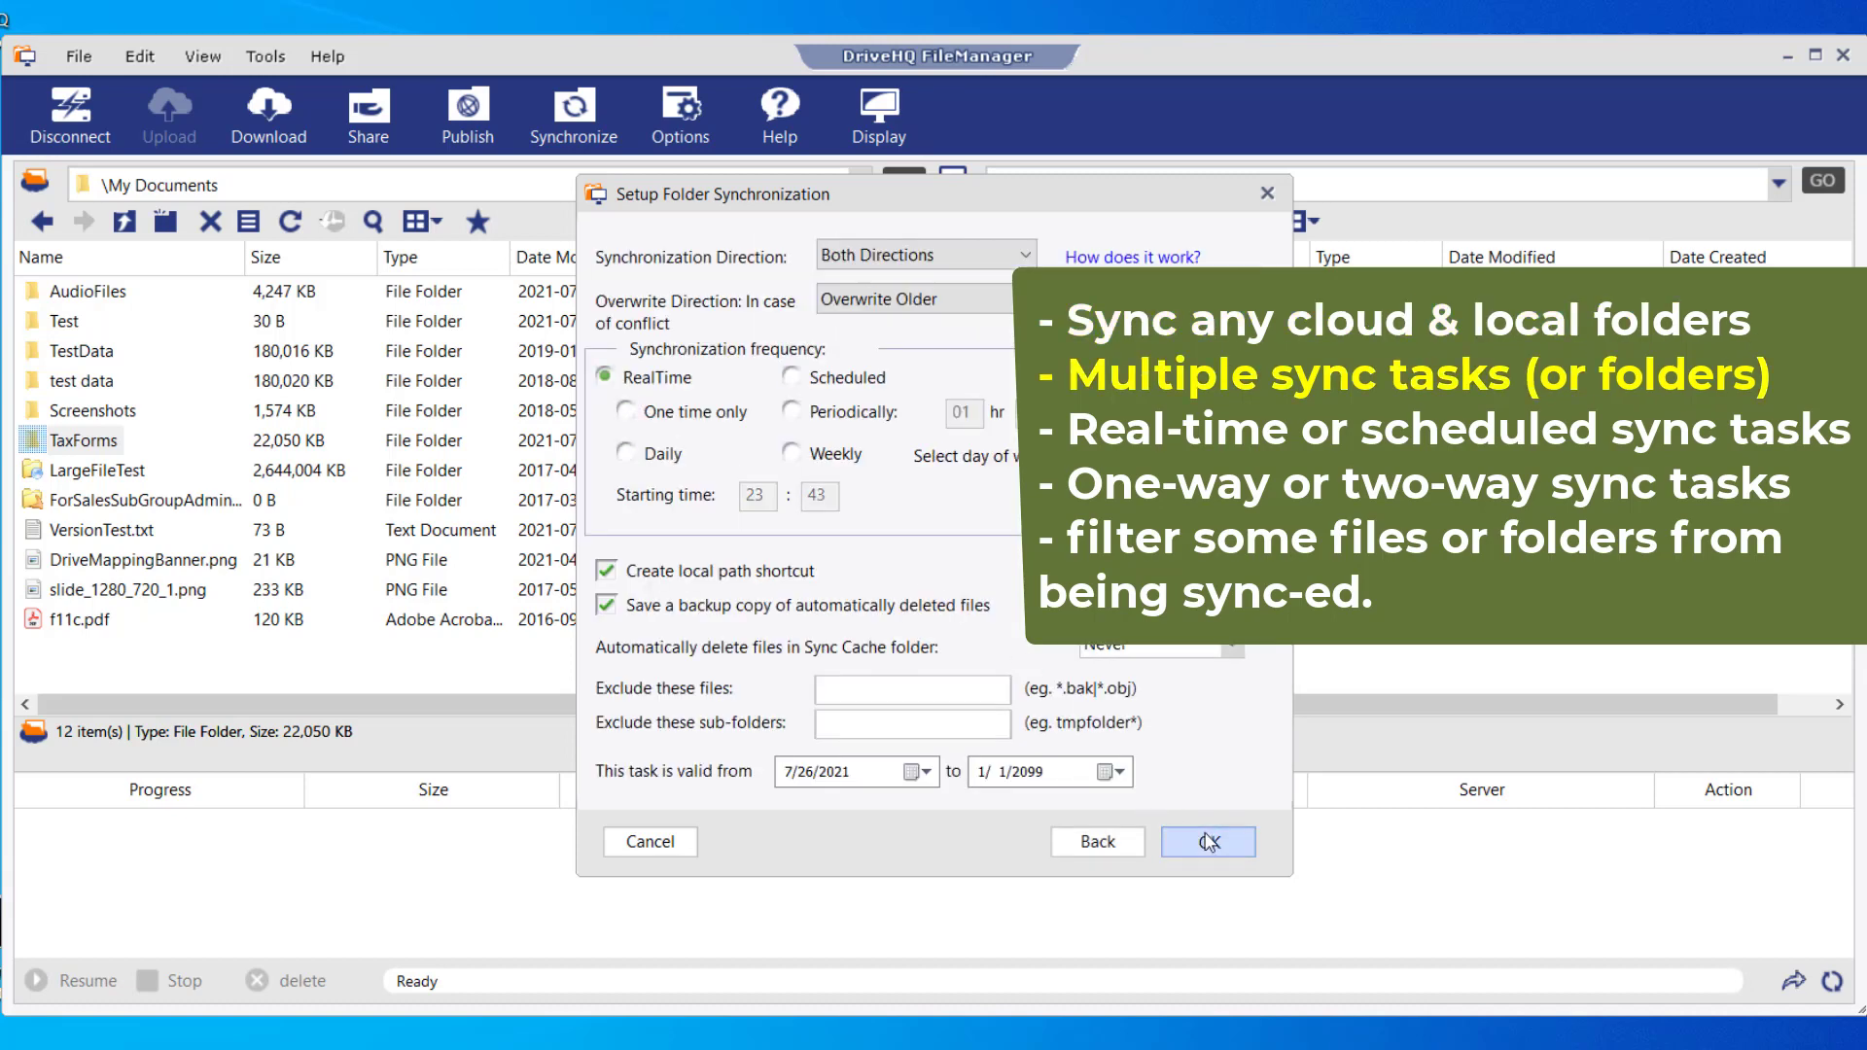
pyautogui.click(954, 677)
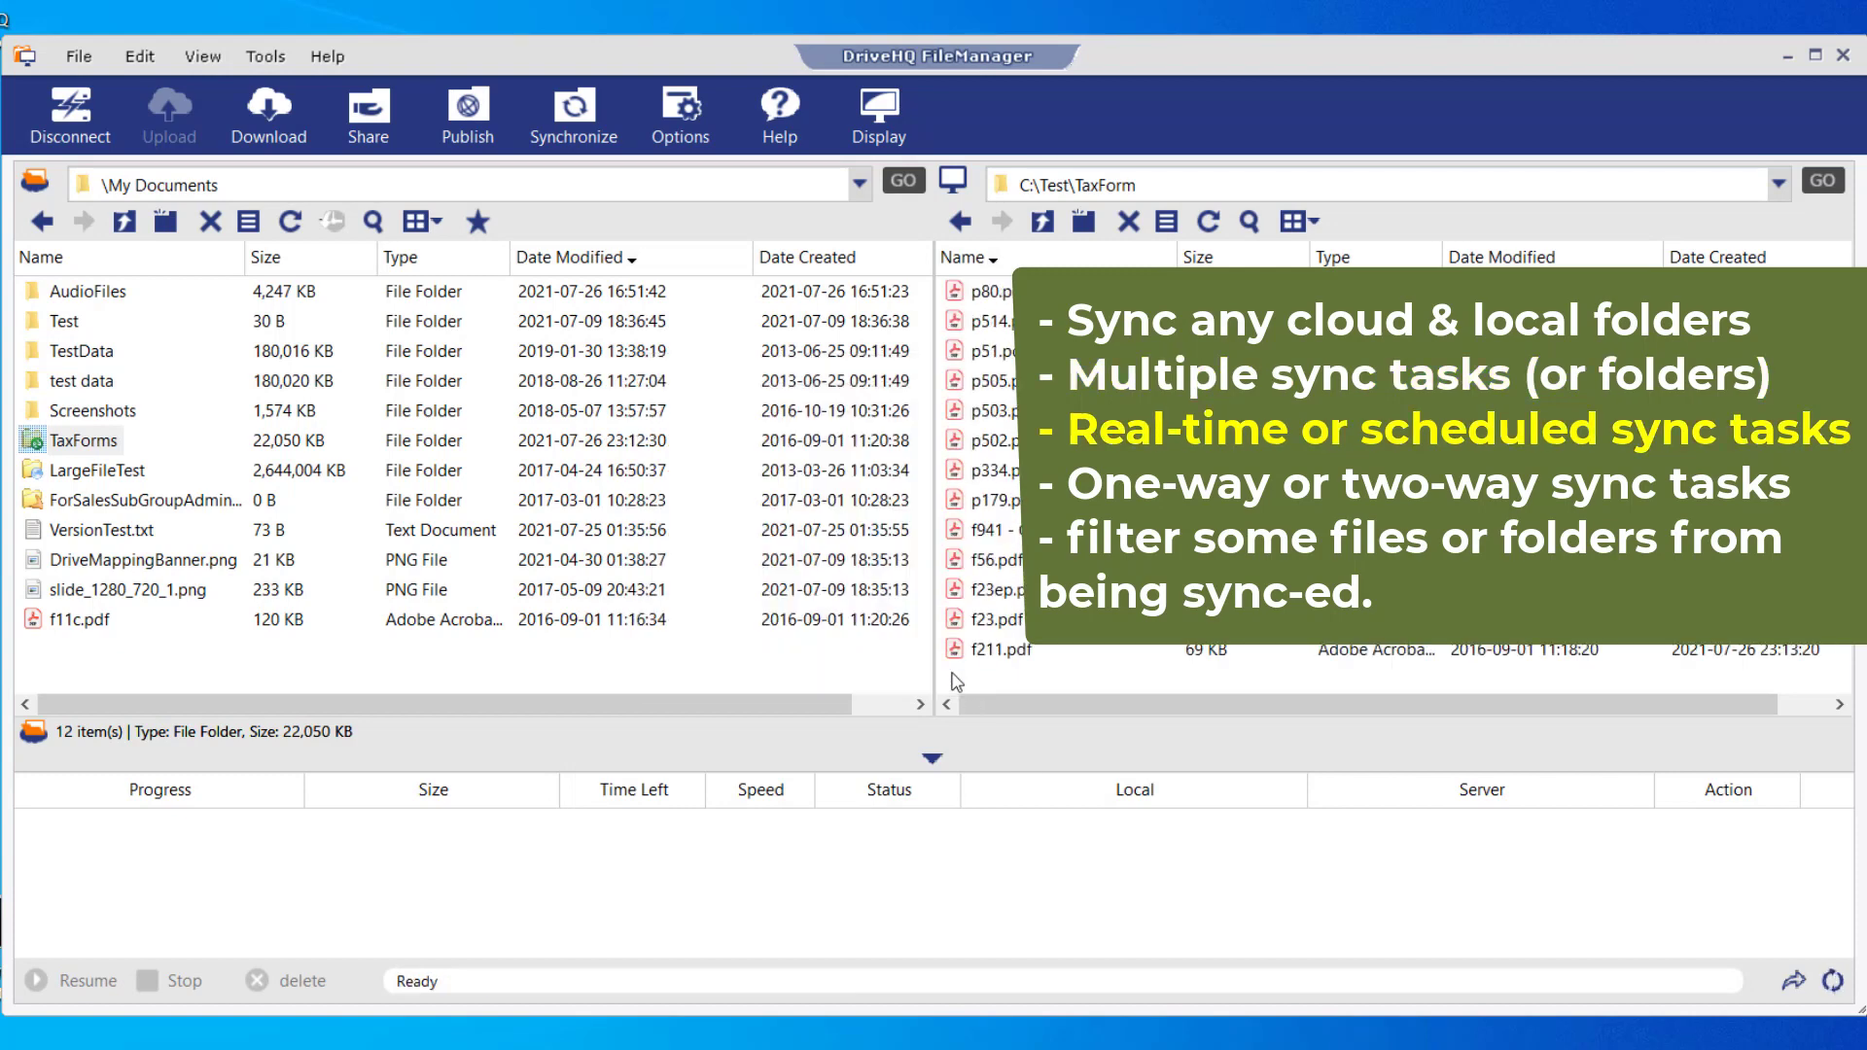
pyautogui.doubleClick(87, 444)
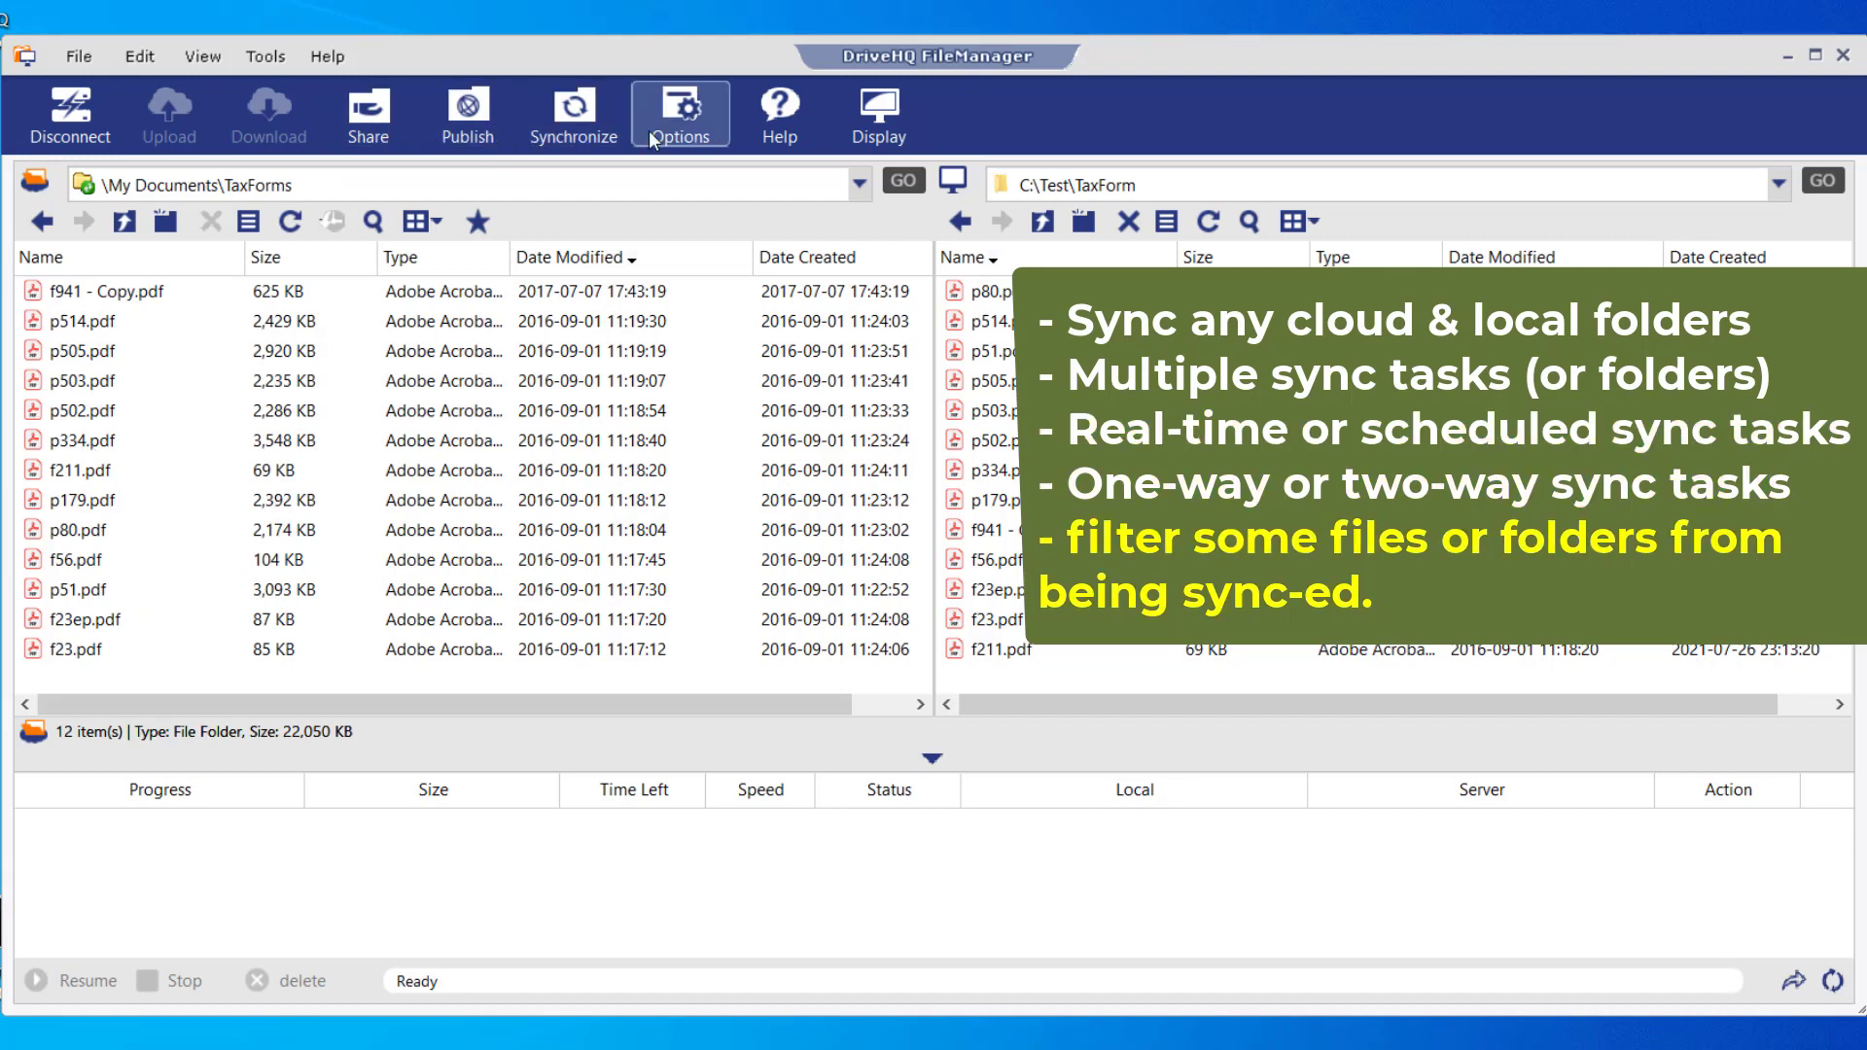
# - Drag the selected PDFs f211, f23, f23ep and f56 from FileManager into the Outlook message
pyautogui.click(265, 63)
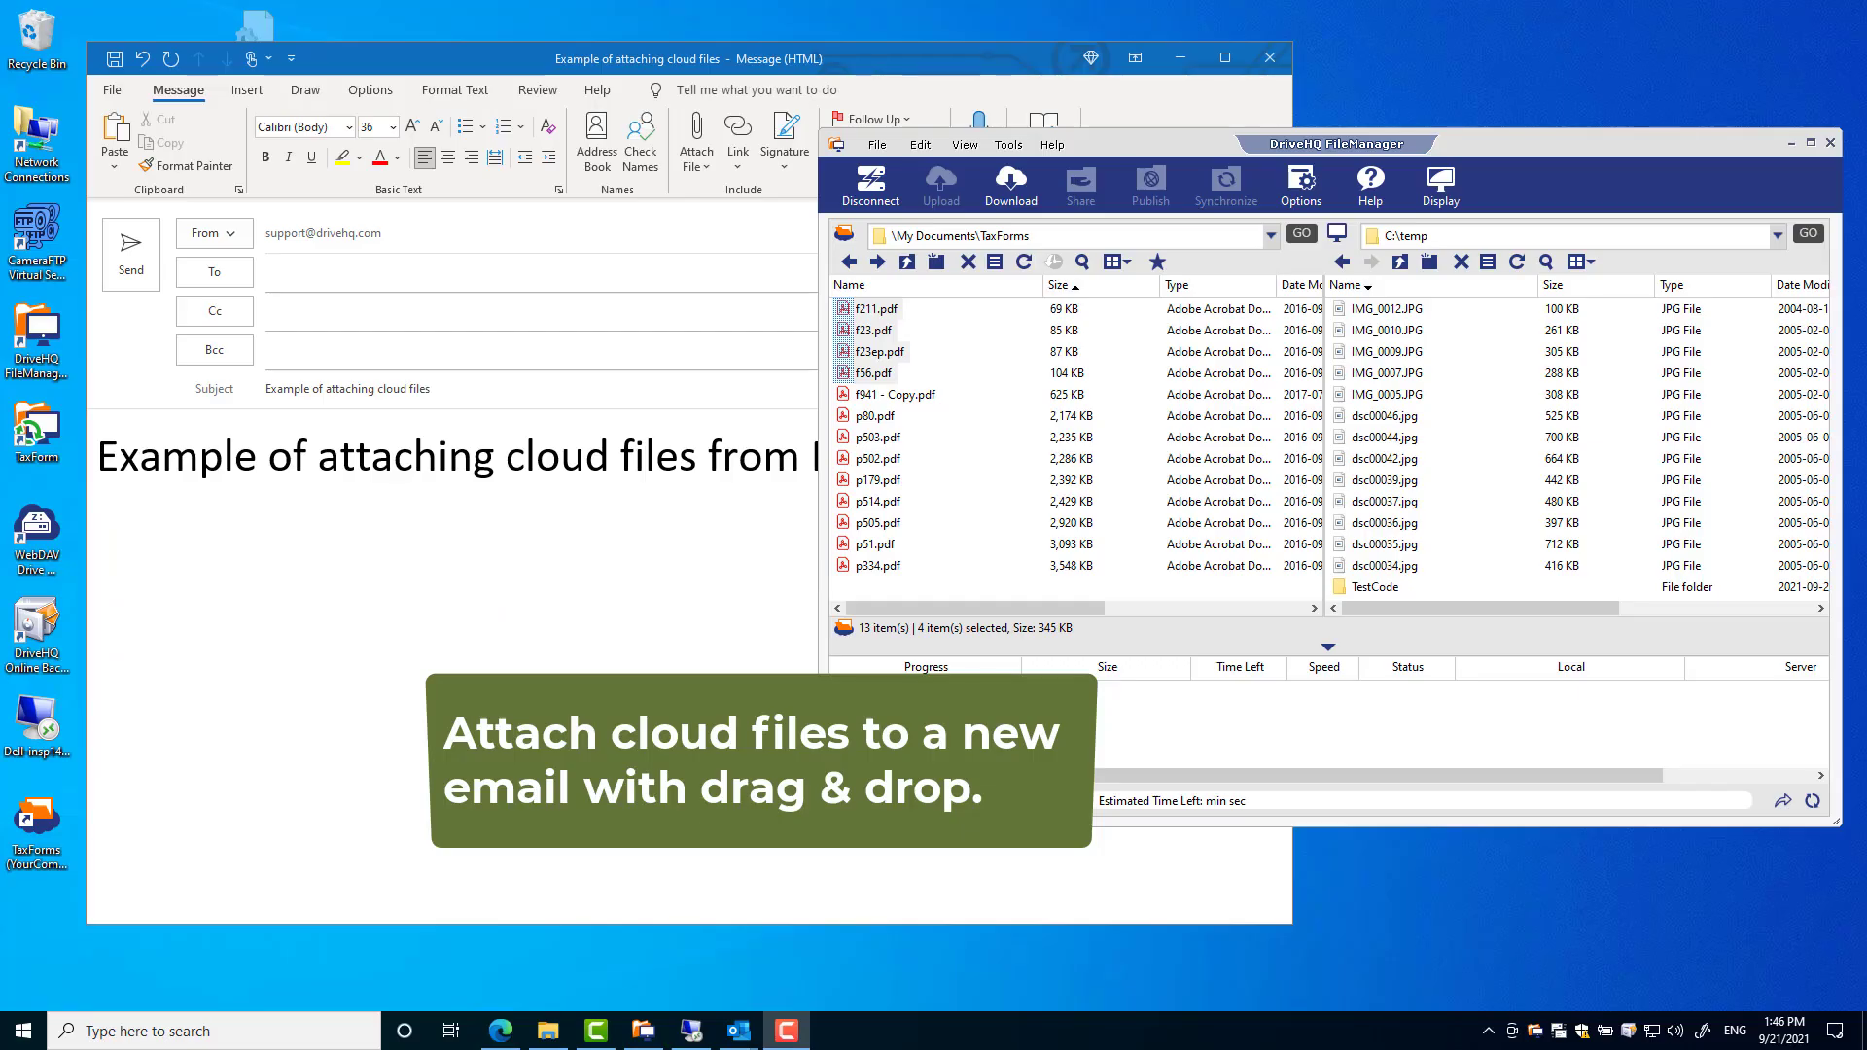
pyautogui.click(596, 651)
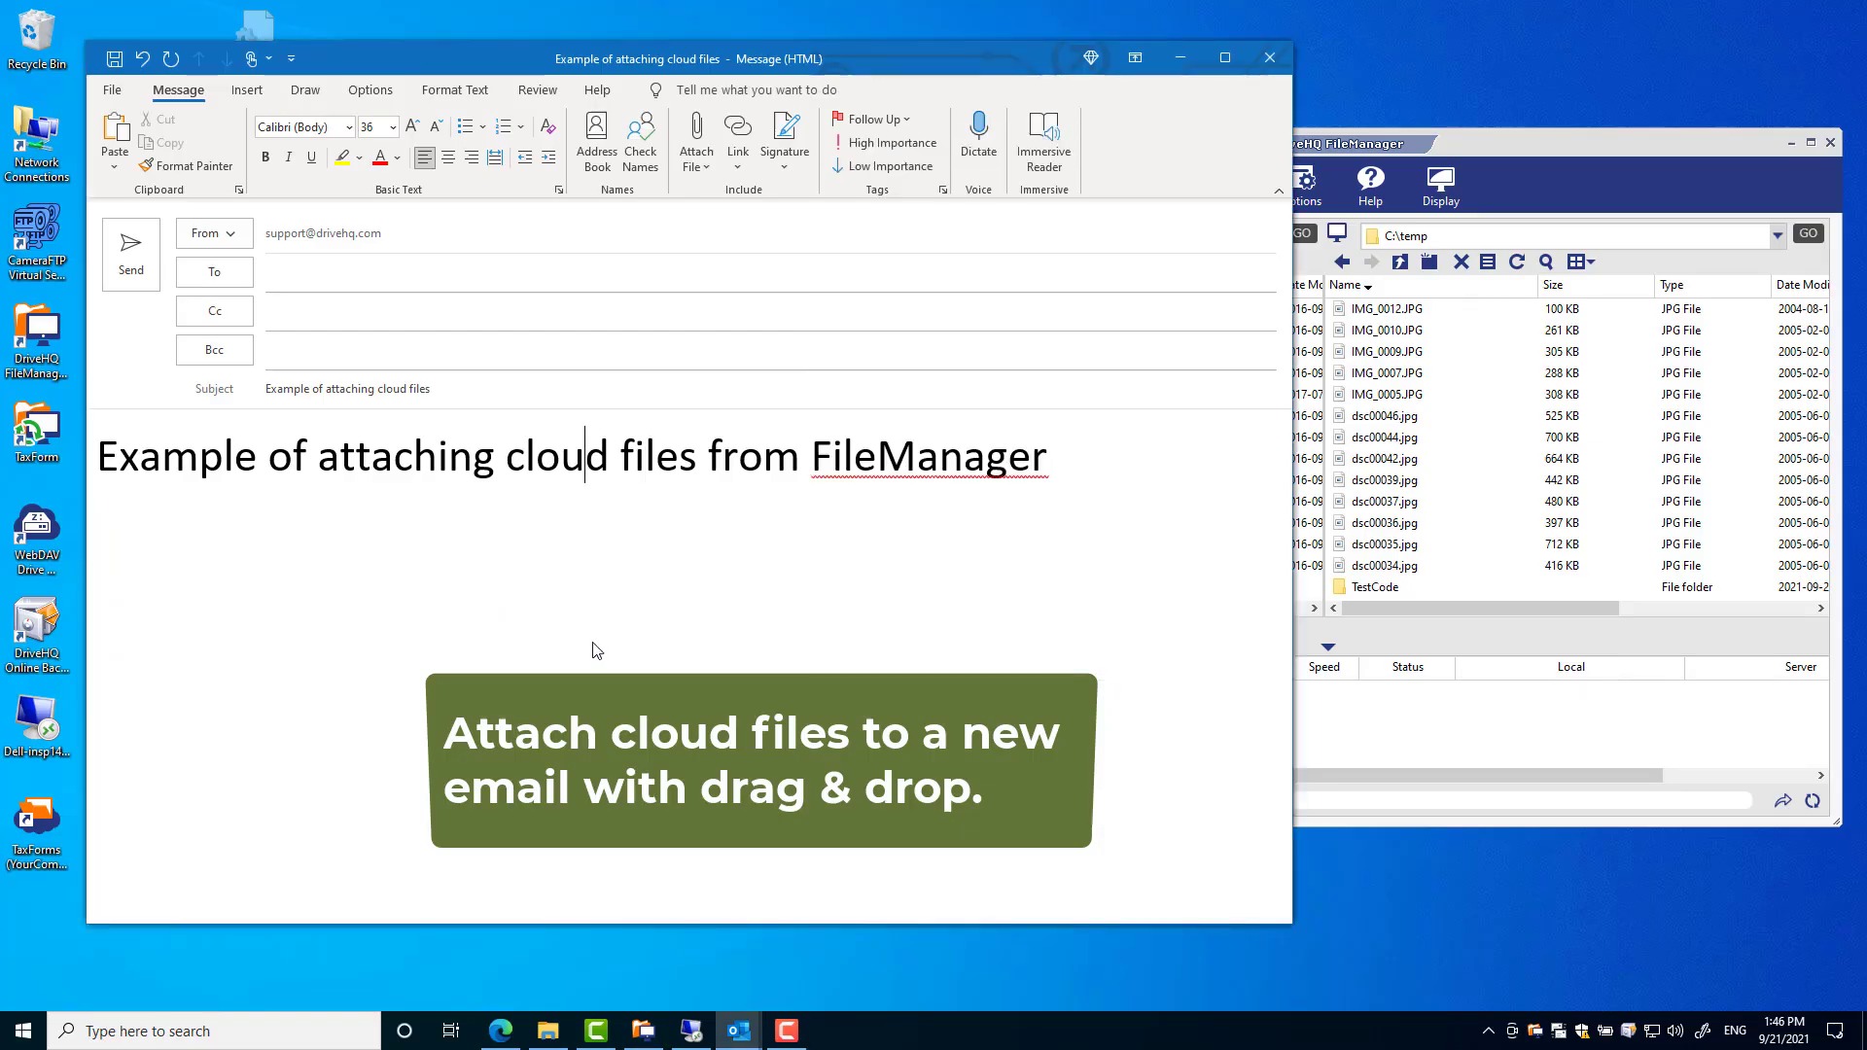
pyautogui.click(1391, 144)
pyautogui.moveTo(882, 331); pyautogui.dragTo(534, 555)
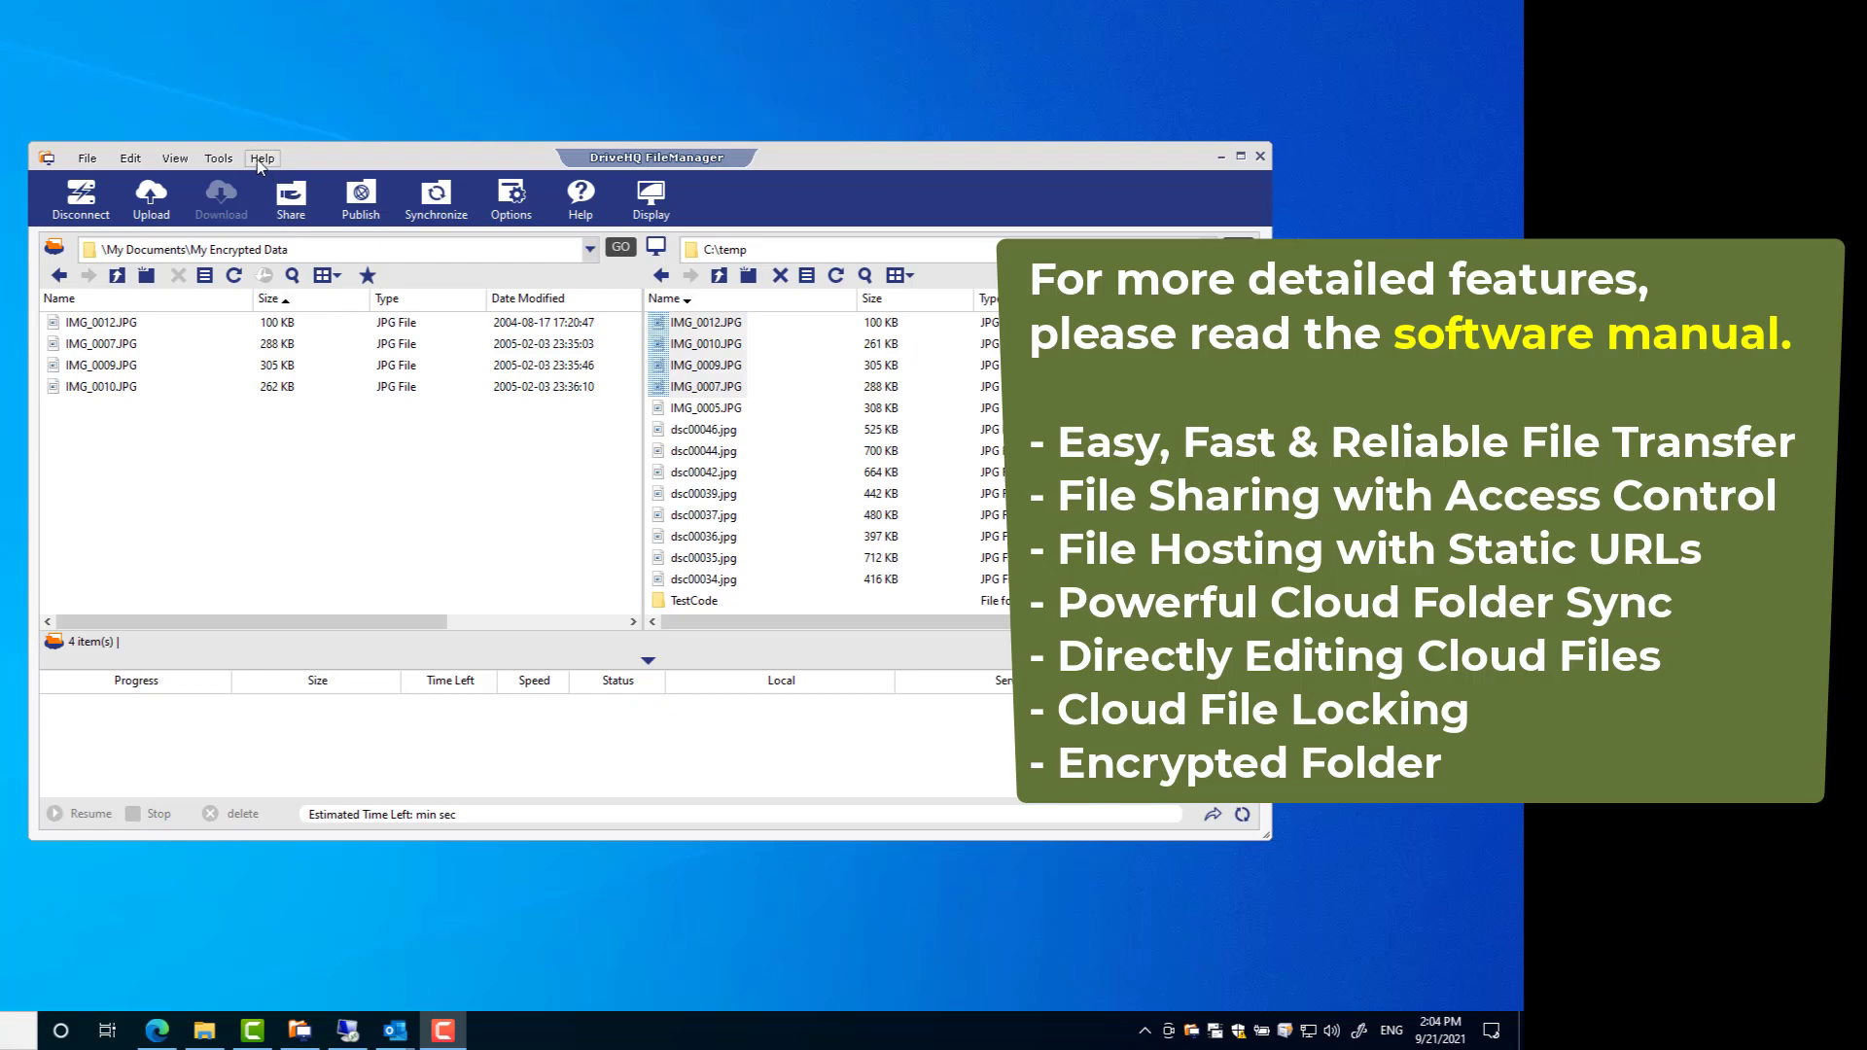
# - Open the FileManager manual from Help, zoom in, and scroll to its contents pages
pyautogui.click(259, 139)
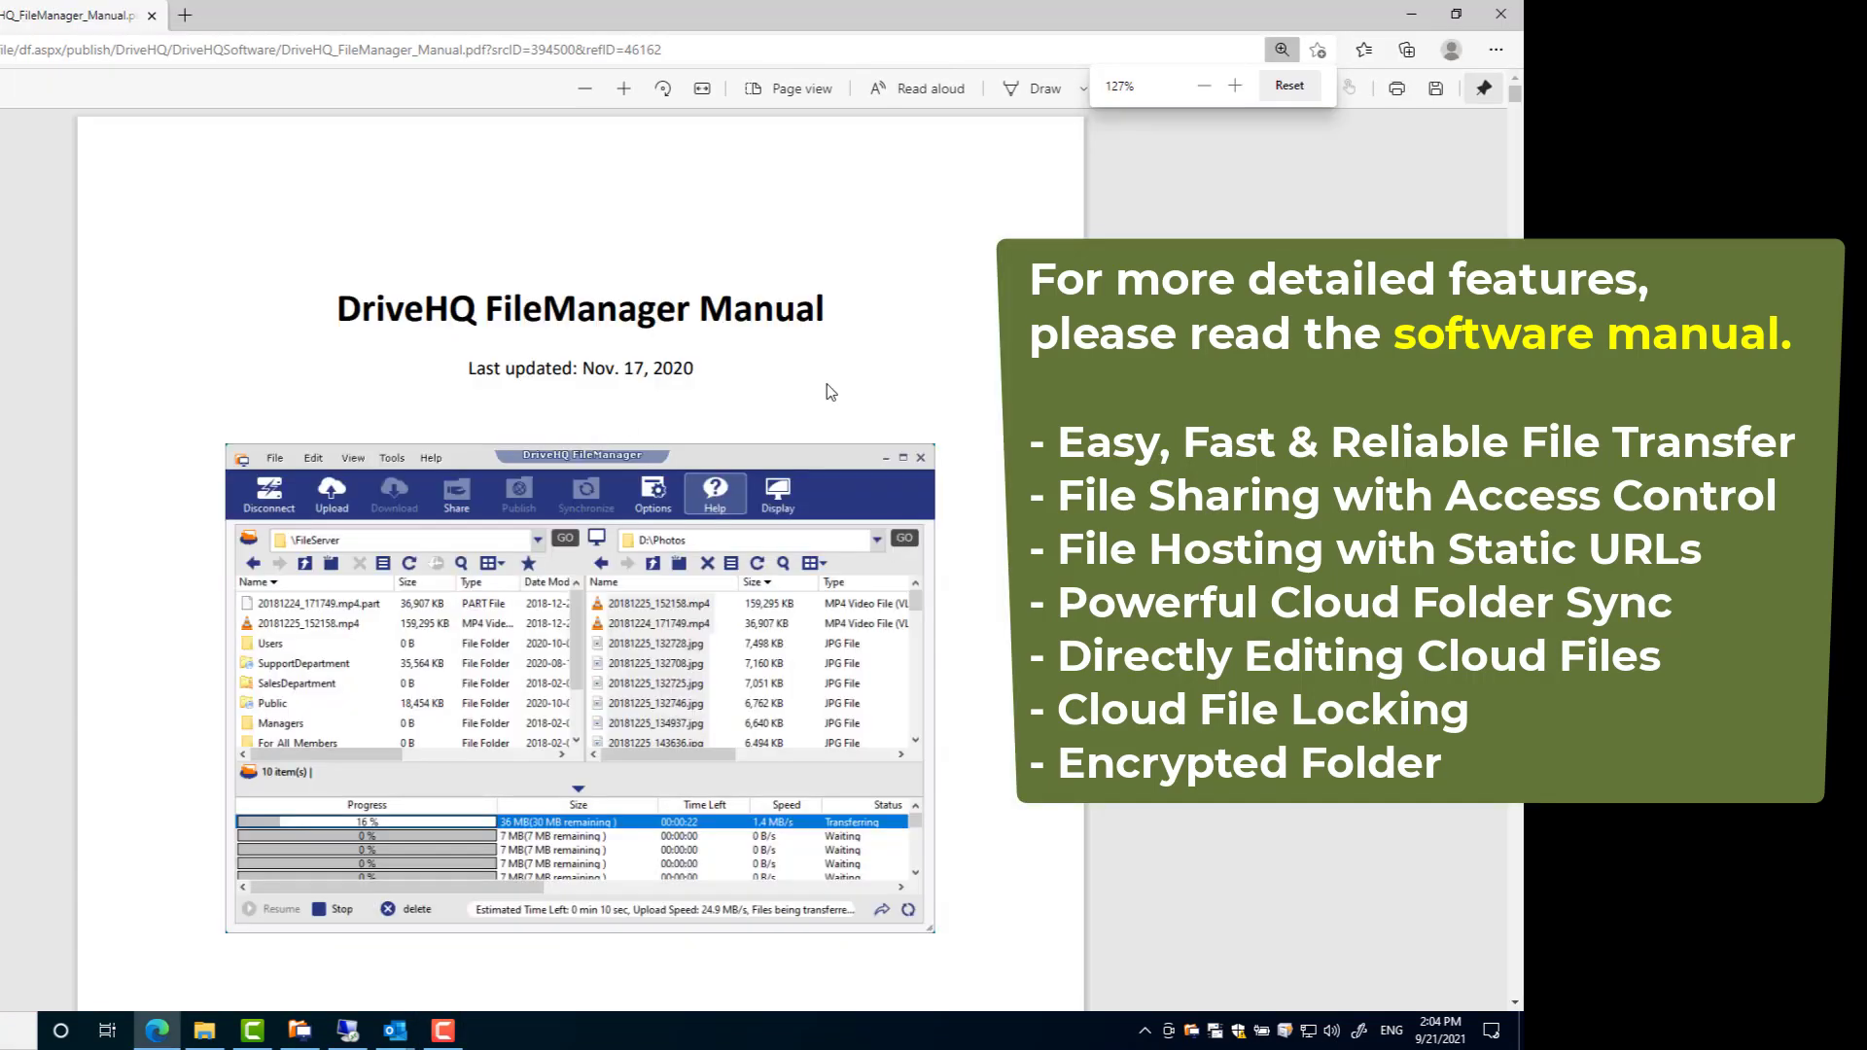
pyautogui.scroll(-10, 584, 564)
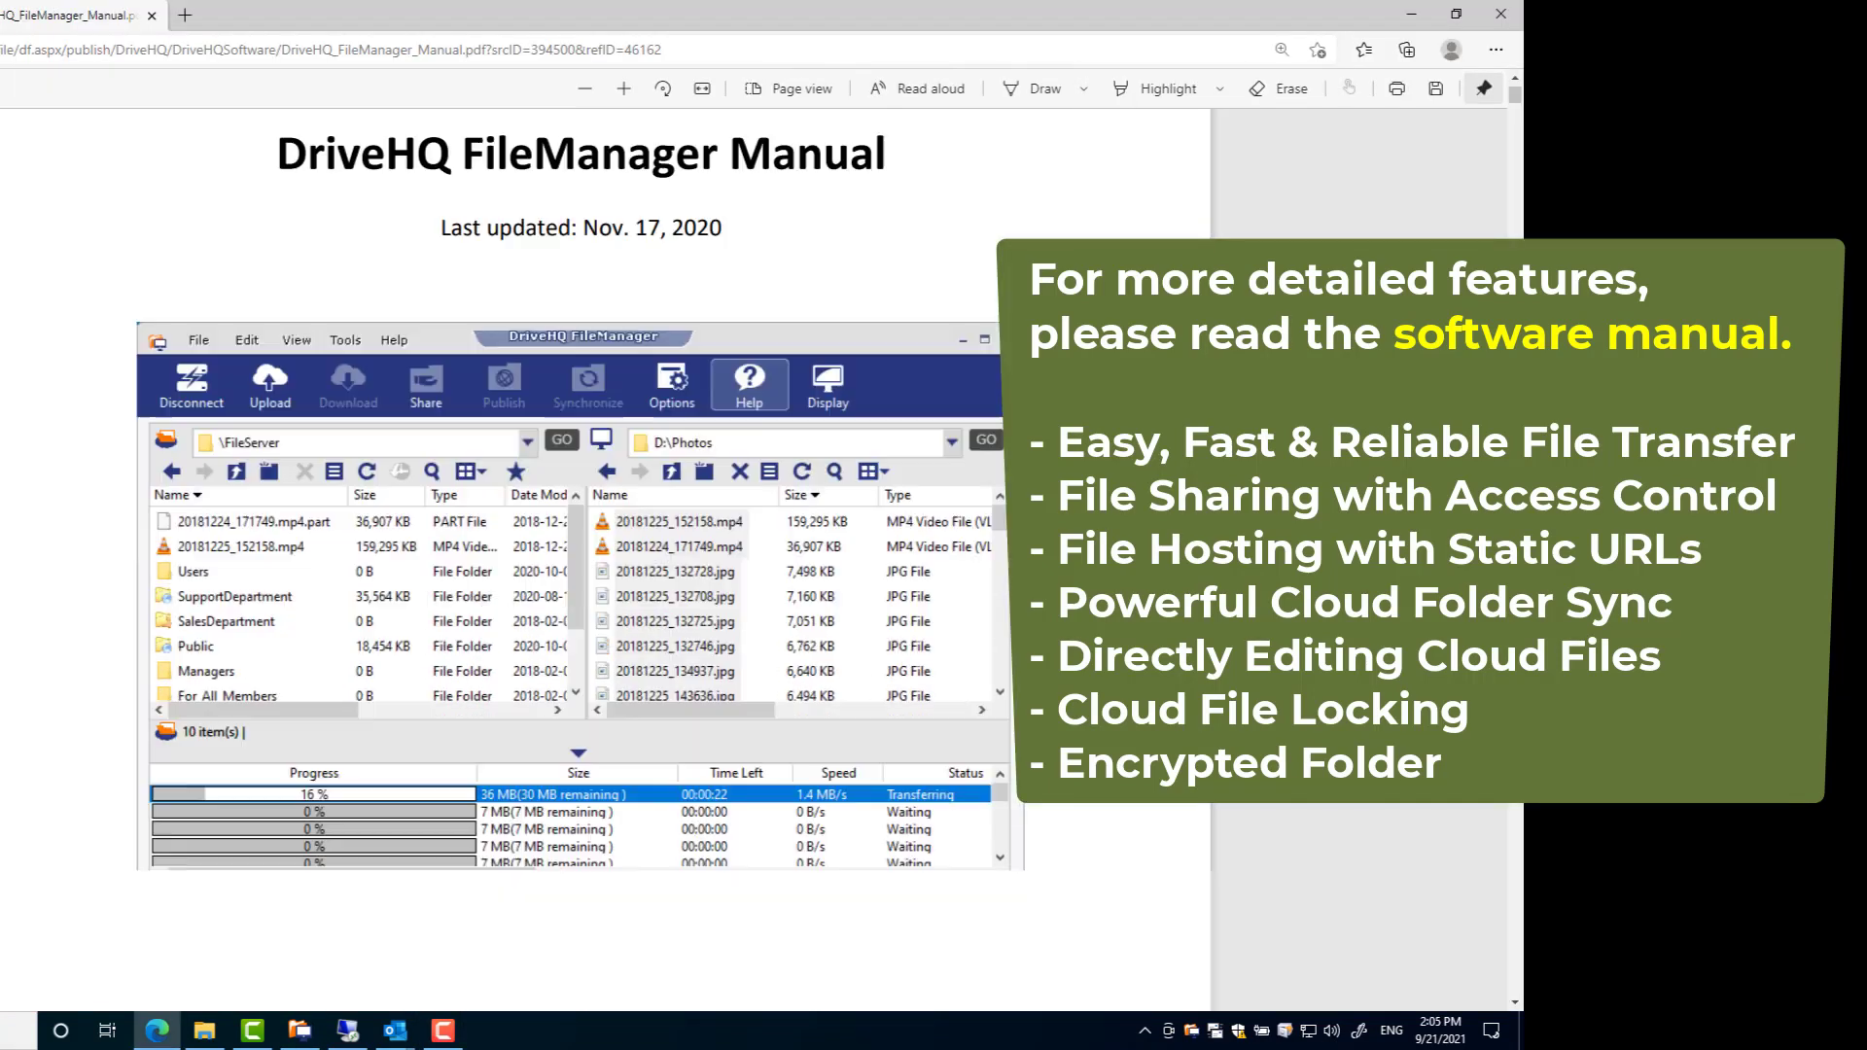
pyautogui.hotkey('ctrl', '+')
pyautogui.scroll(-15, 584, 583)
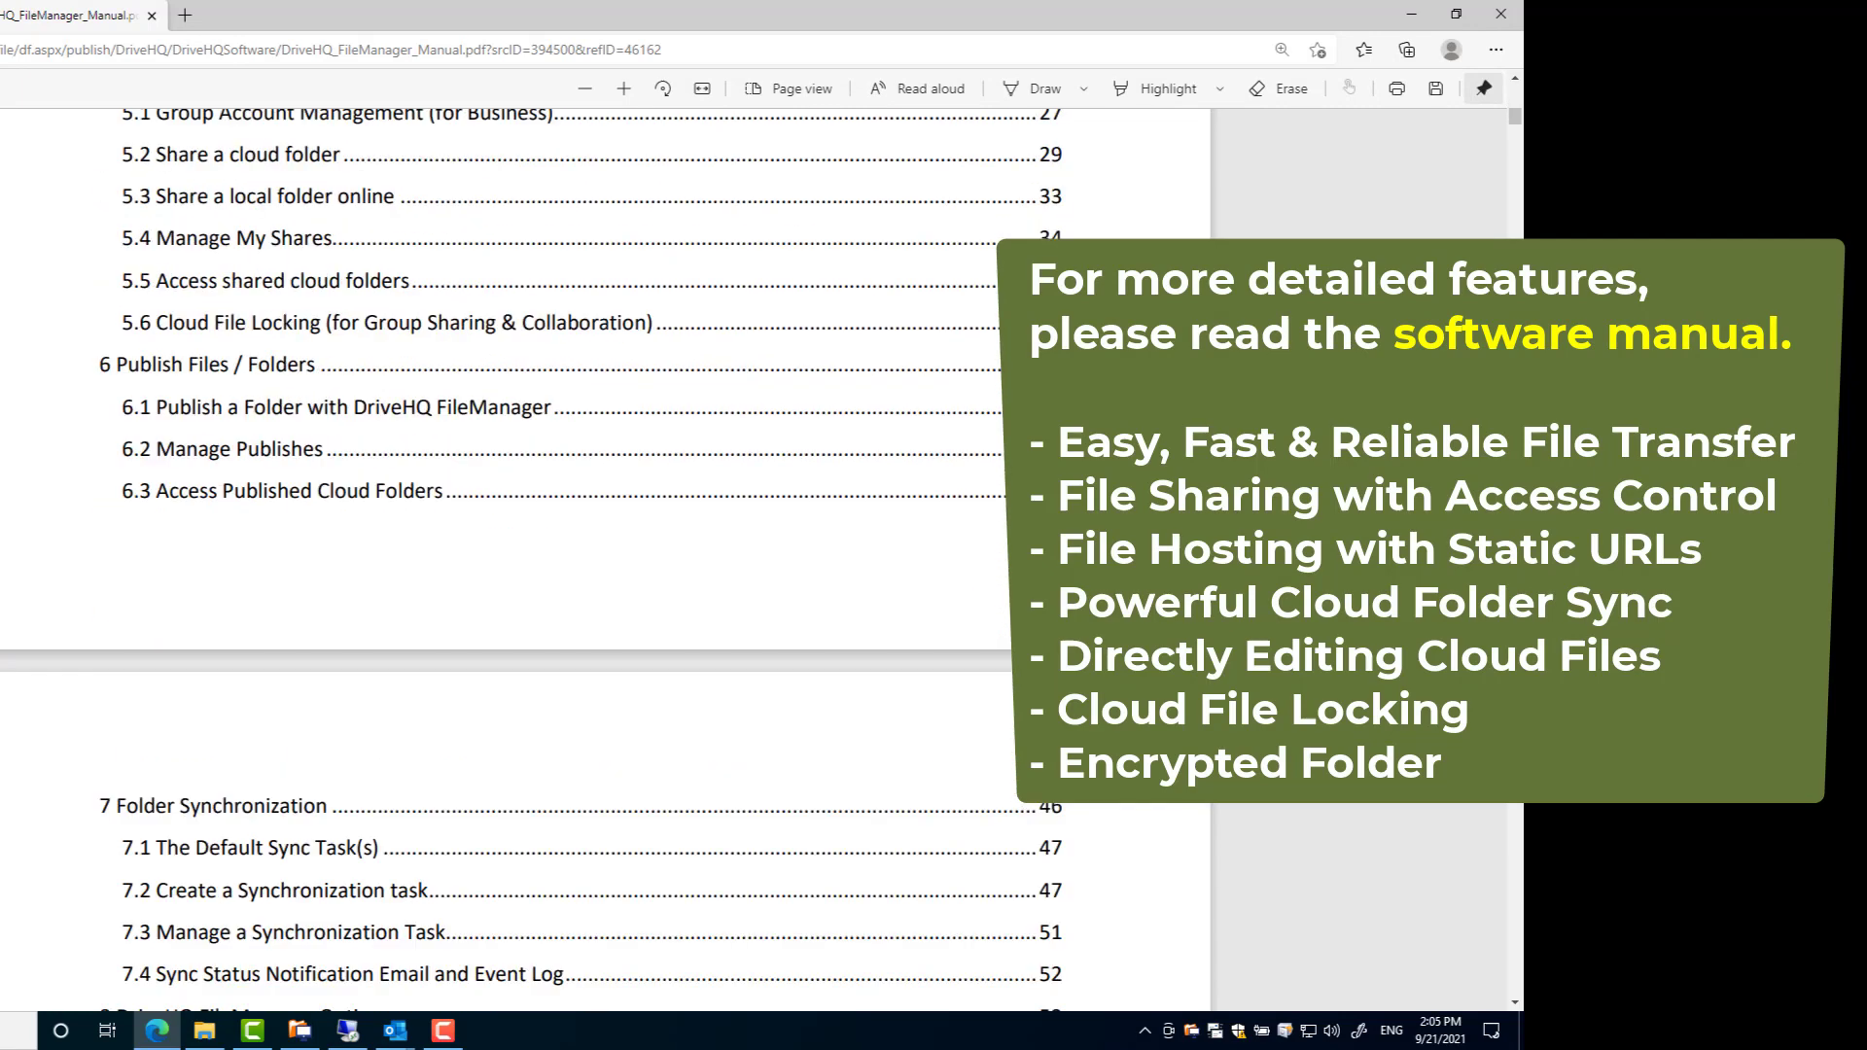